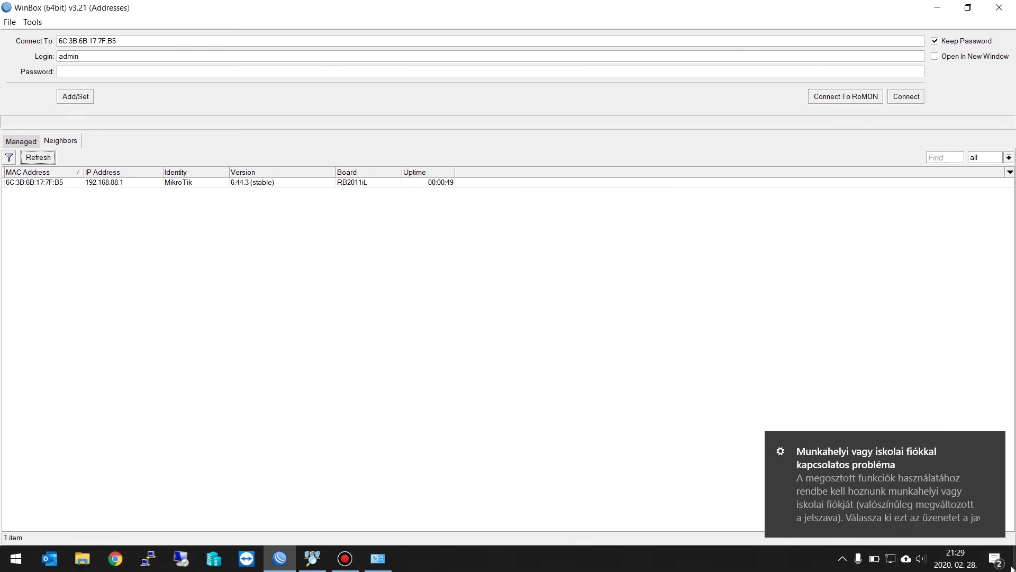
# Step: Dismiss the system notification and connect to the discovered MikroTik router by its IP address 192.168.88.1 as admin
pyautogui.click(999, 561)
pyautogui.click(999, 561)
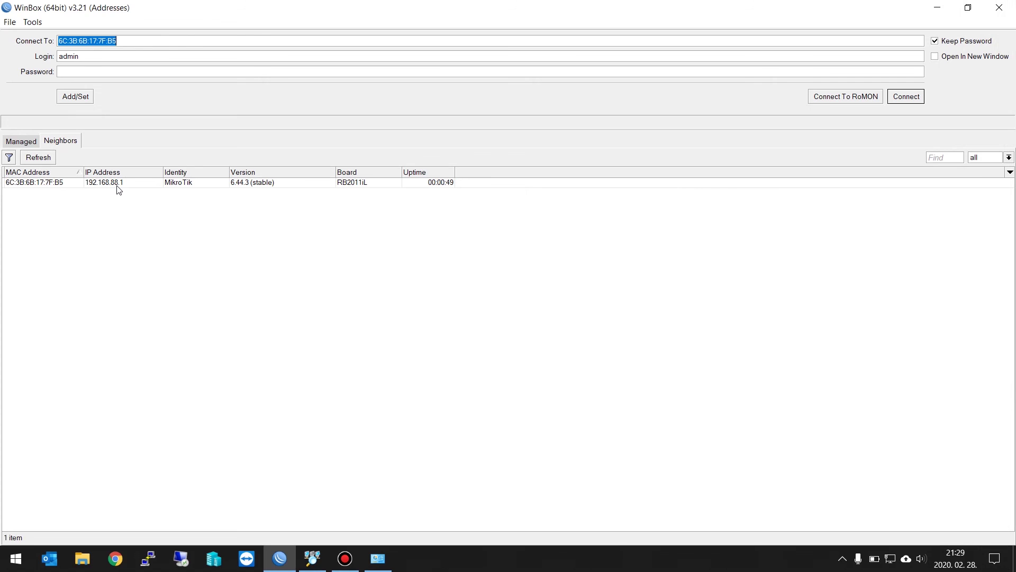
pyautogui.click(42, 184)
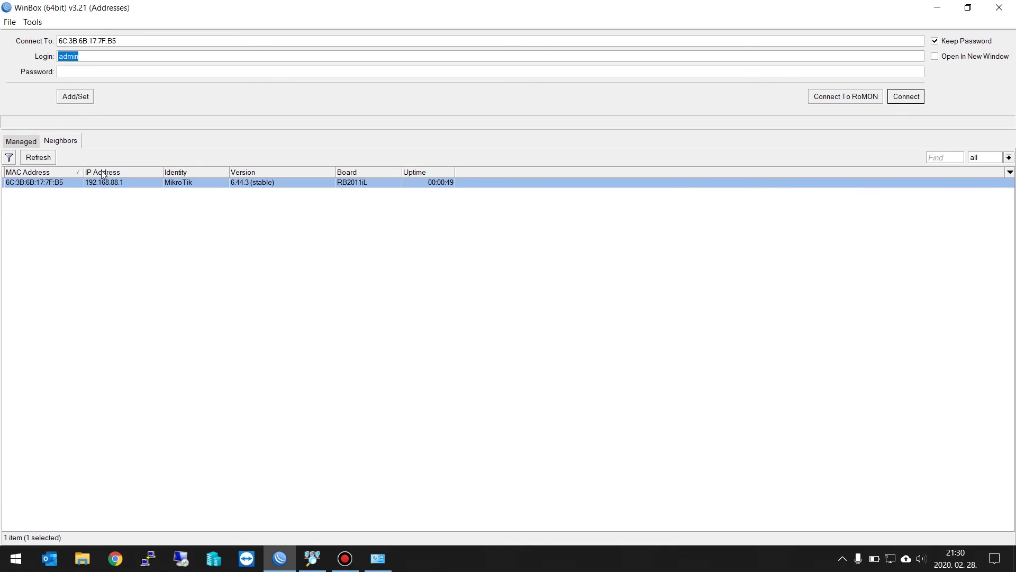
pyautogui.click(111, 183)
pyautogui.click(51, 188)
pyautogui.click(103, 183)
pyautogui.click(907, 96)
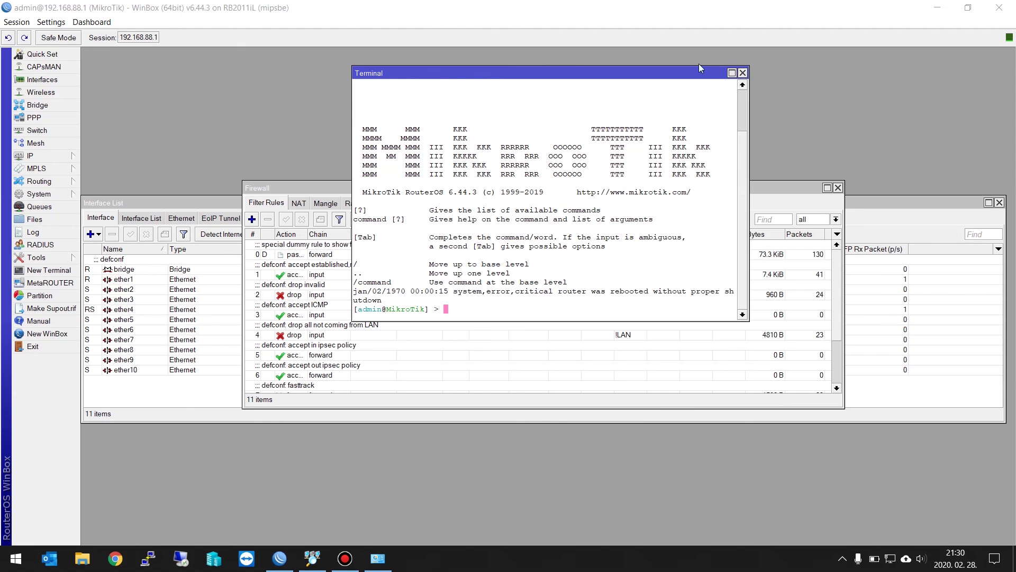
# Step: Close the Terminal, Firewall and Interface List windows to clear the workspace
pyautogui.click(742, 72)
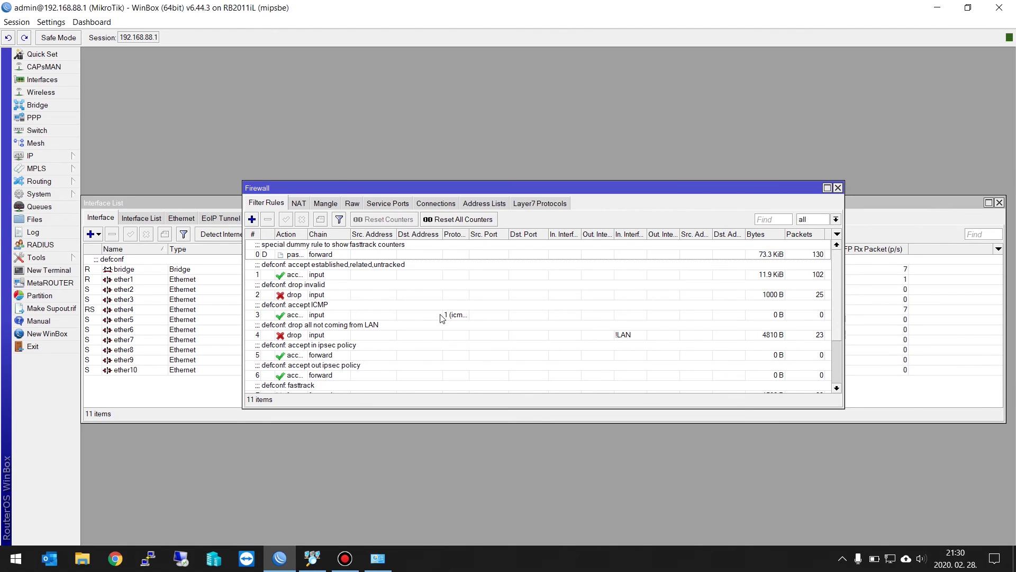
pyautogui.click(838, 188)
pyautogui.click(998, 203)
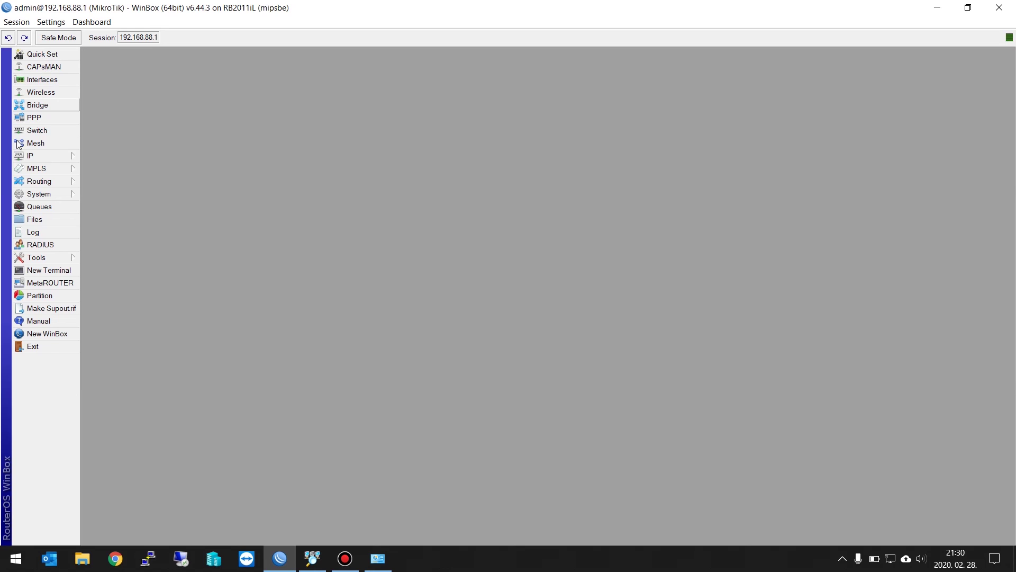
# Step: Reset the router's configuration with No Default Configuration enabled and confirm the reboot
pyautogui.click(47, 197)
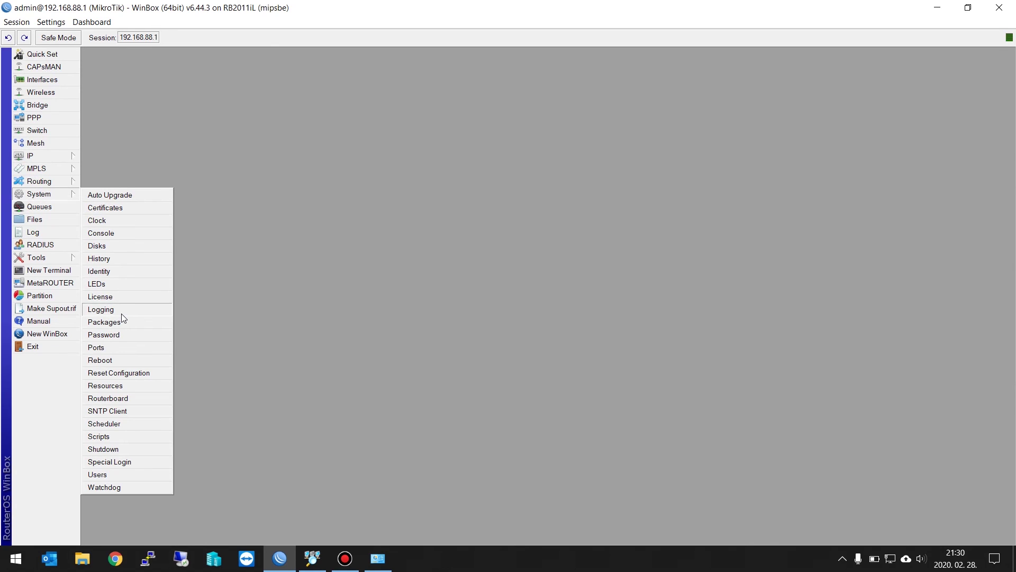
pyautogui.click(124, 374)
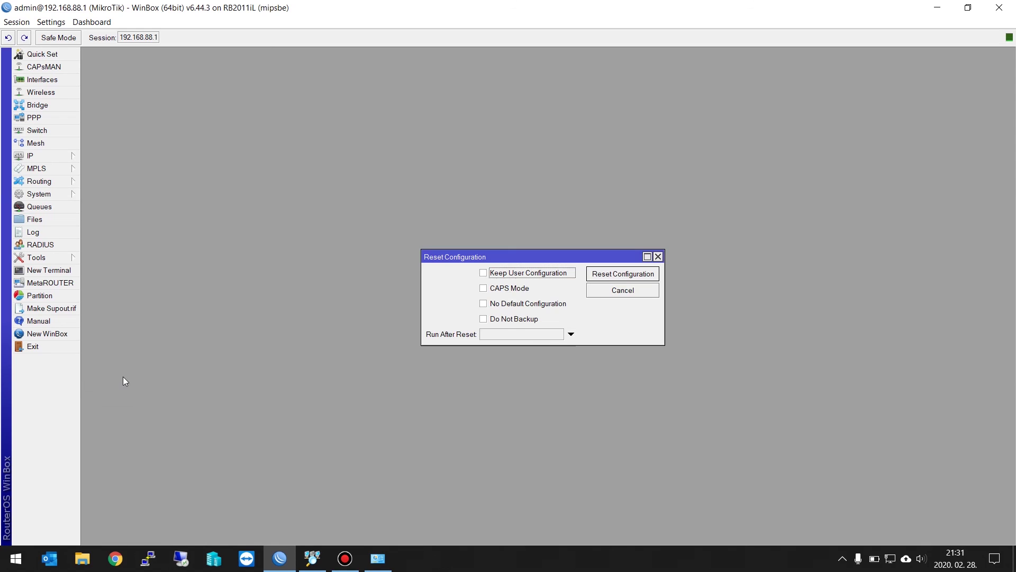
pyautogui.click(484, 304)
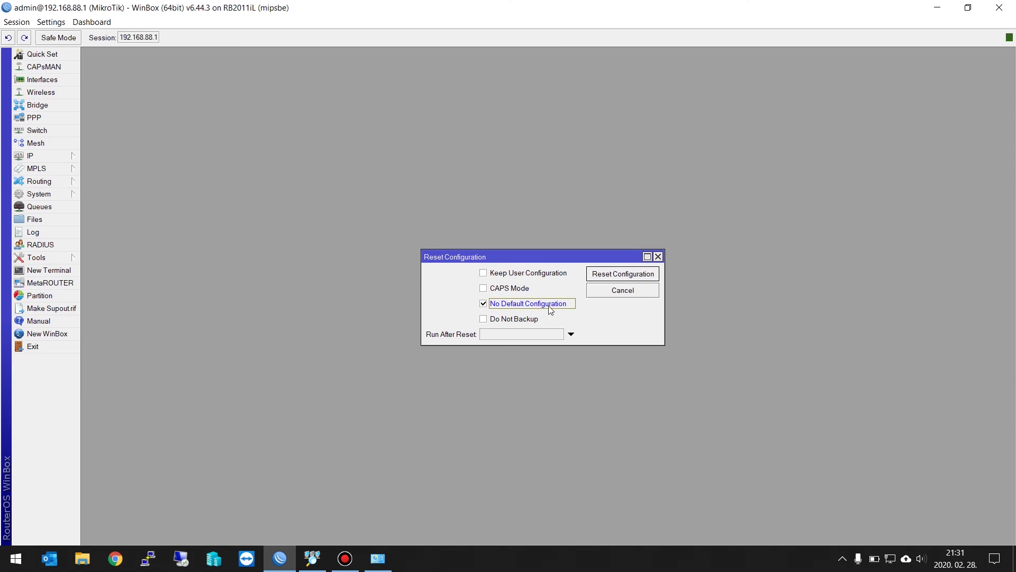
pyautogui.click(632, 272)
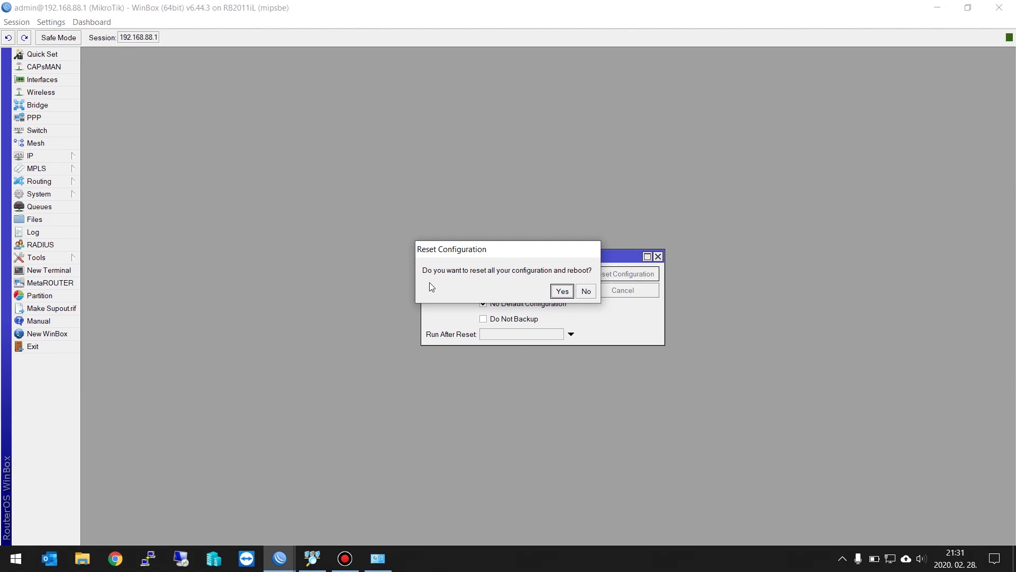
pyautogui.click(561, 292)
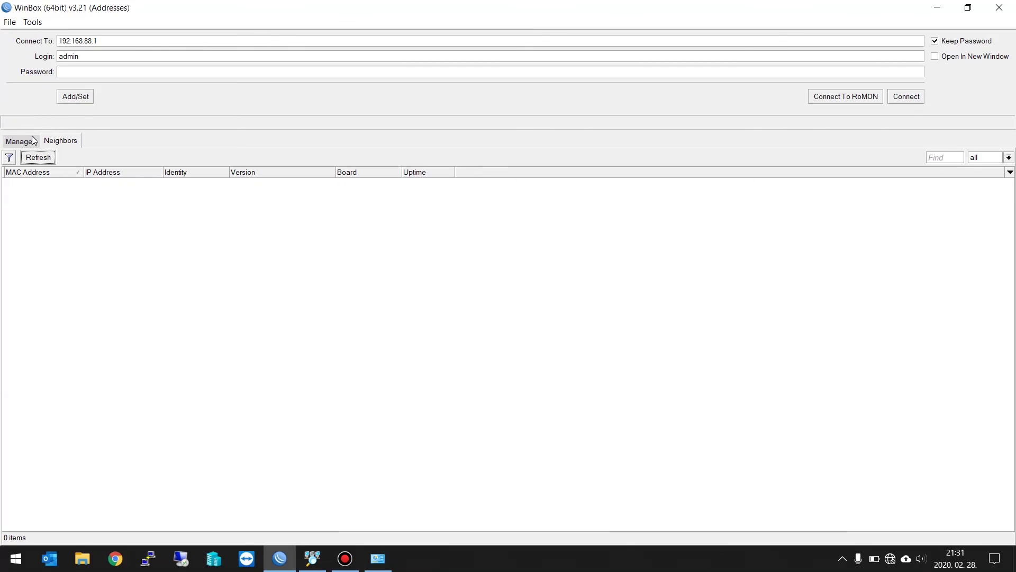
# Step: Refresh the neighbors, connect to the reset router by its MAC address 6C:3B:6B:17:7F:B5, and review its Quick Set configuration
pyautogui.click(35, 158)
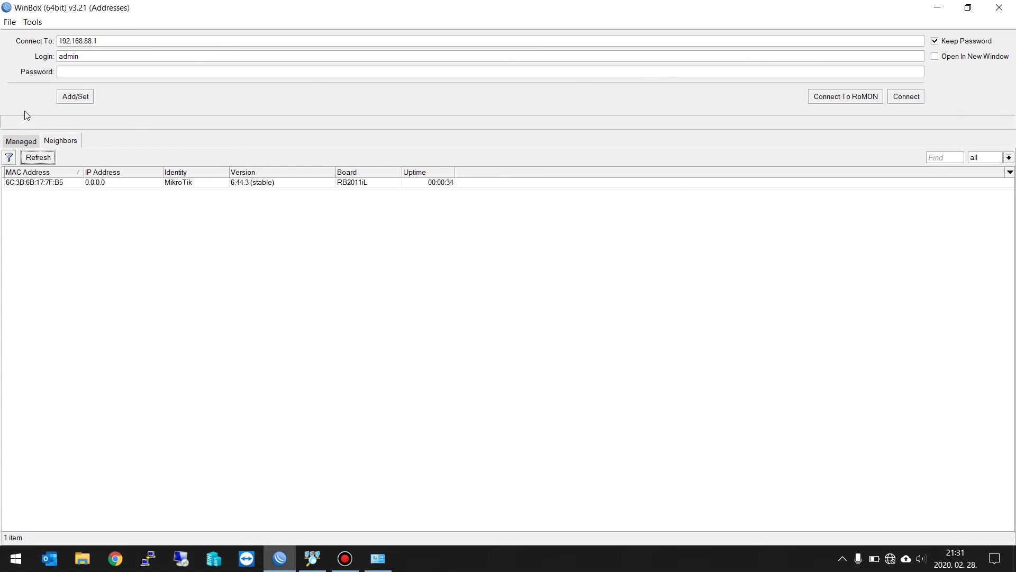
pyautogui.click(123, 185)
pyautogui.doubleClick(123, 186)
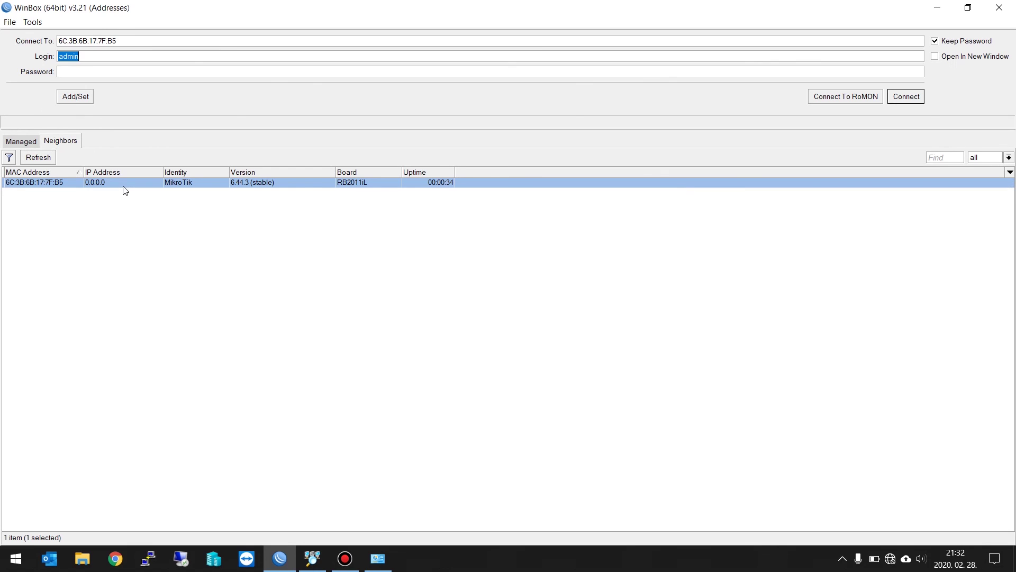
pyautogui.doubleClick(42, 183)
pyautogui.click(900, 101)
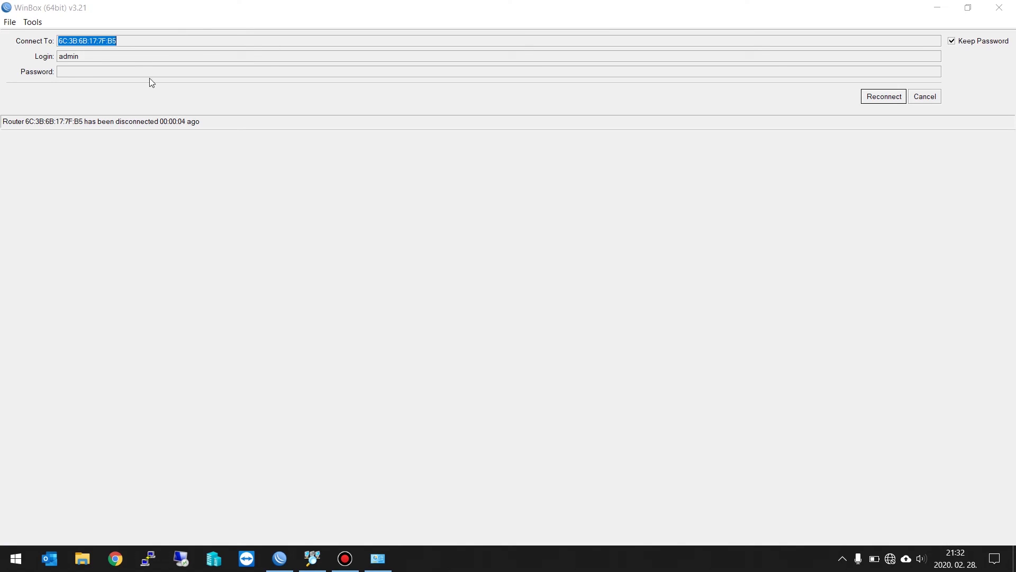
pyautogui.click(868, 97)
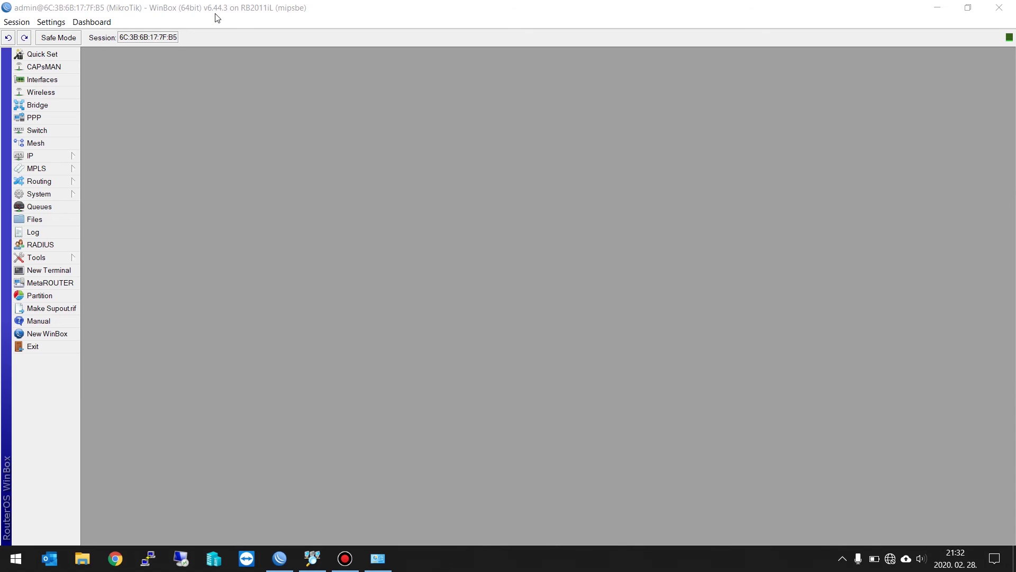
pyautogui.click(38, 55)
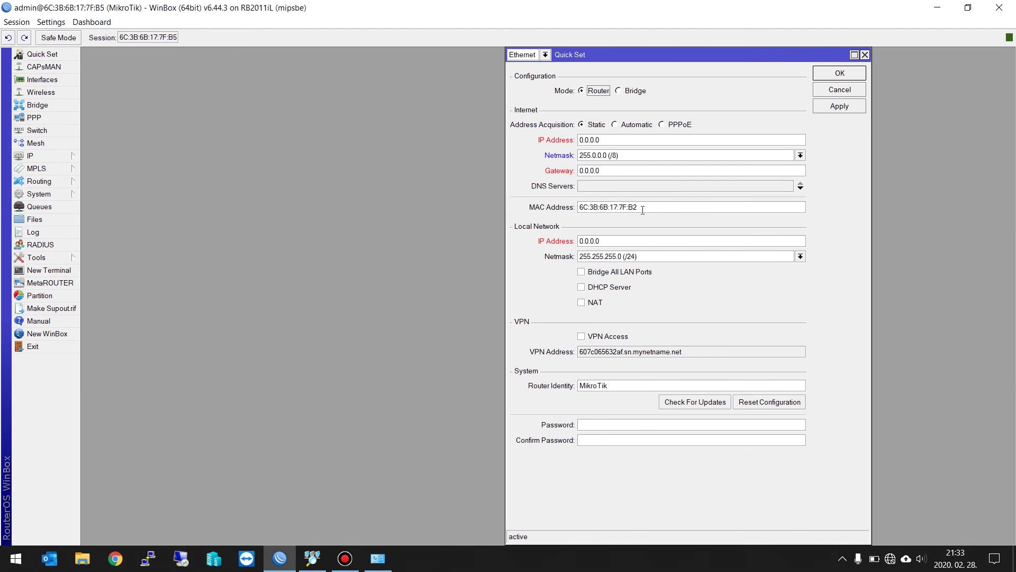
pyautogui.click(864, 55)
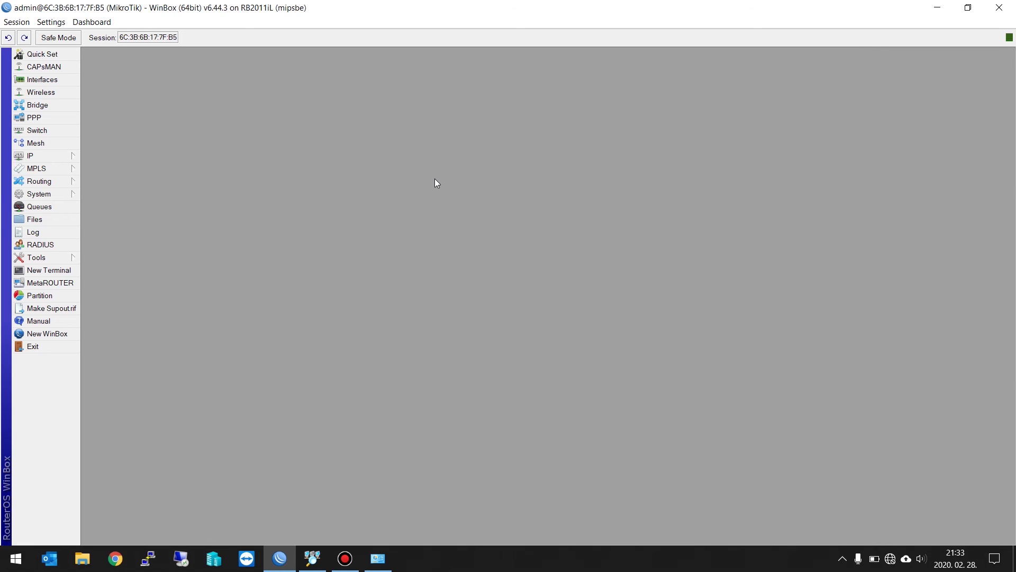
# Step: Rename the ether1 interface as "WAN - ether1" and apply the change
pyautogui.click(63, 80)
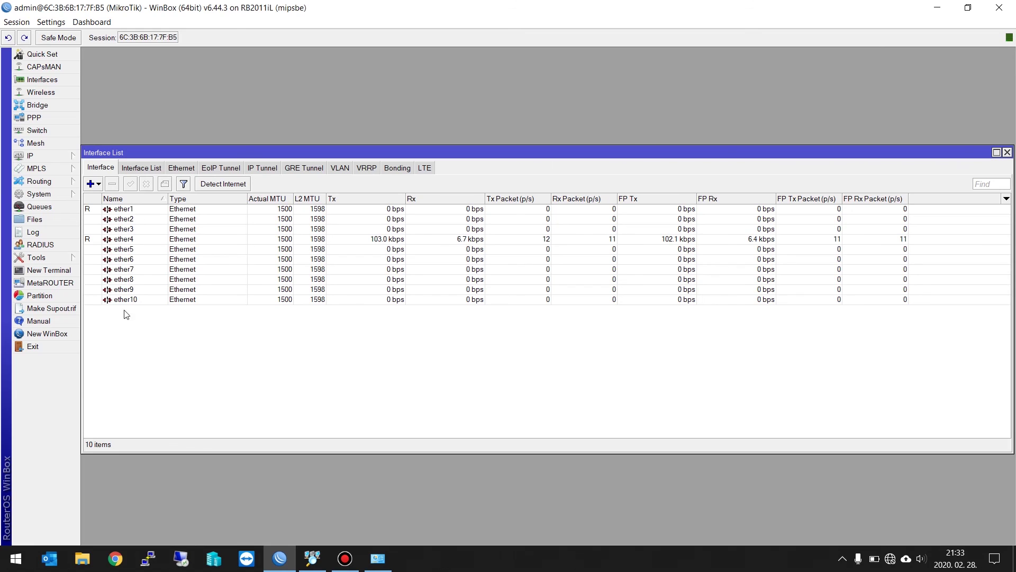
pyautogui.click(96, 210)
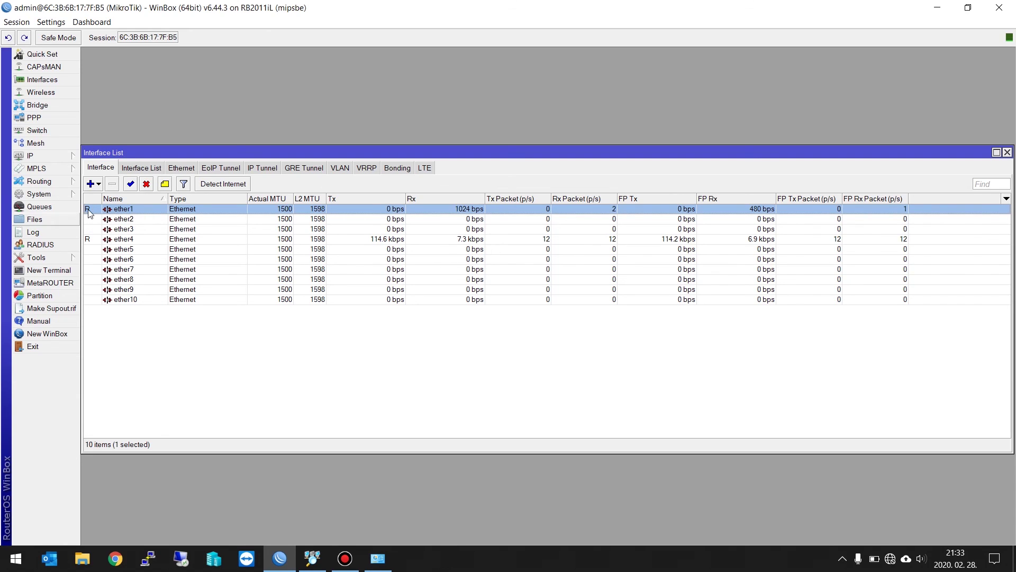
pyautogui.doubleClick(123, 210)
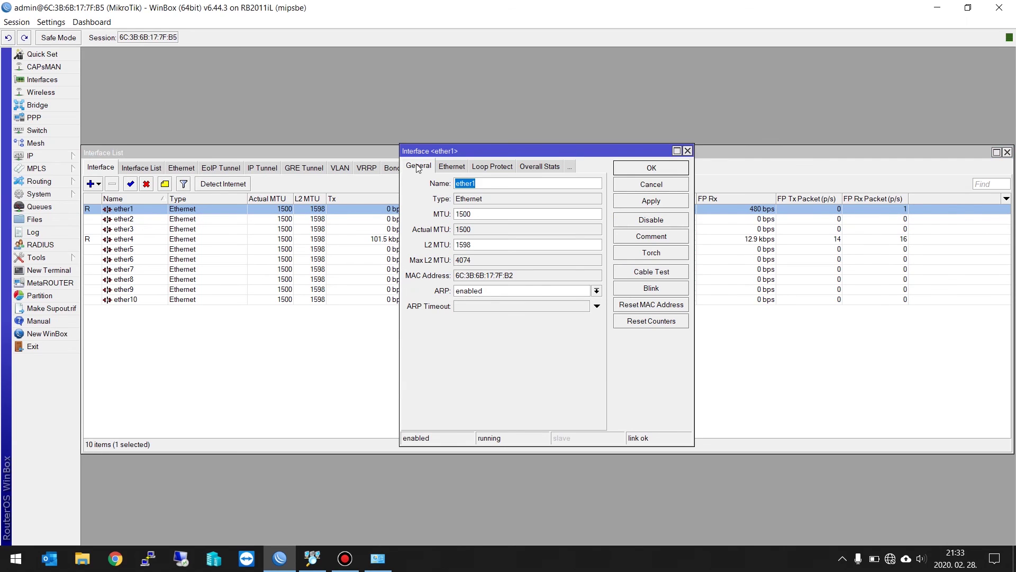
pyautogui.click(456, 184)
pyautogui.write('WAN -')
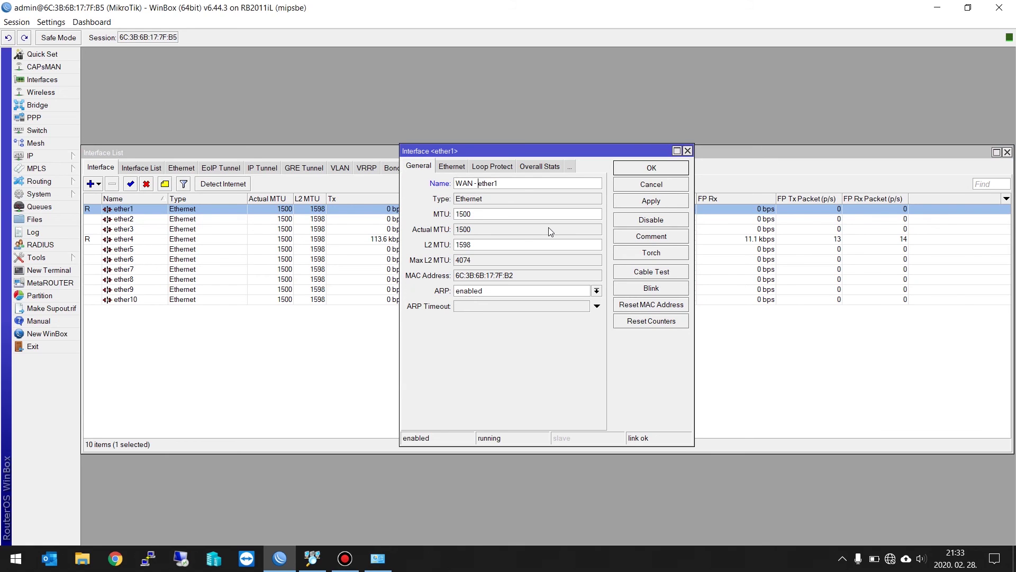
pyautogui.click(665, 201)
pyautogui.click(666, 168)
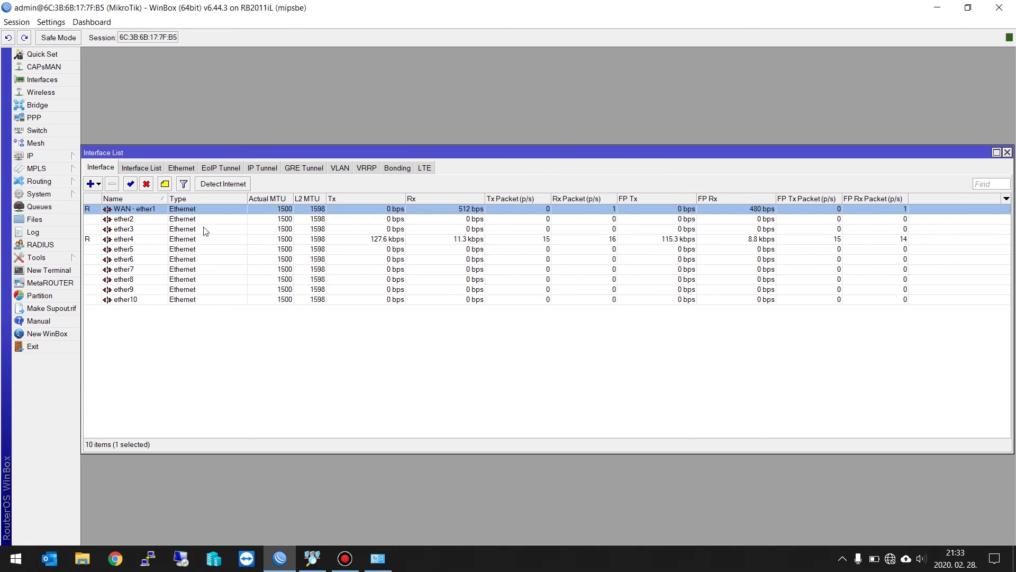
# Step: Examine the wireless interfaces, the bridge, port and VLAN lists, and the available IP and Routing options
pyautogui.click(45, 93)
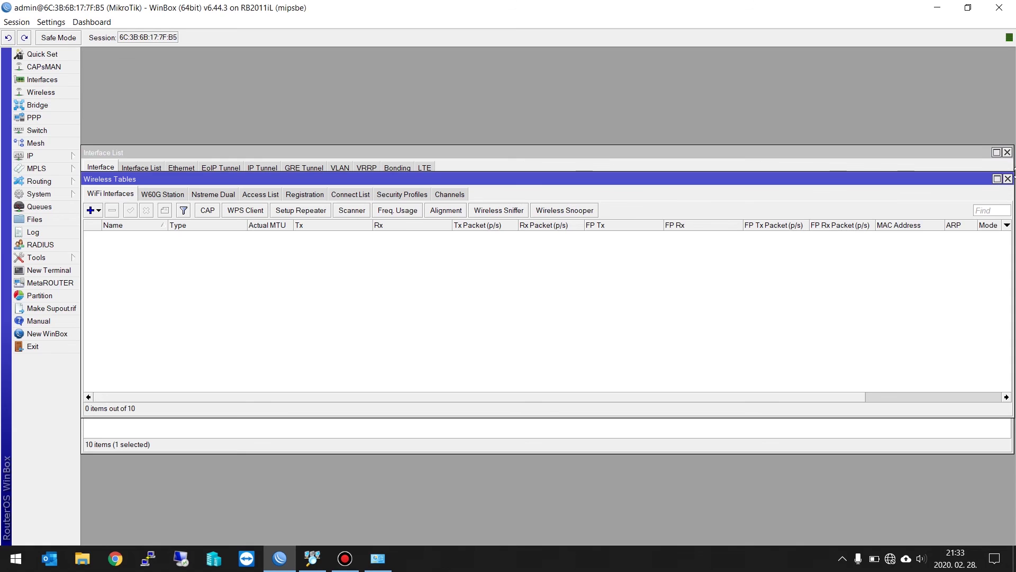
pyautogui.click(1007, 179)
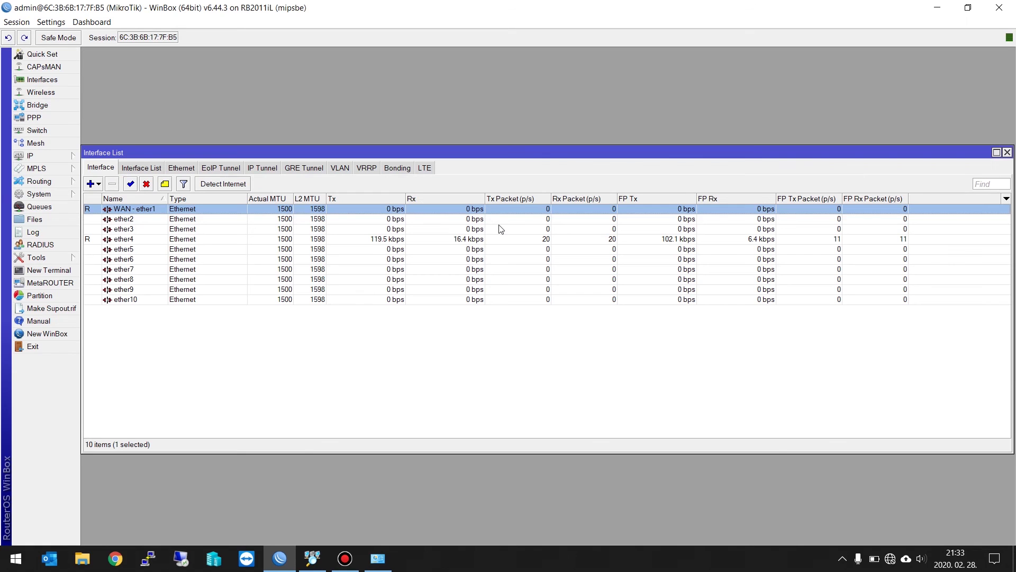
pyautogui.click(37, 105)
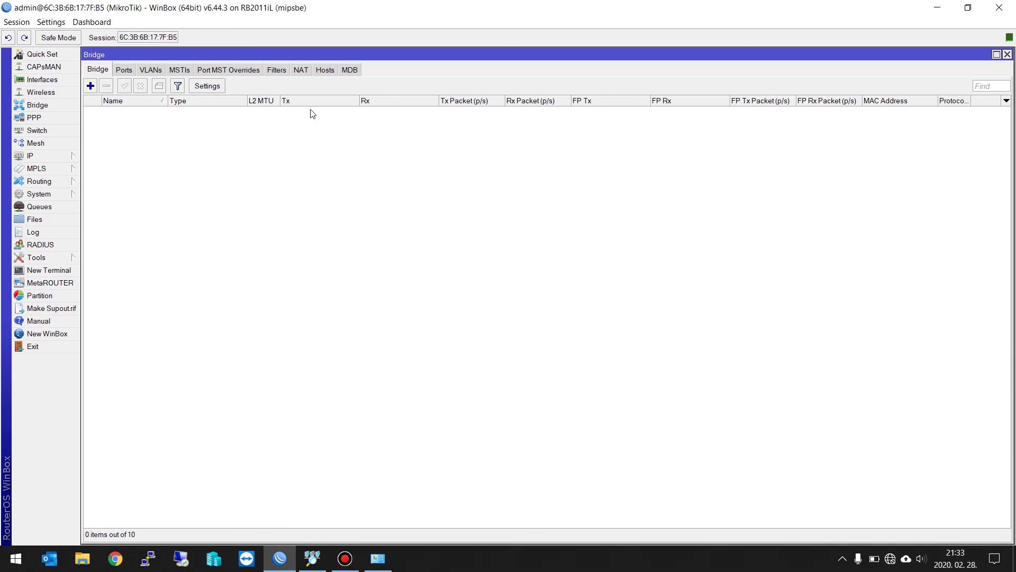
pyautogui.click(130, 72)
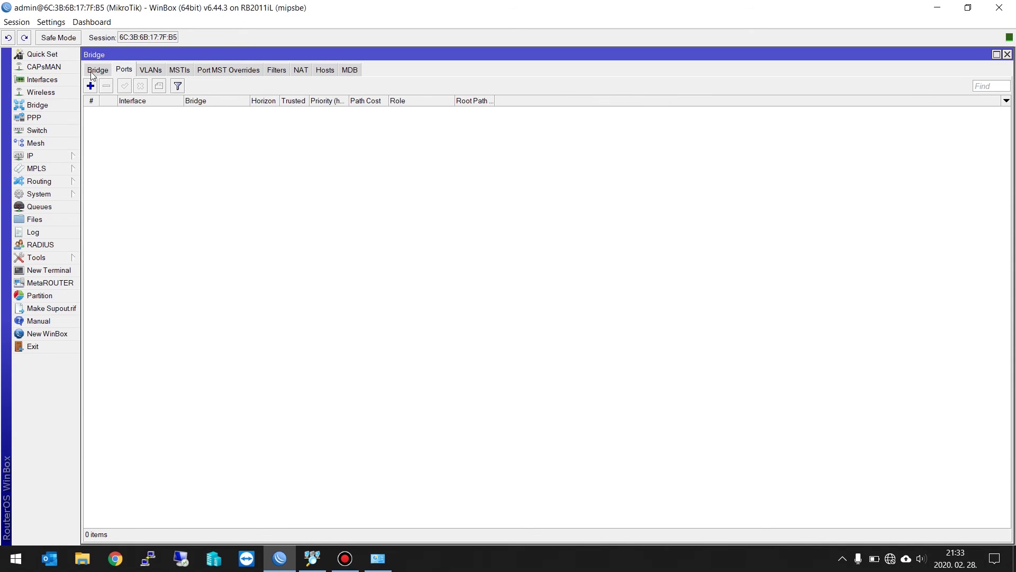
pyautogui.click(157, 72)
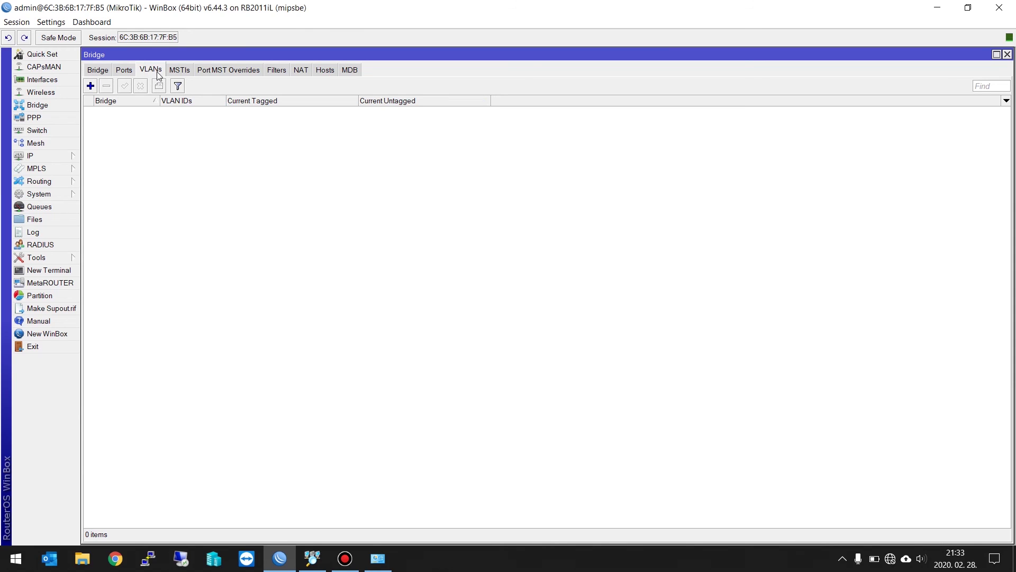
pyautogui.click(95, 72)
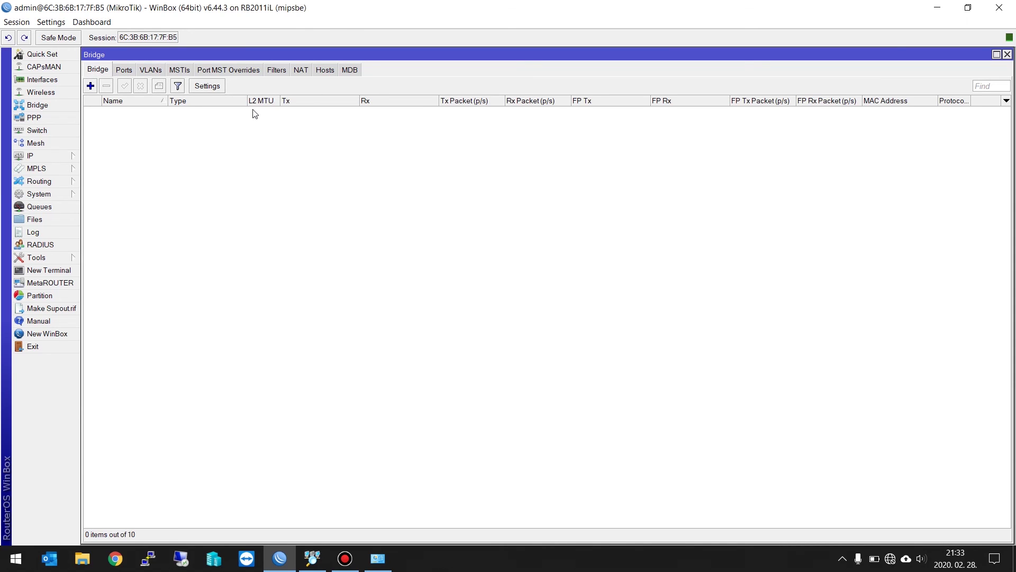
pyautogui.click(1007, 54)
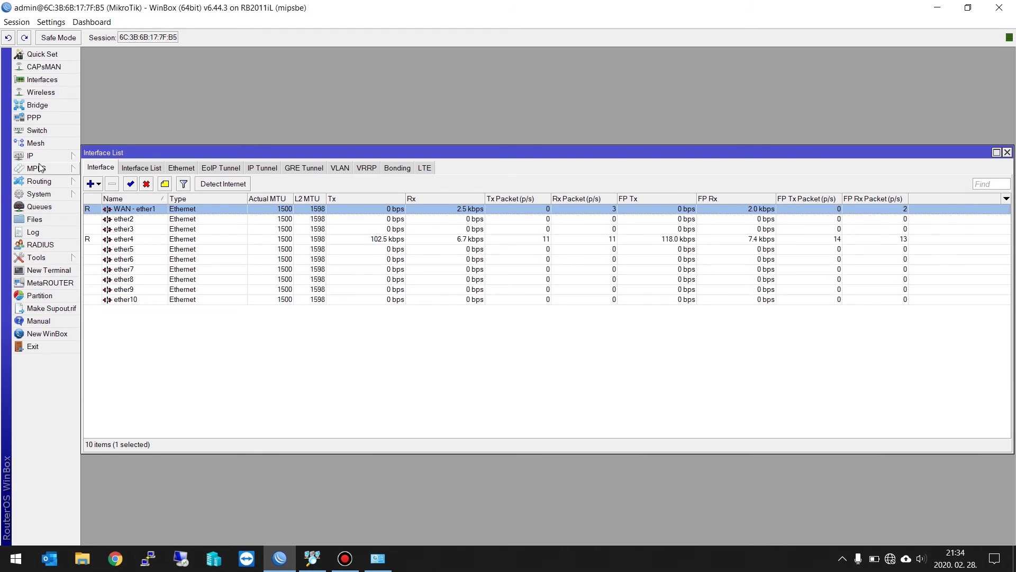
pyautogui.click(52, 155)
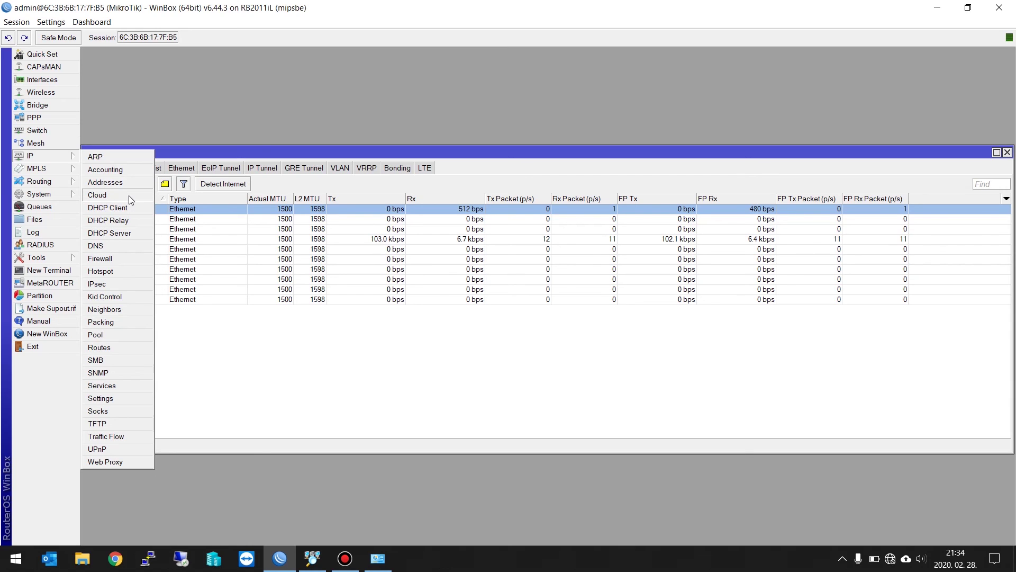
pyautogui.click(43, 182)
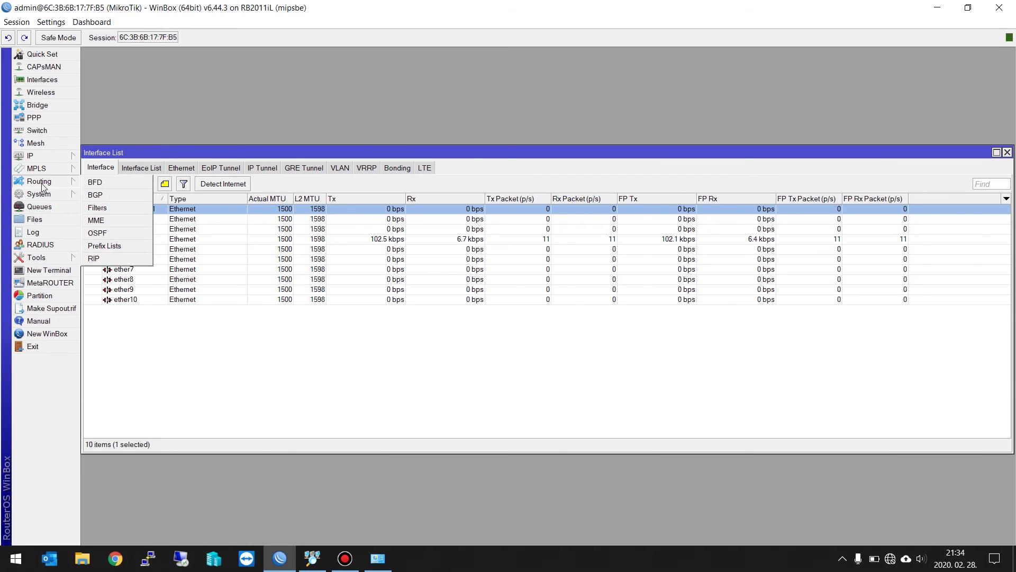
# Step: Set the router's system identity to "Projekt router"
pyautogui.click(46, 194)
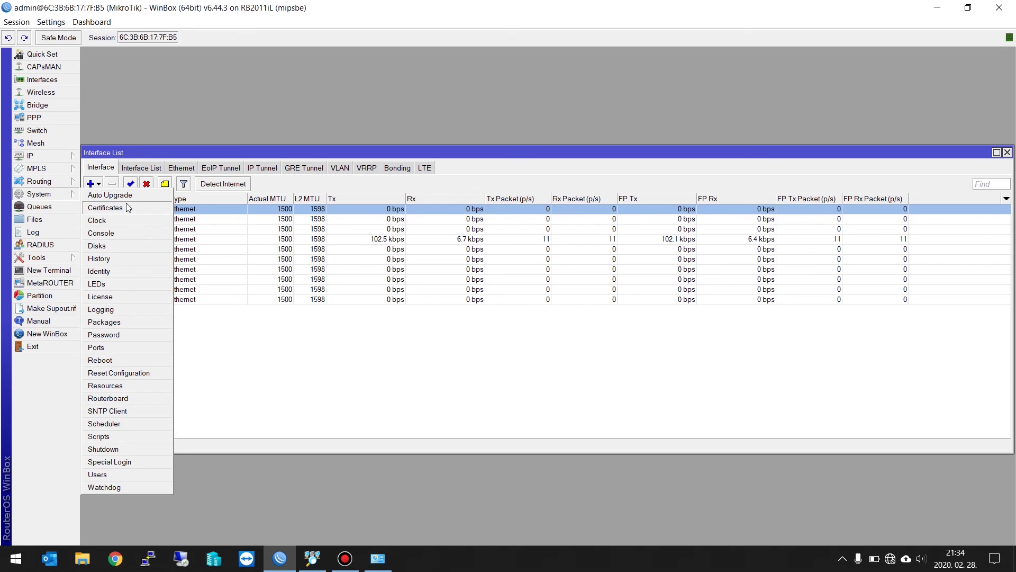
pyautogui.click(116, 271)
pyautogui.click(545, 285)
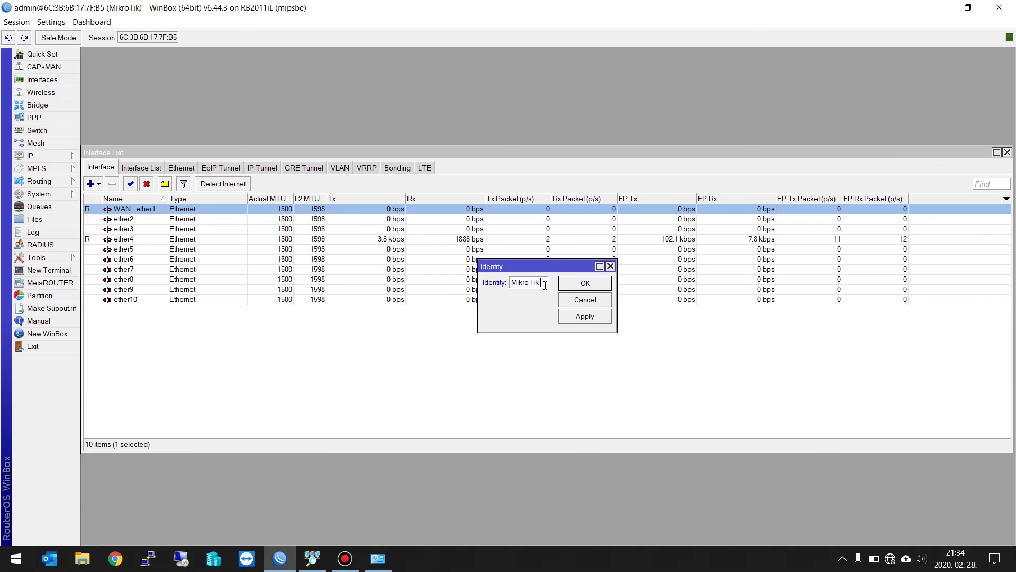
pyautogui.press('BackSpace')
pyautogui.press('BackSpace')
pyautogui.press('BackSpace')
pyautogui.press('BackSpace')
pyautogui.press('BackSpace')
pyautogui.press('BackSpace')
pyautogui.press('BackSpace')
pyautogui.press('BackSpace')
pyautogui.write('P')
pyautogui.write('rojekt router')
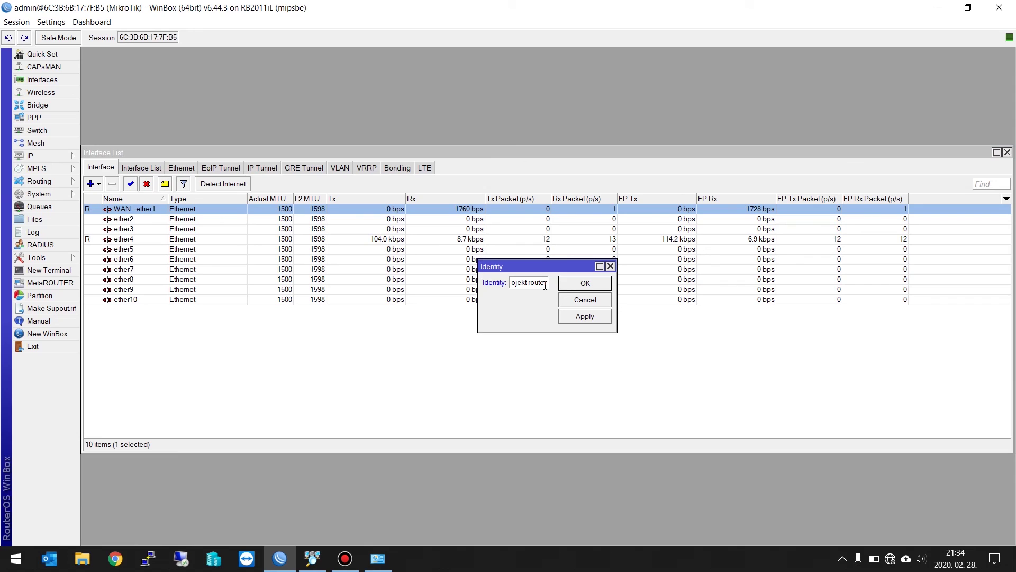
pyautogui.click(586, 317)
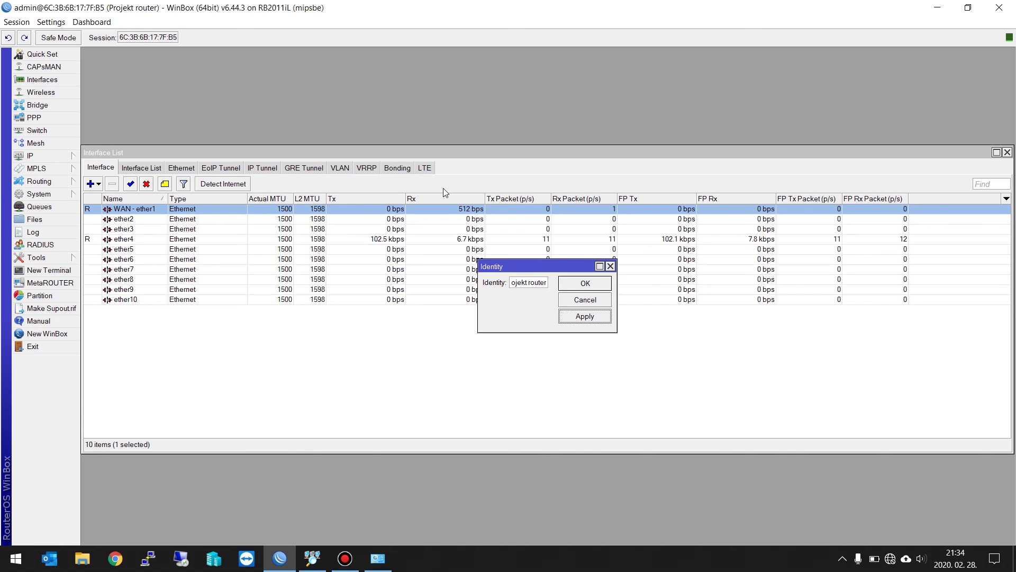
pyautogui.click(585, 284)
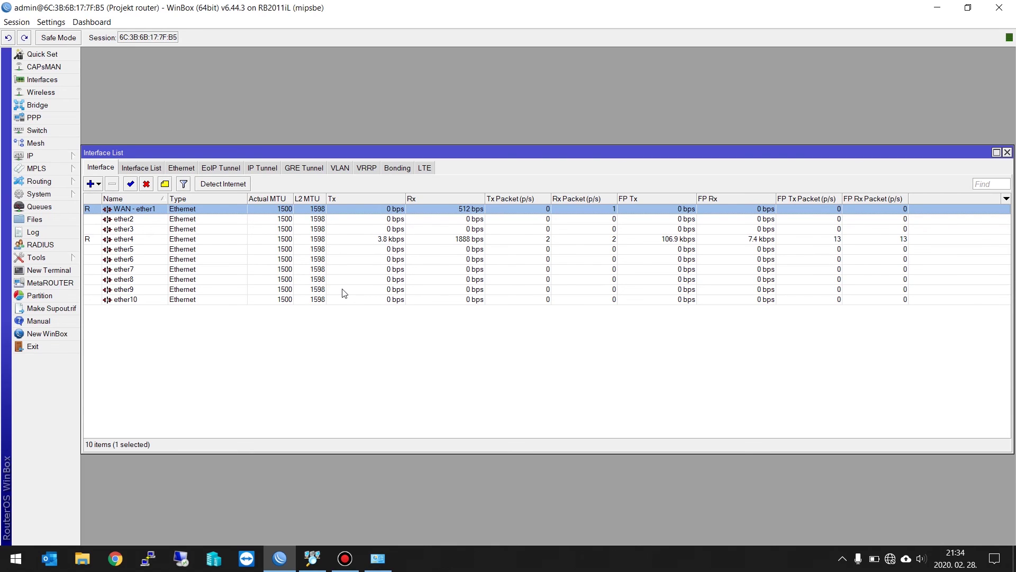
# Step: Open the router's package list and check for RouterOS updates on the stable channel
pyautogui.click(58, 194)
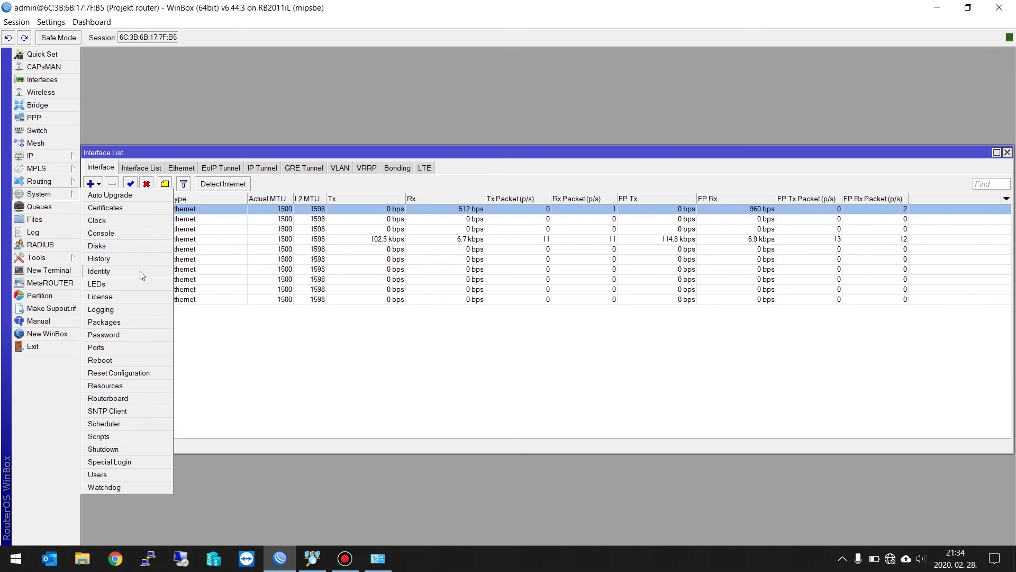
pyautogui.click(142, 324)
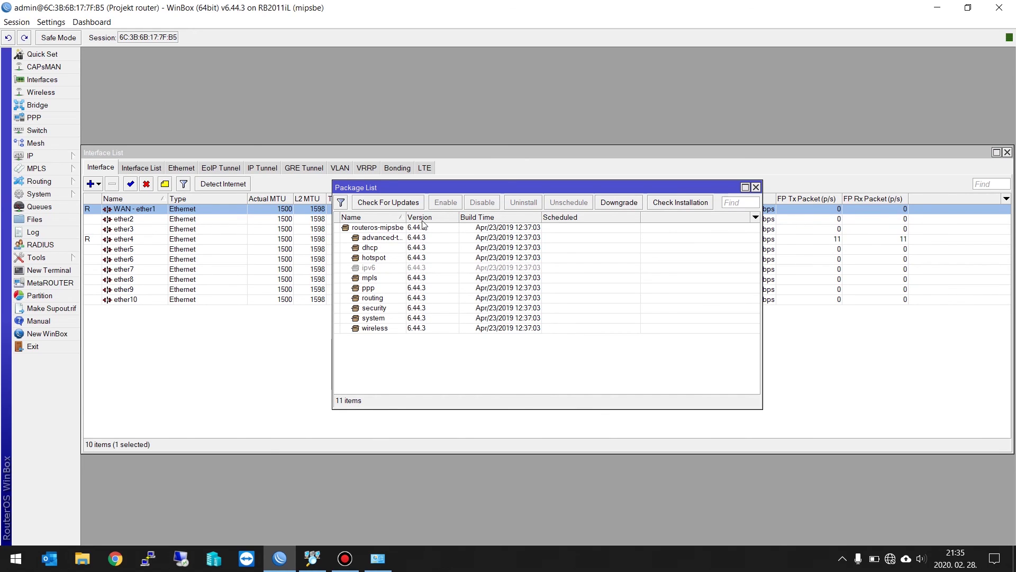
pyautogui.click(391, 203)
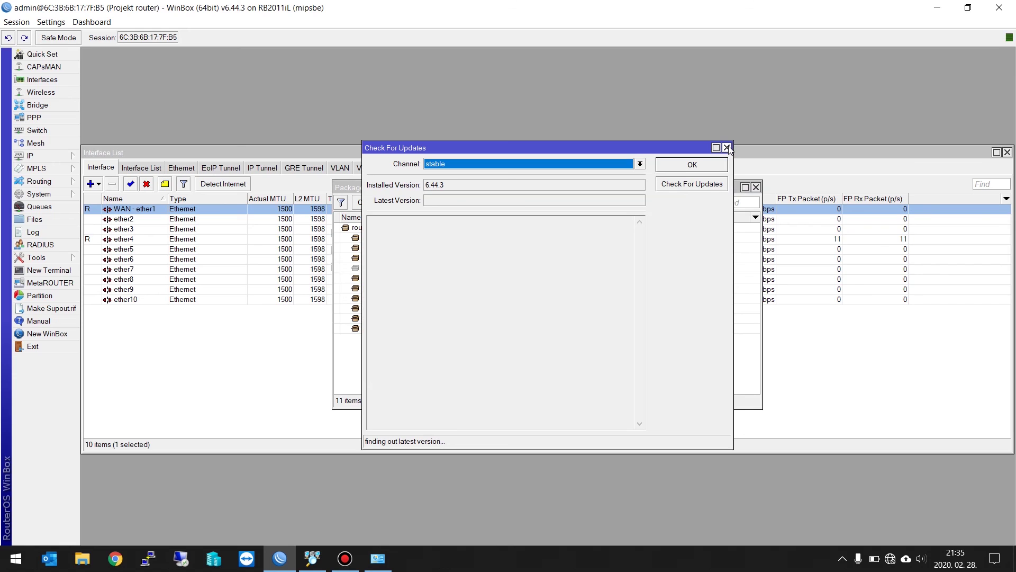
pyautogui.moveTo(712, 164); pyautogui.dragTo(757, 170)
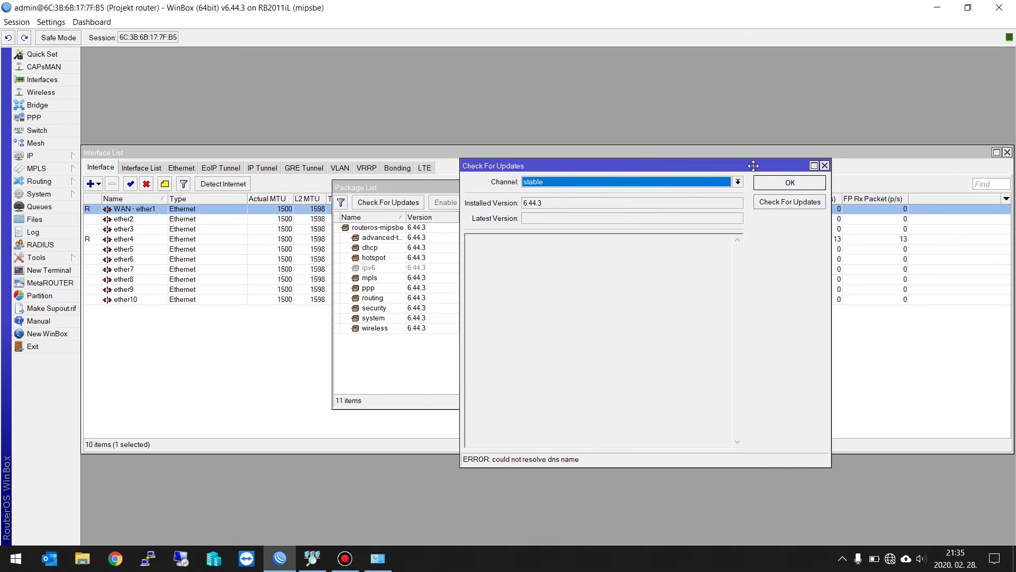
pyautogui.click(824, 165)
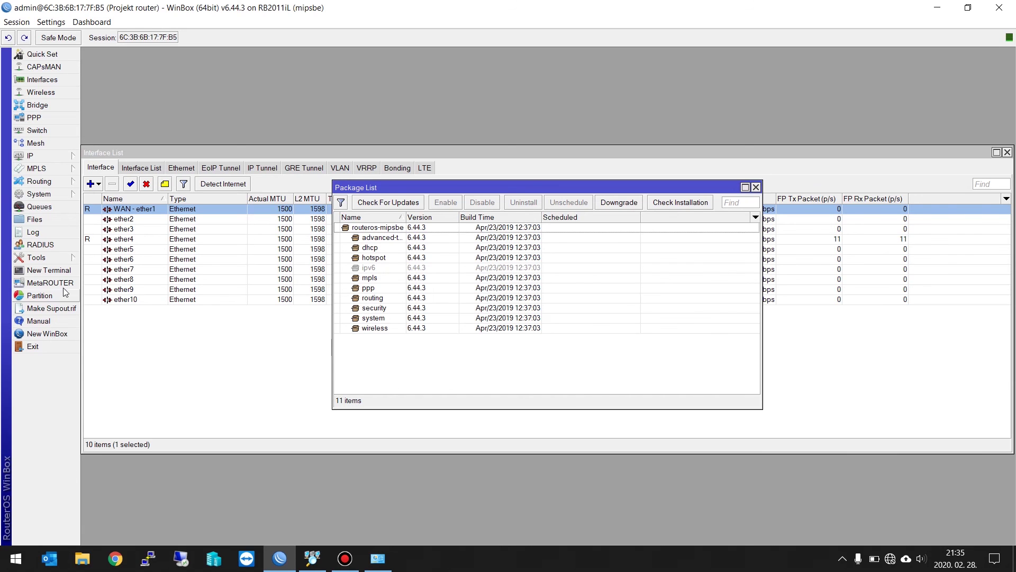
# Step: Test internet connectivity by pinging 8.8.8.8 from a new terminal, and close the terminal and package list
pyautogui.click(54, 269)
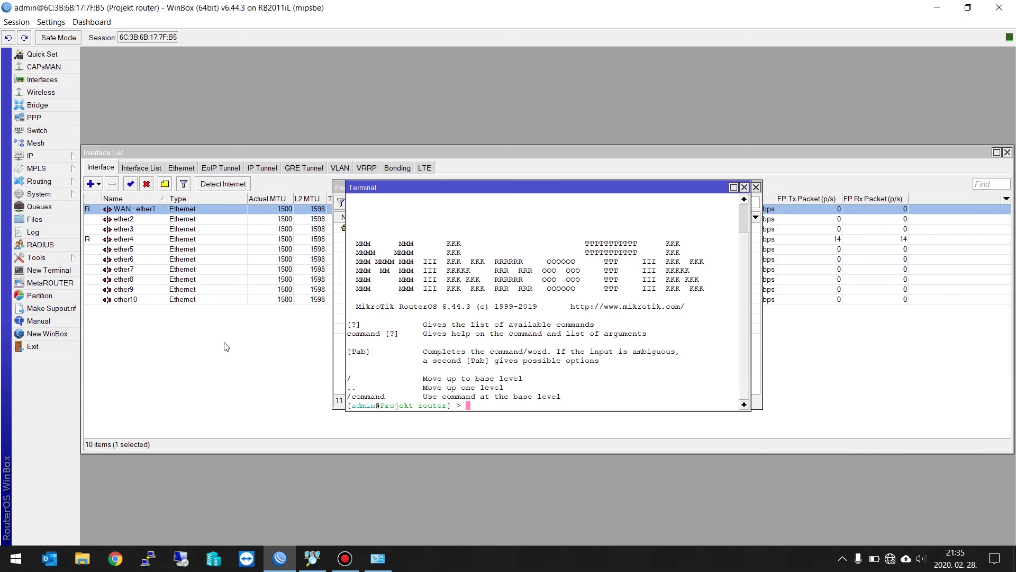
pyautogui.write('ping ')
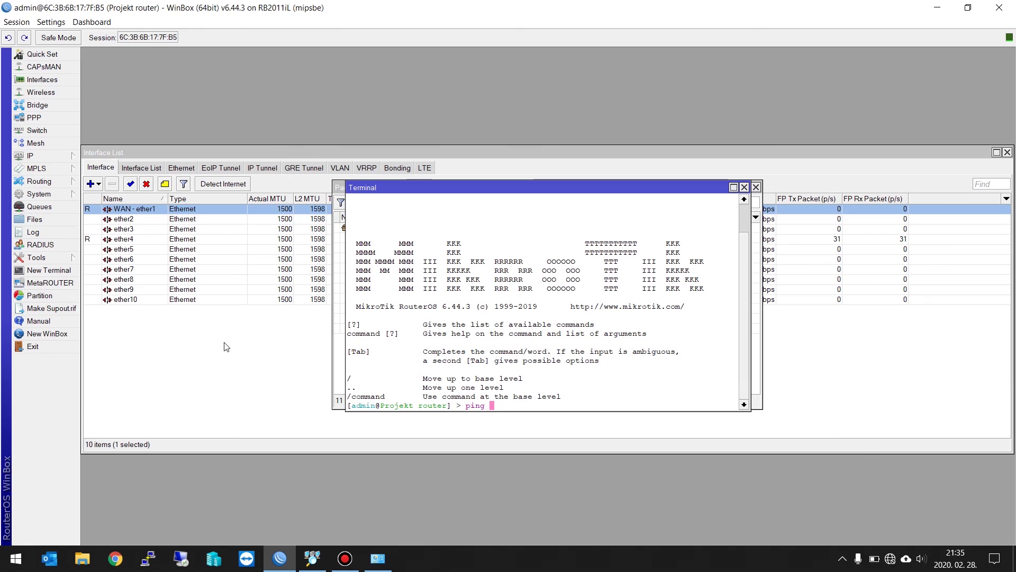
pyautogui.write('8.8.8.8')
pyautogui.press('Return')
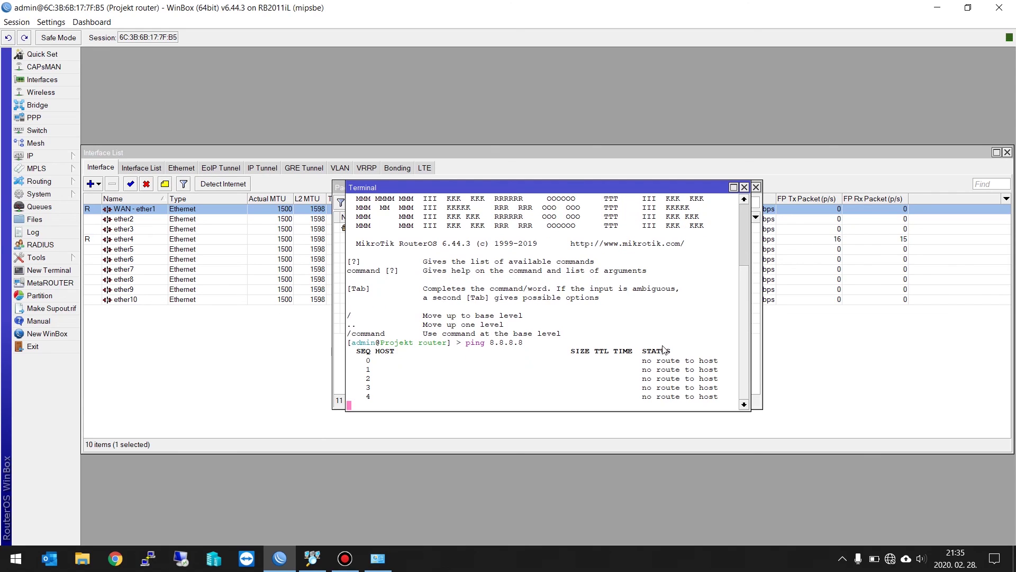
pyautogui.click(744, 187)
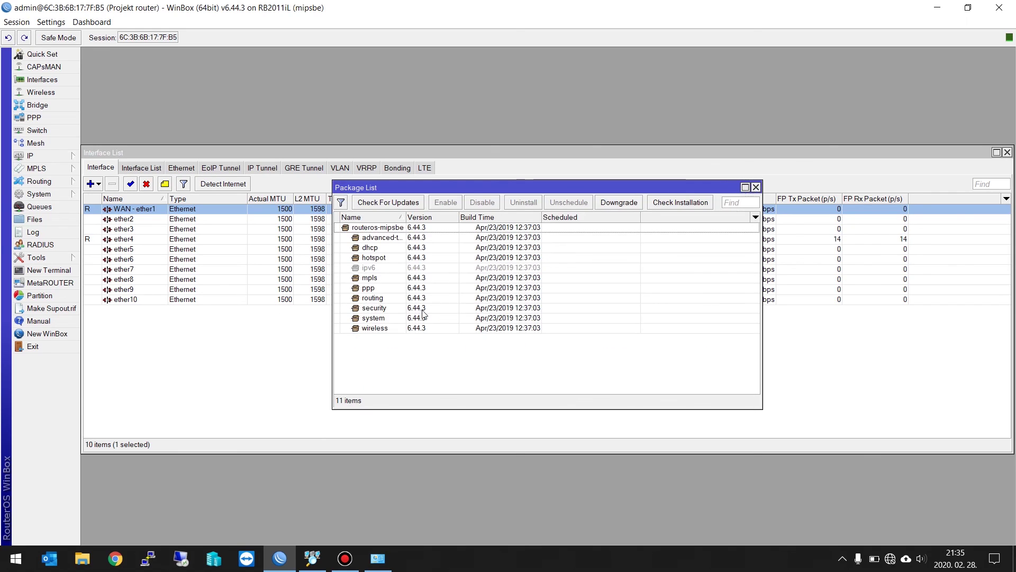
pyautogui.click(756, 187)
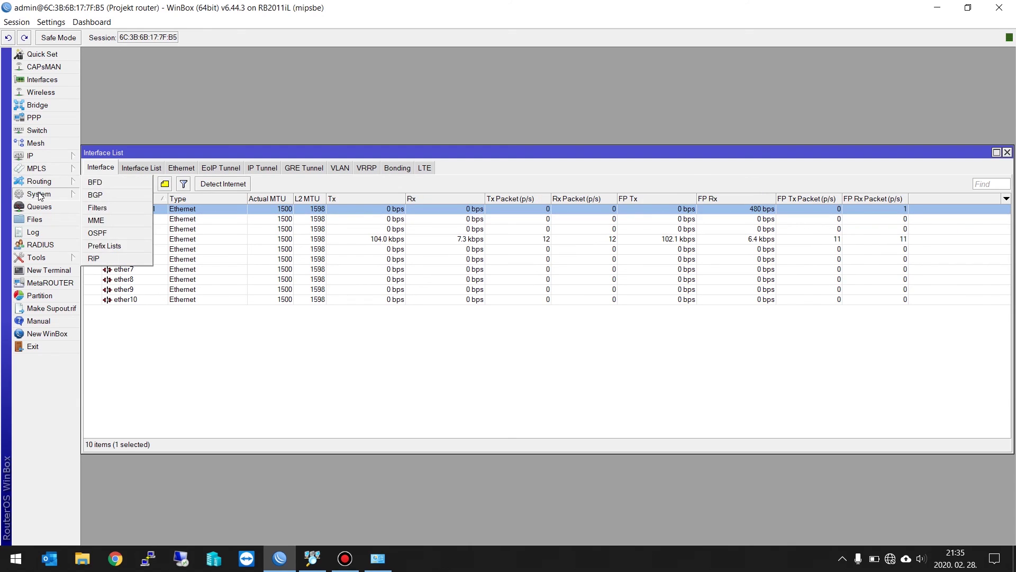
# Step: Change the admin login password by entering and confirming a new account password
pyautogui.moveTo(55, 195)
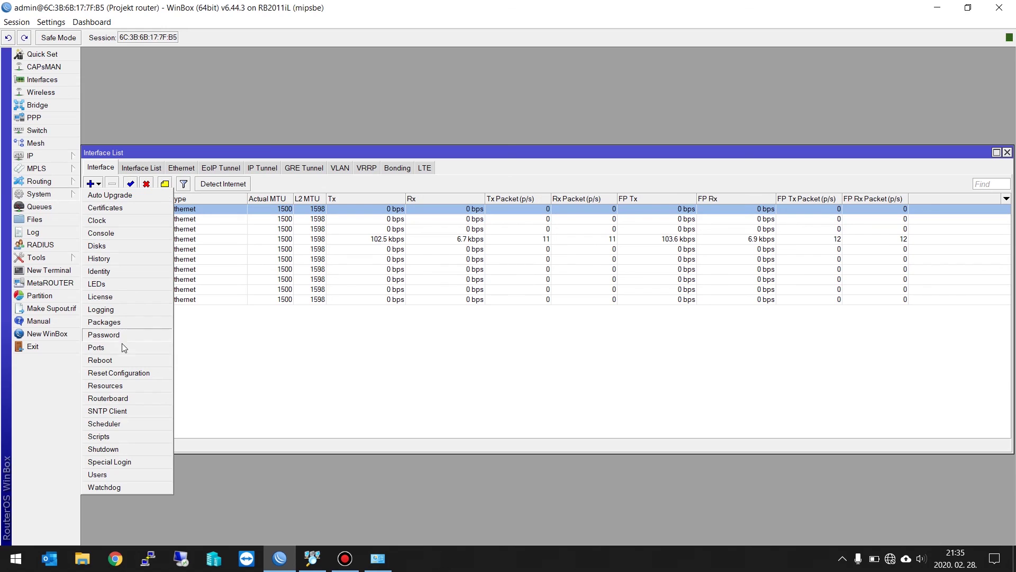
pyautogui.click(132, 335)
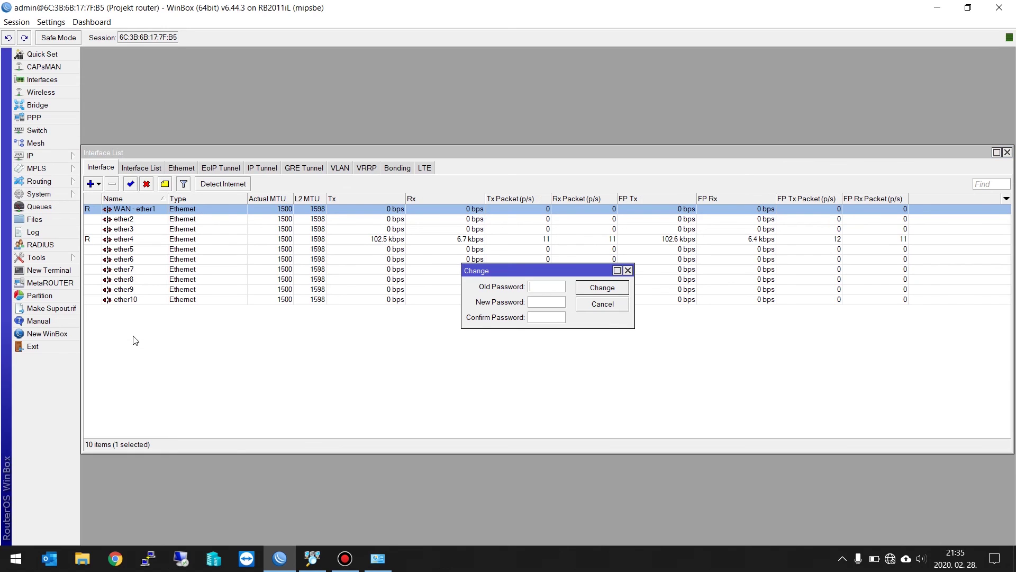
pyautogui.click(543, 286)
pyautogui.click(545, 306)
pyautogui.write('****')
pyautogui.click(593, 291)
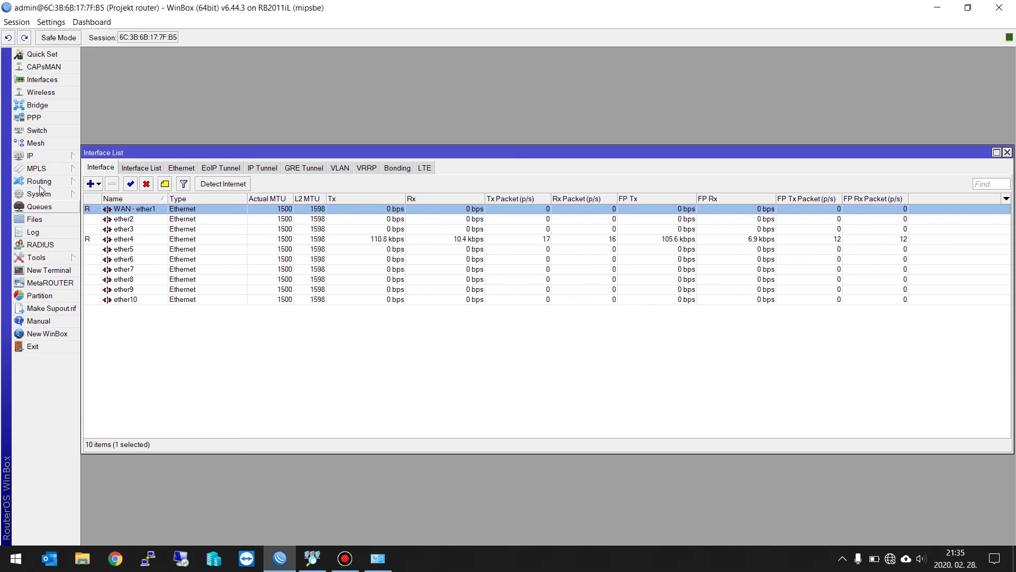
# Step: Review the router's system users and their groups, and close the user list
pyautogui.click(56, 254)
pyautogui.click(40, 193)
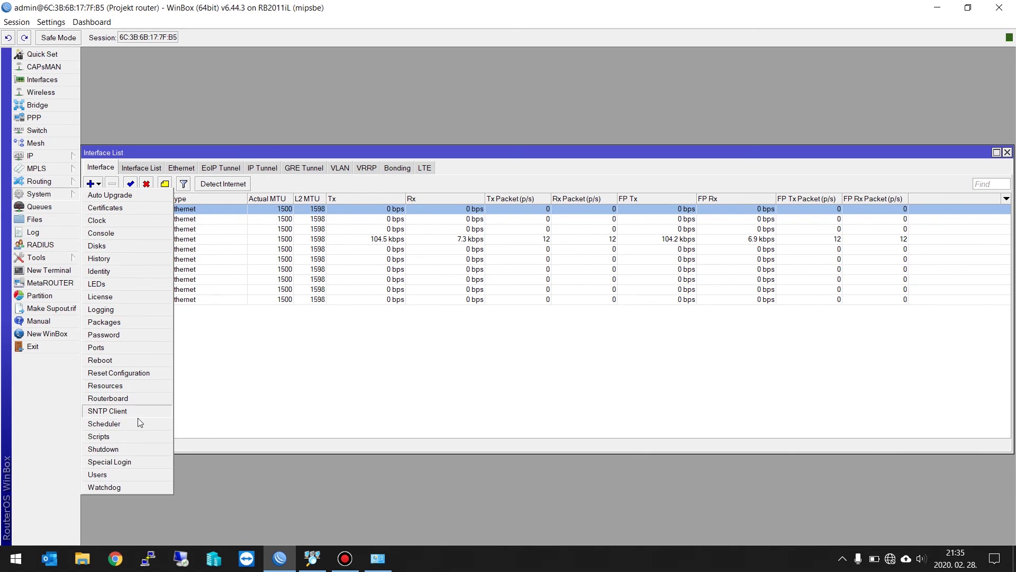
pyautogui.click(138, 478)
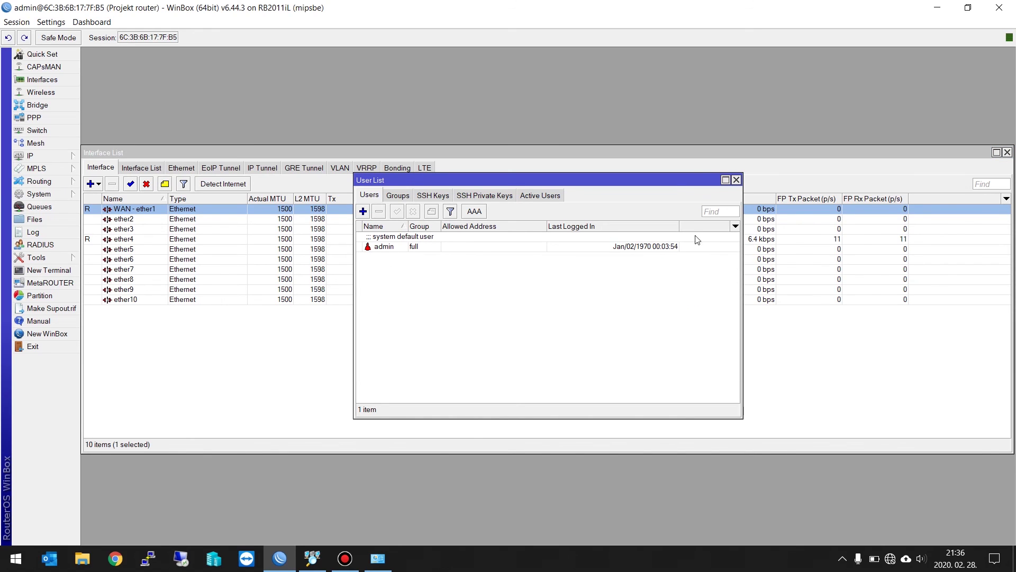
pyautogui.click(736, 180)
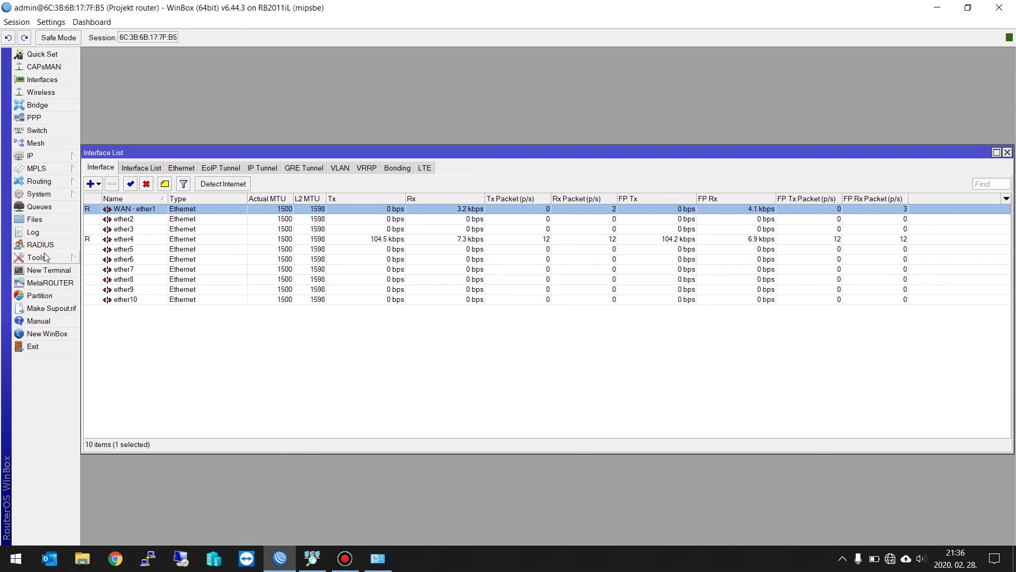
pyautogui.click(169, 325)
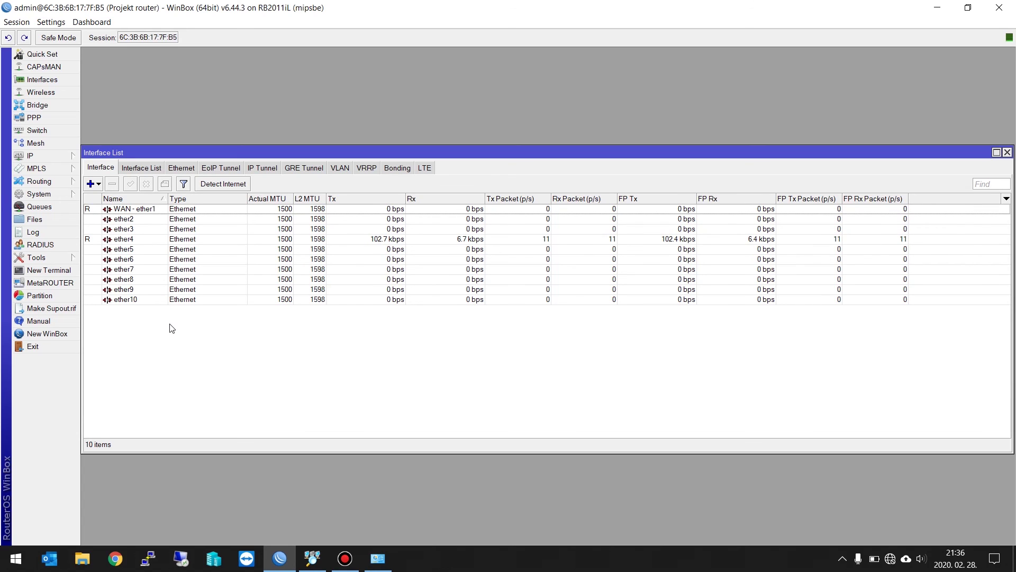
# Step: Add a DHCP client on WAN - ether1 with peer DNS, peer NTP and default route enabled, and check its lease
pyautogui.click(132, 211)
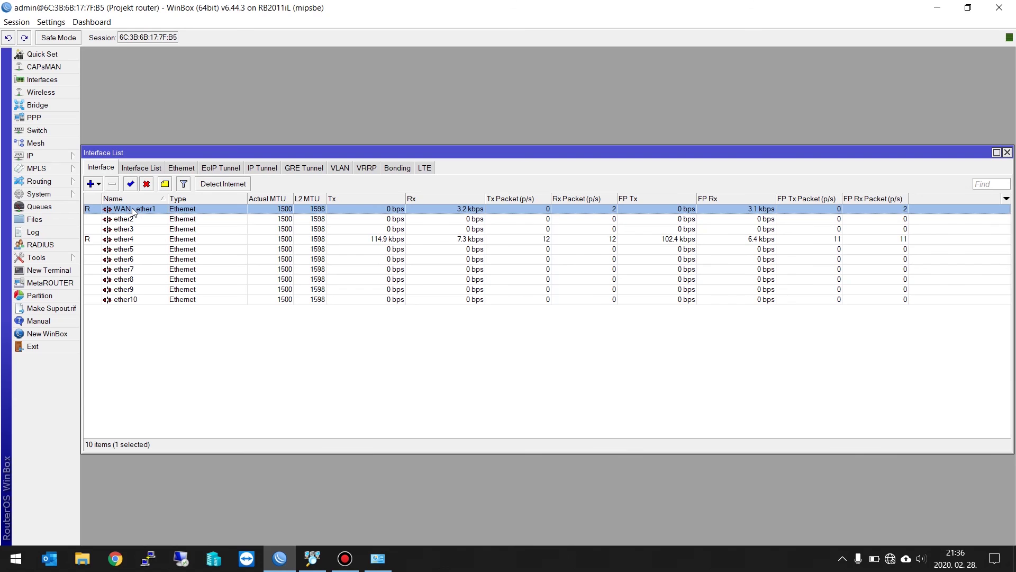
pyautogui.click(53, 156)
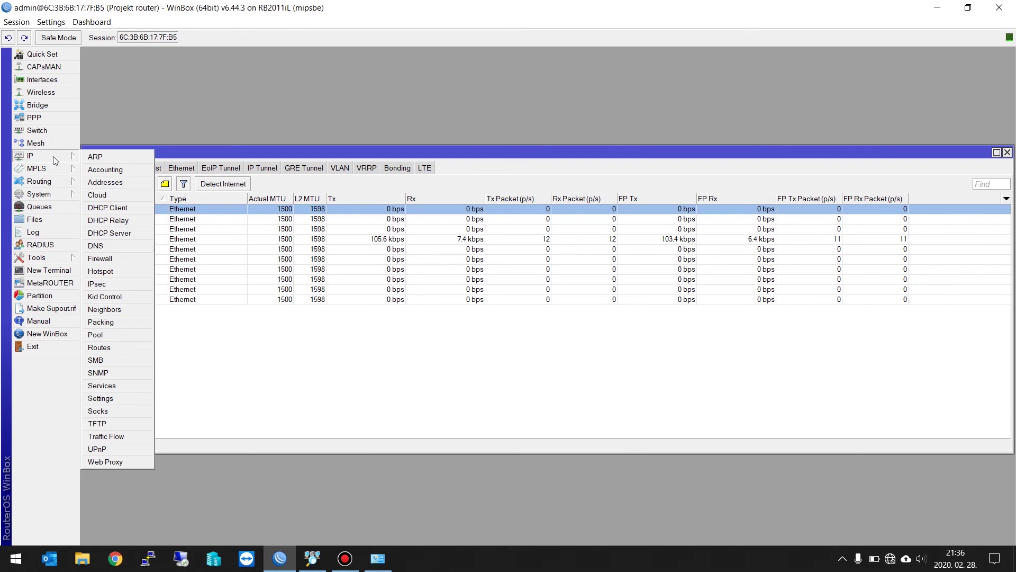
pyautogui.click(131, 210)
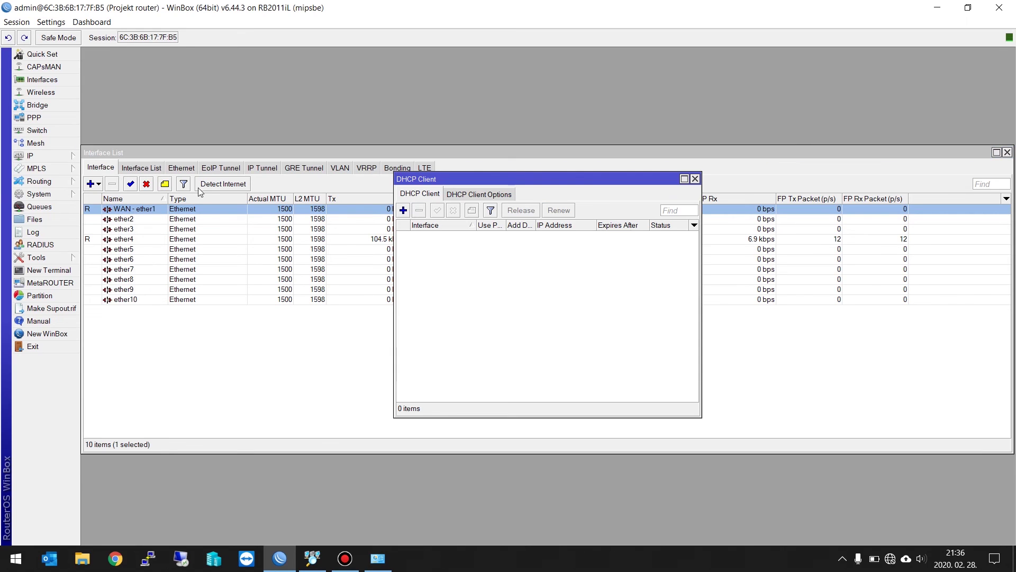
pyautogui.click(403, 210)
pyautogui.click(535, 235)
pyautogui.click(535, 235)
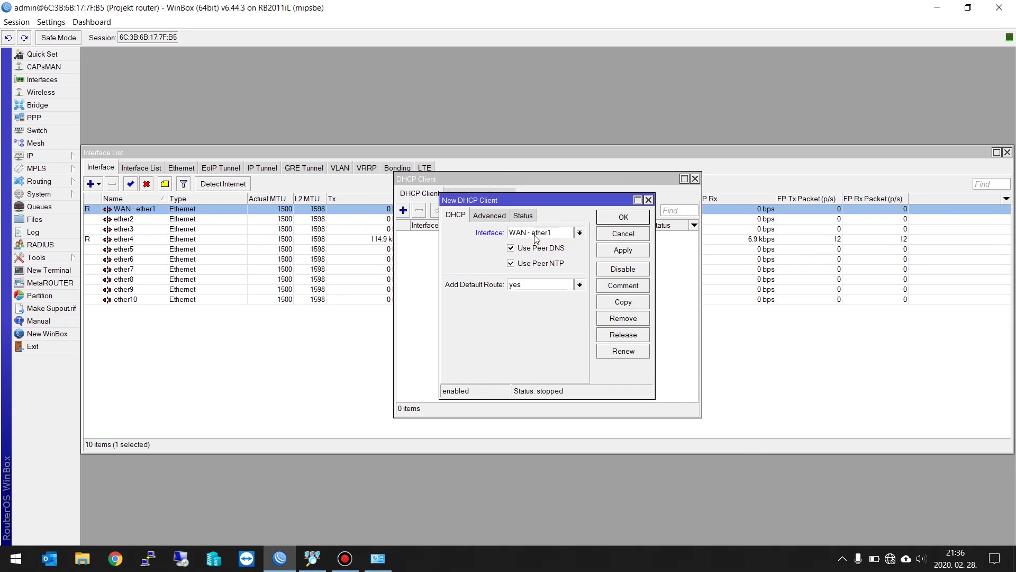
pyautogui.click(622, 250)
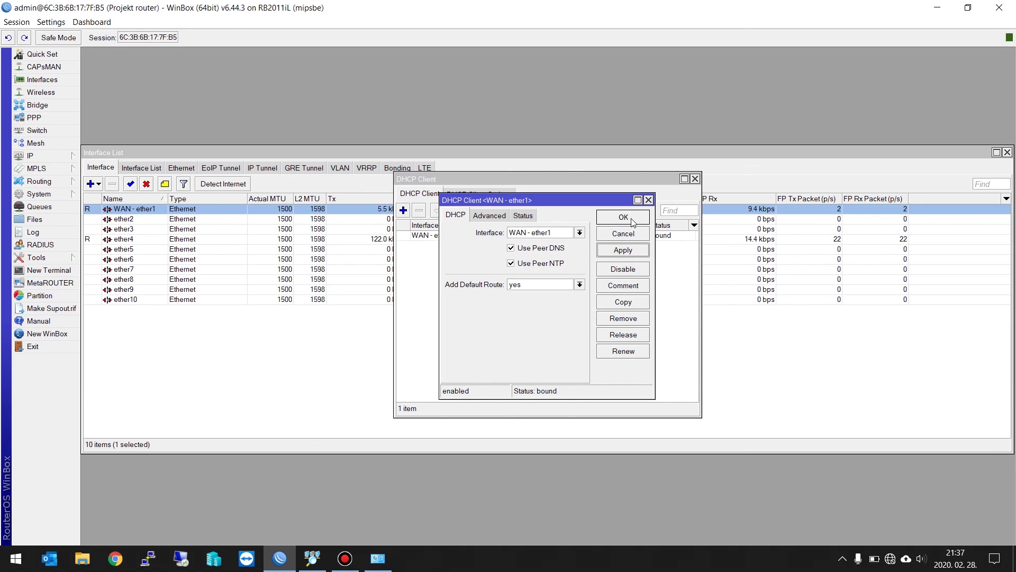
pyautogui.click(631, 218)
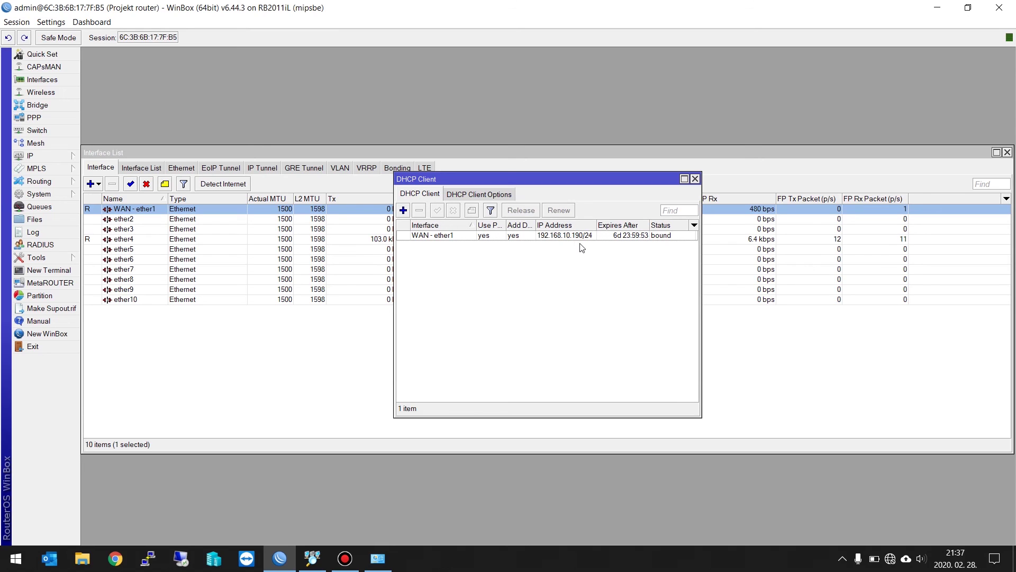
pyautogui.click(637, 238)
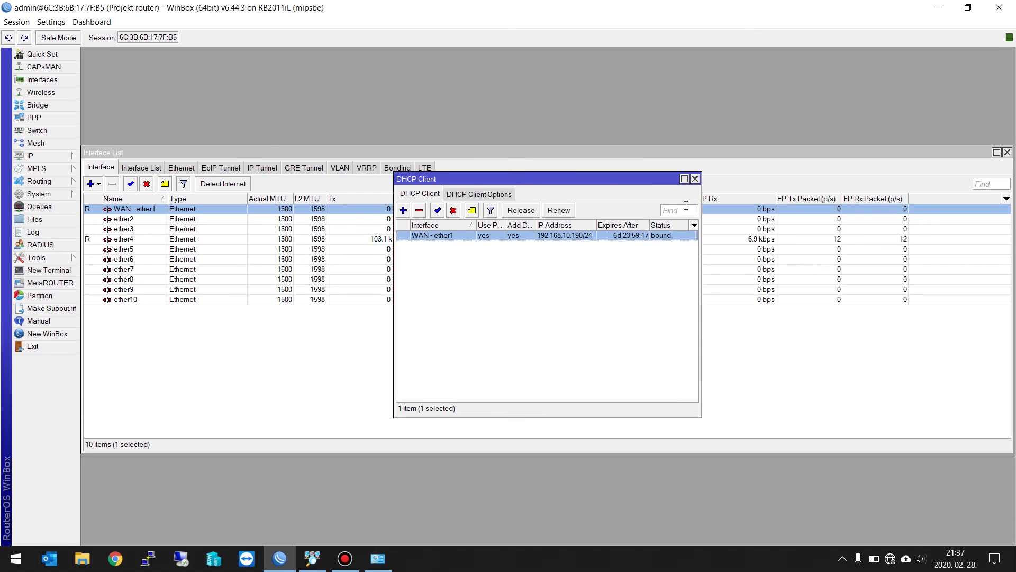
pyautogui.click(694, 179)
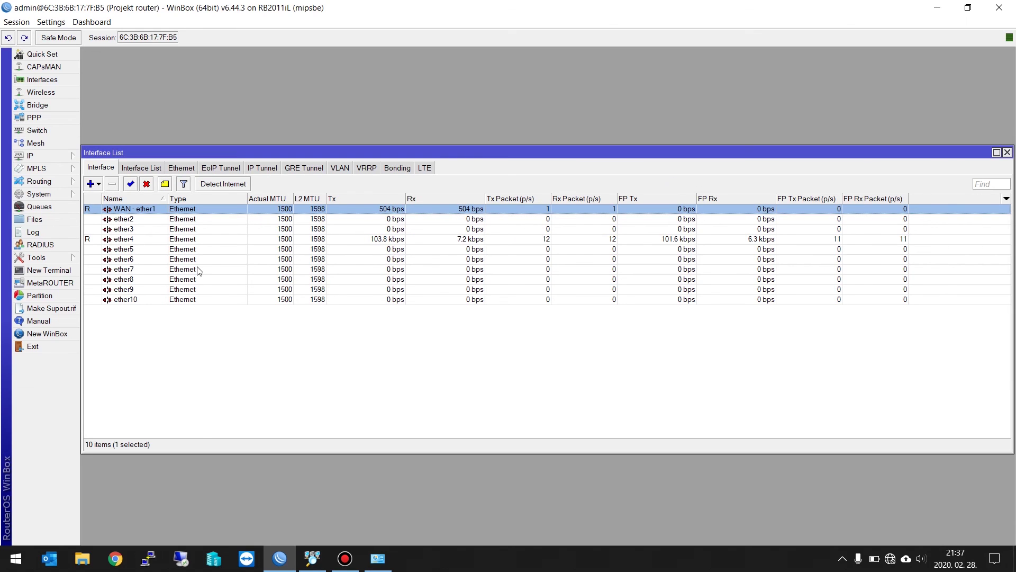
# Step: Try to open a new terminal session on the router, and close the terminal windows
pyautogui.click(62, 274)
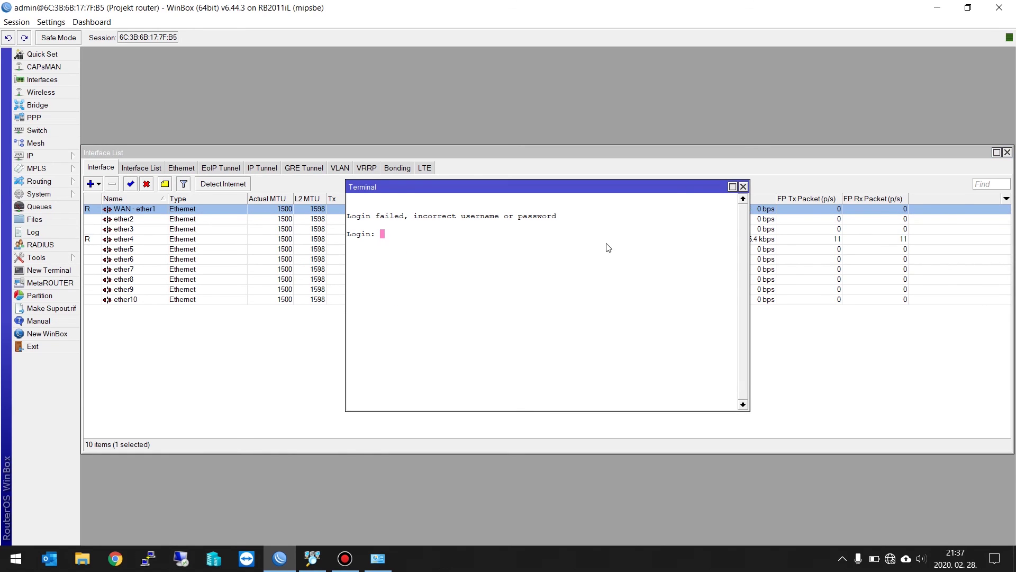
pyautogui.click(743, 186)
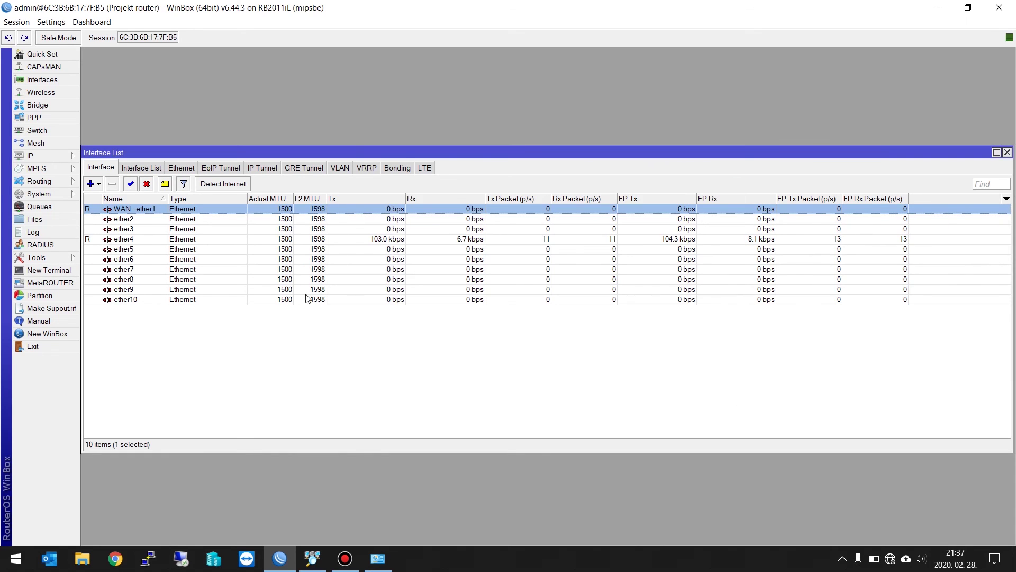
pyautogui.doubleClick(32, 271)
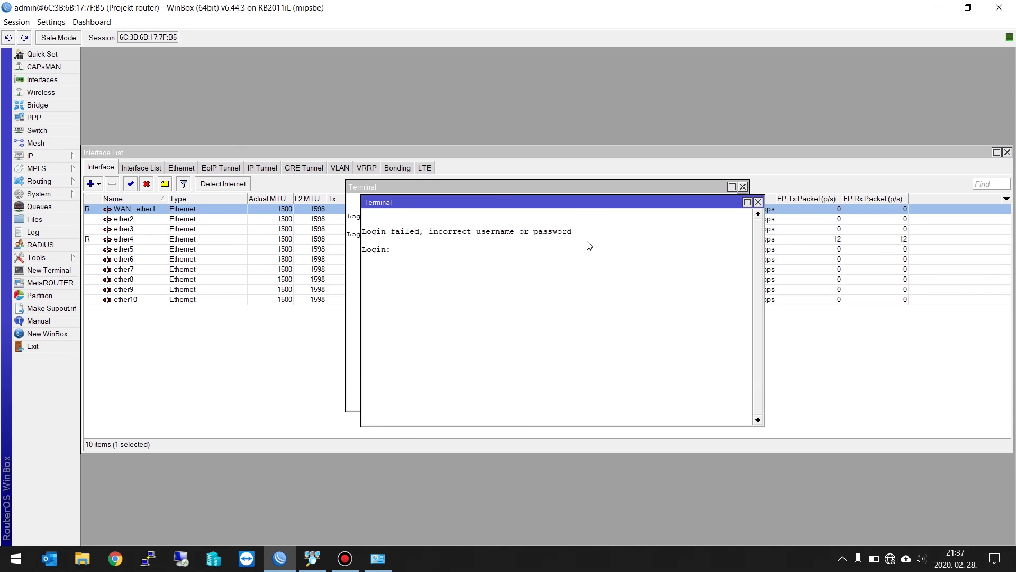
pyautogui.click(758, 202)
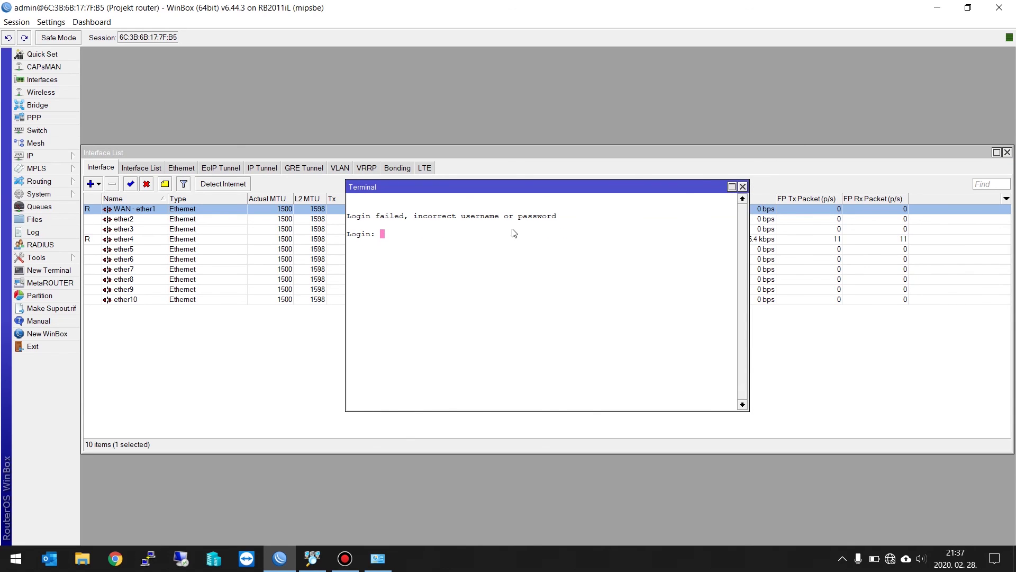
pyautogui.click(743, 186)
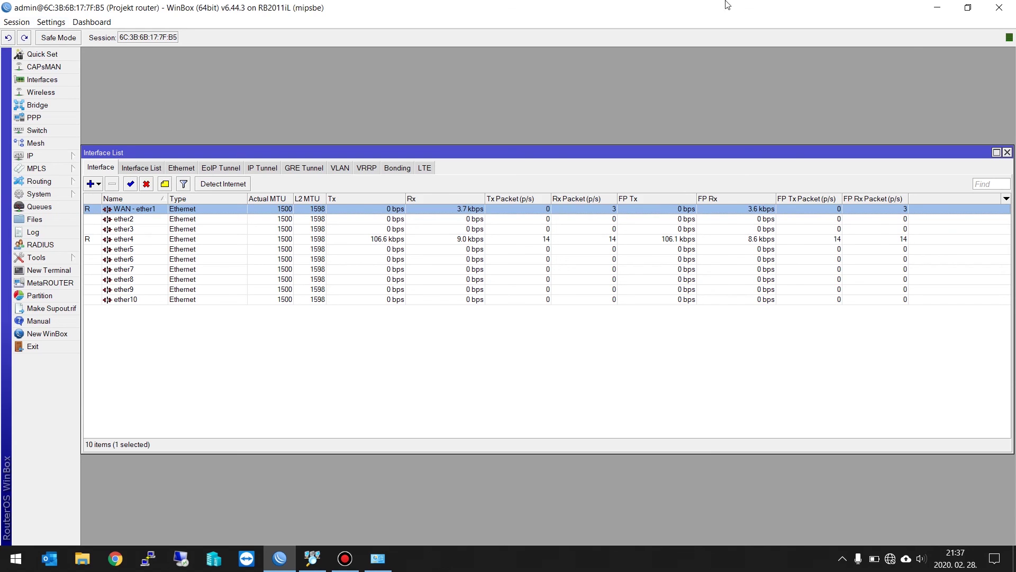
# Step: Close the router session, reconnect to Projekt router as admin with the account password, and select the WAN - ether1 interface
pyautogui.click(1010, 7)
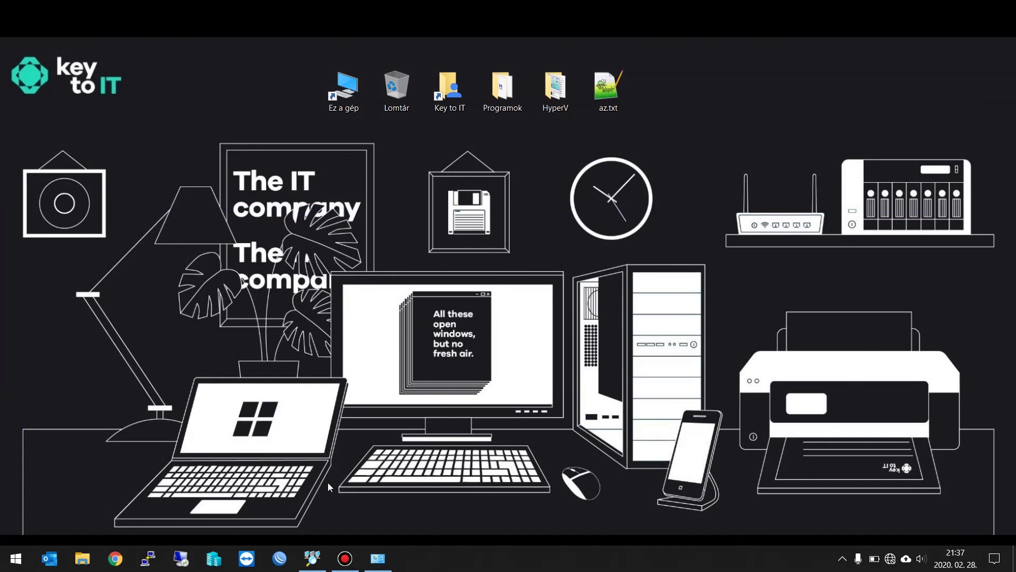
pyautogui.click(280, 558)
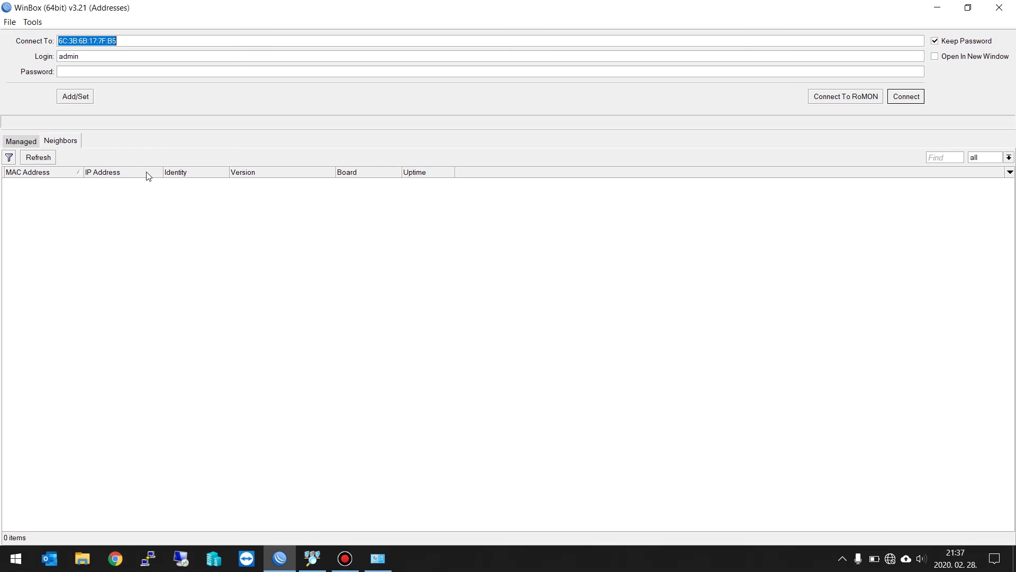
pyautogui.click(99, 73)
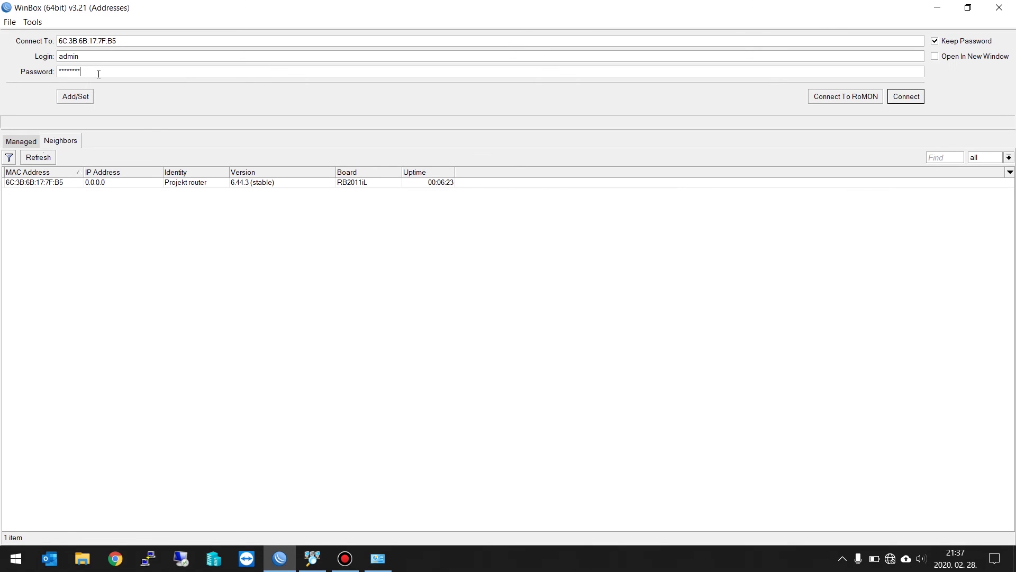
pyautogui.press('Return')
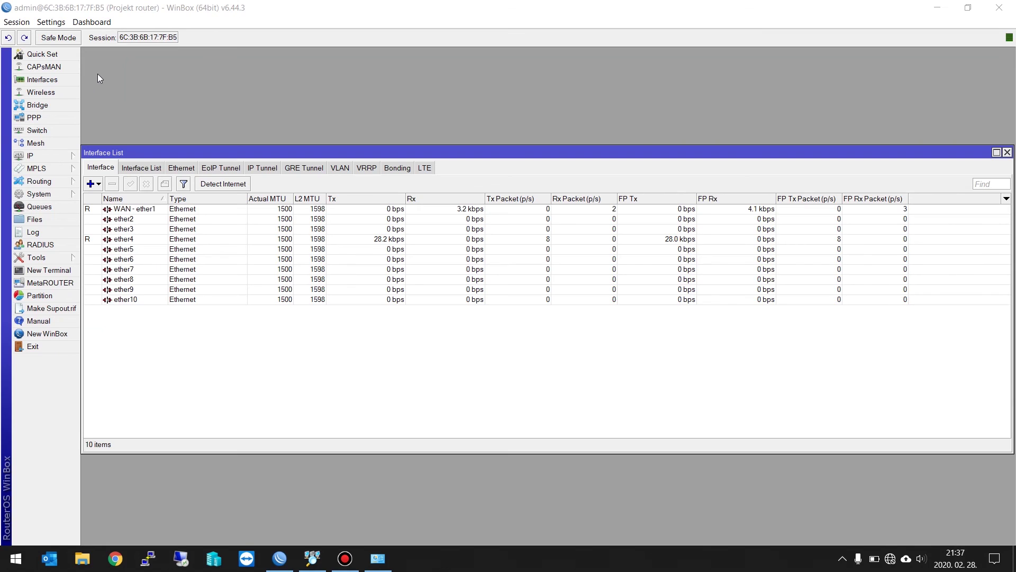
pyautogui.click(115, 212)
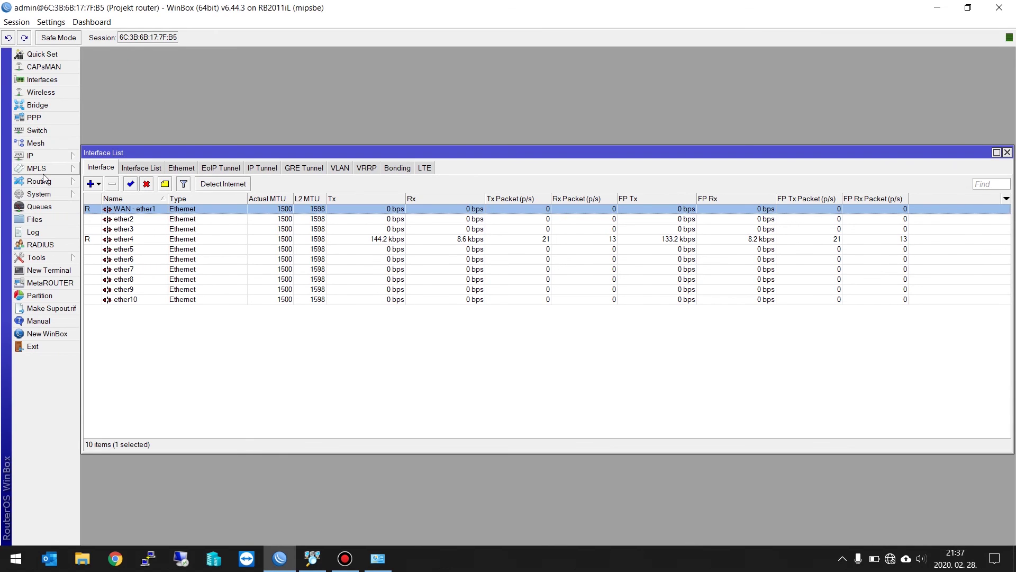
pyautogui.click(51, 283)
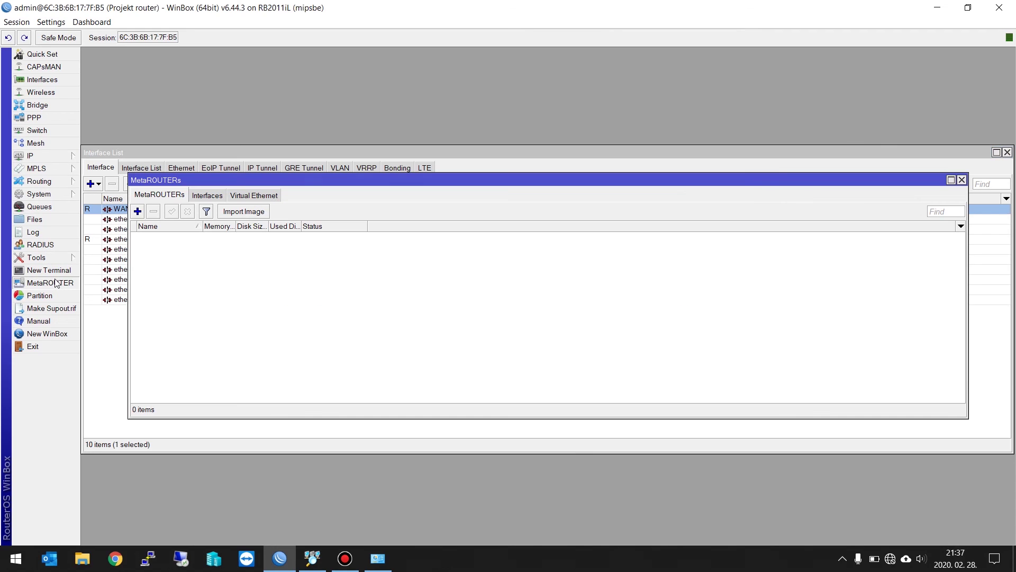
pyautogui.click(951, 180)
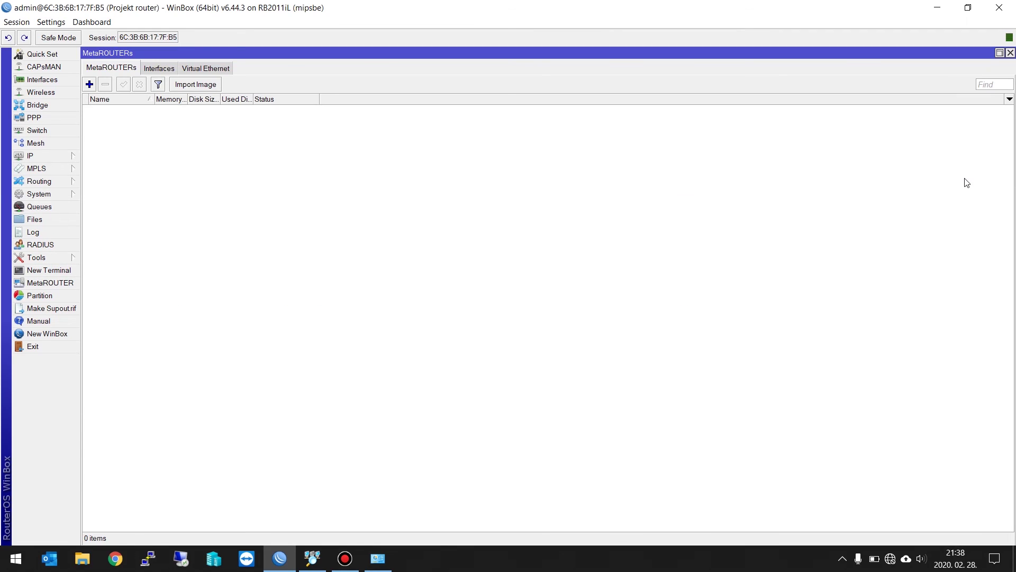
pyautogui.click(1010, 52)
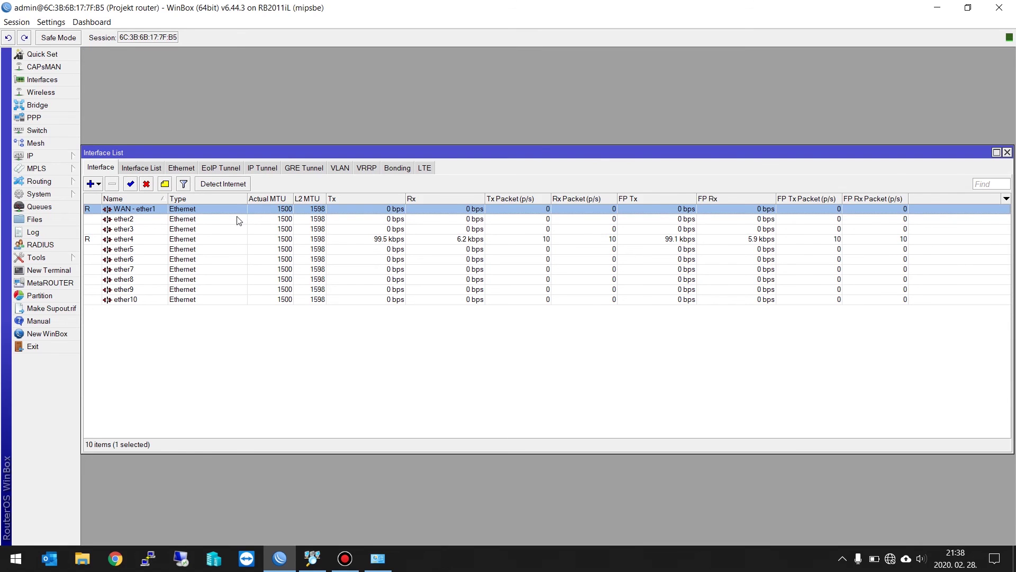
# Step: Test internet access by pinging 8.8.8.8 from a new terminal, stop the ping and close the terminal
pyautogui.click(48, 270)
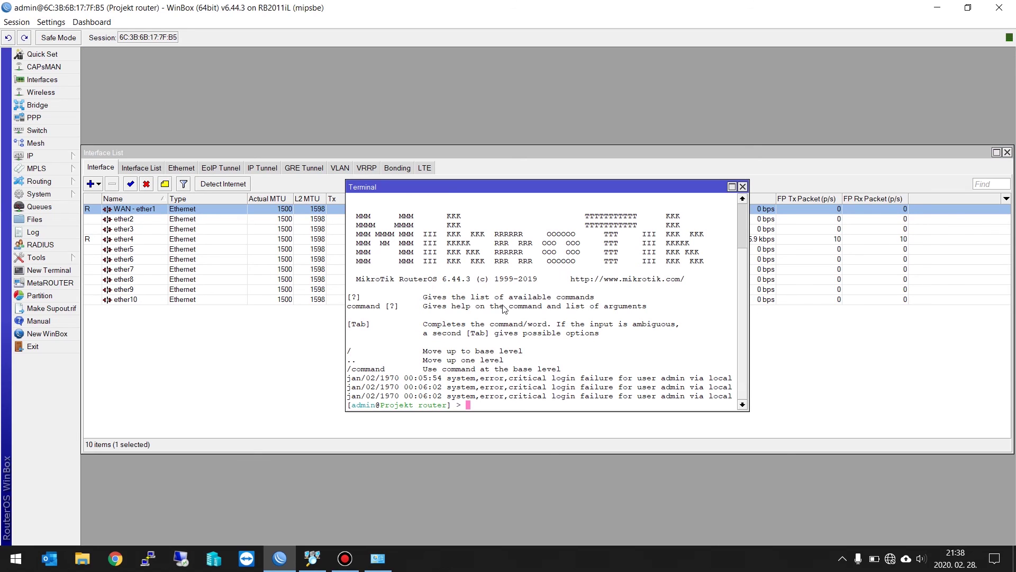
pyautogui.write('ping 8.8.8.8')
pyautogui.press('Return')
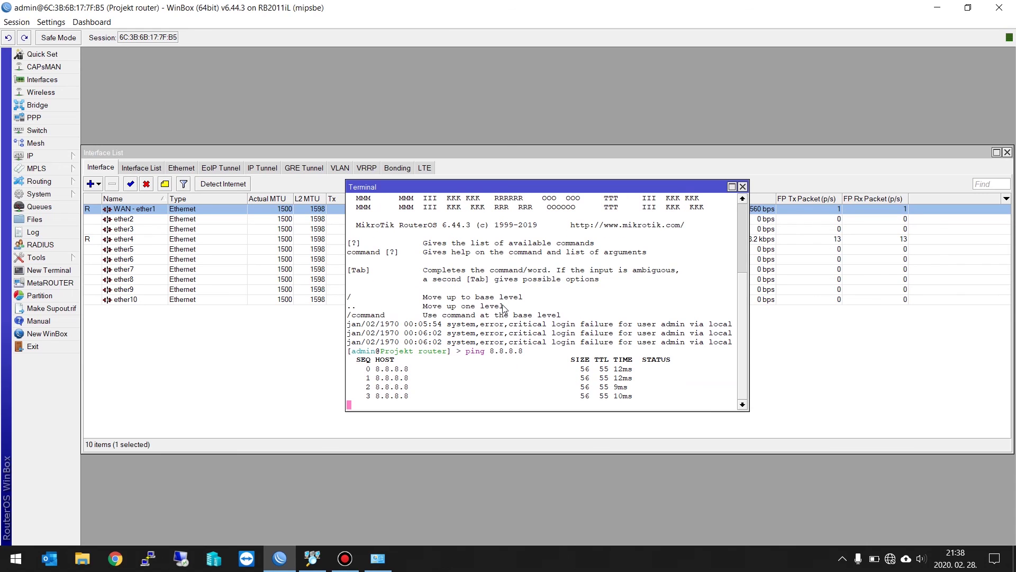
pyautogui.hotkey('ctrl', 'c')
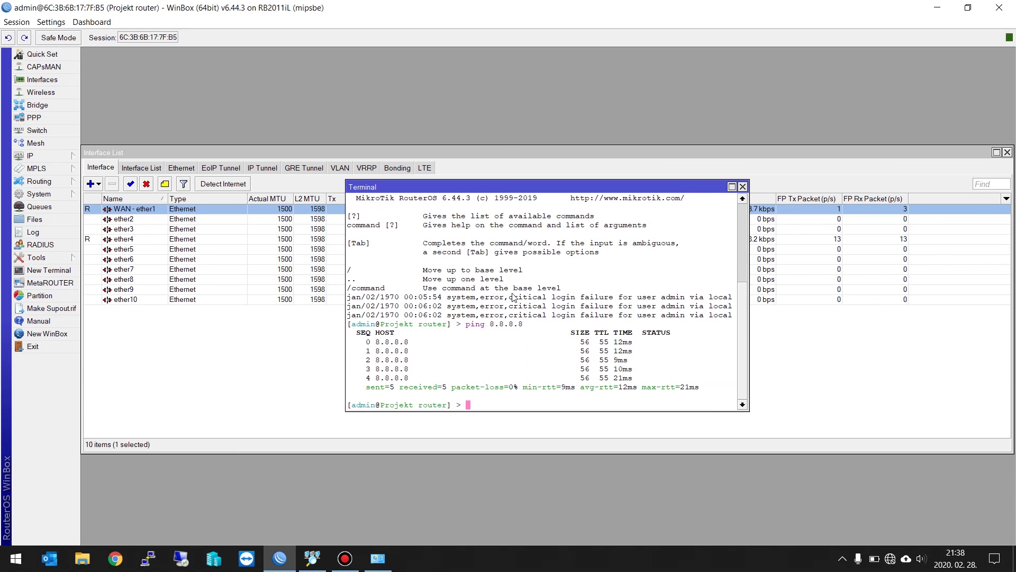
pyautogui.click(743, 186)
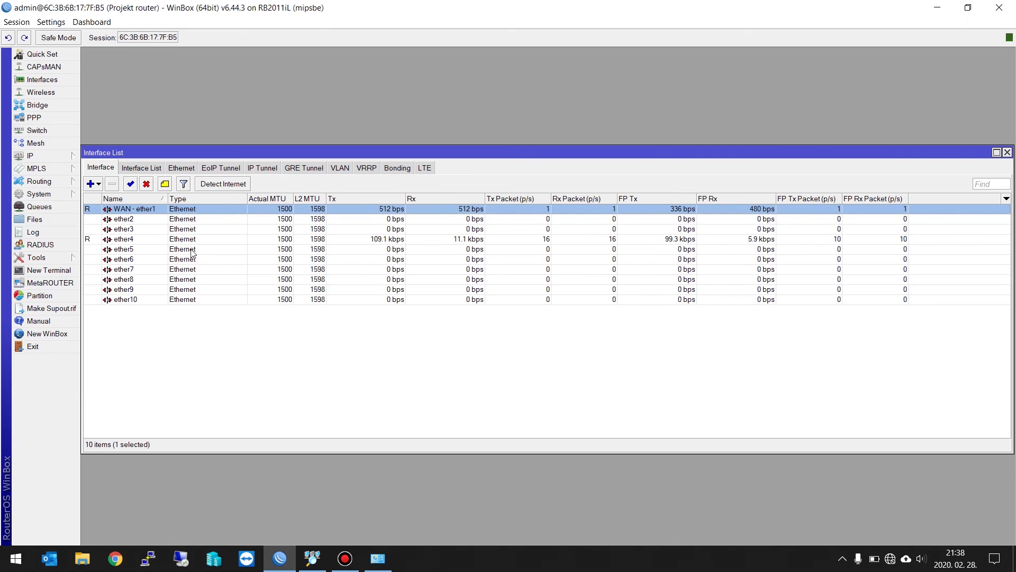
# Step: Open the router's package list and check for RouterOS updates
pyautogui.click(37, 258)
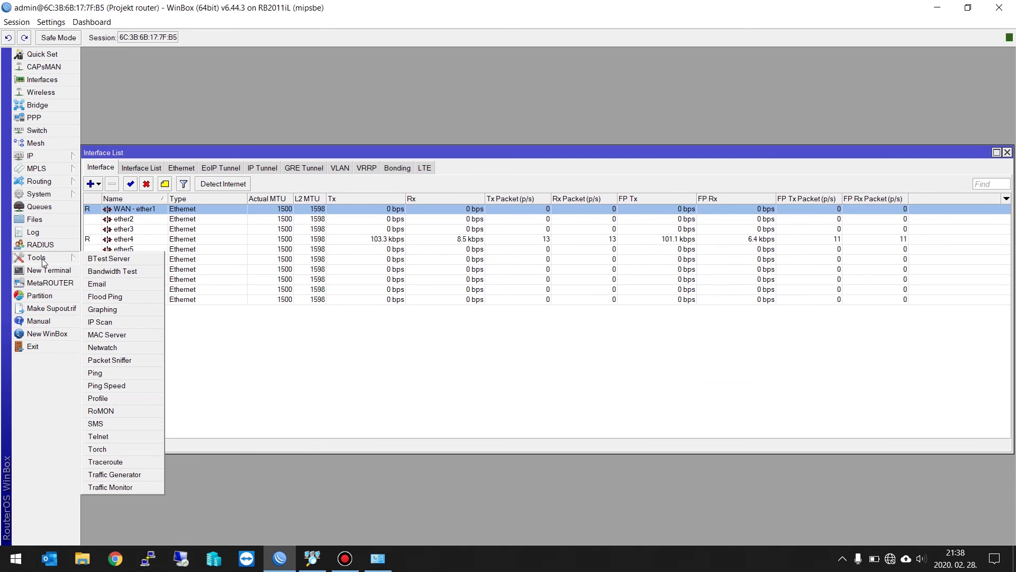
pyautogui.click(66, 198)
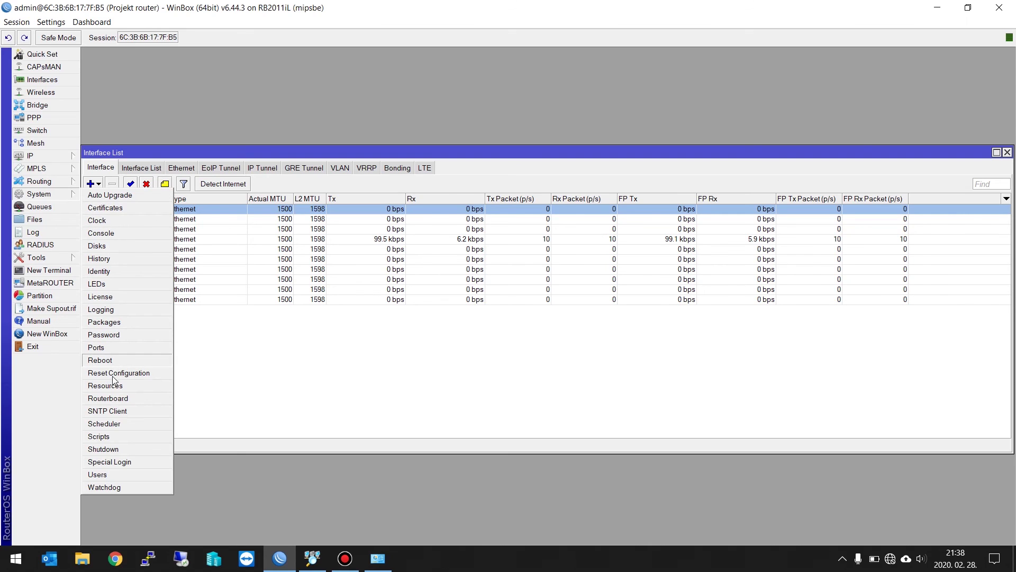
pyautogui.click(106, 322)
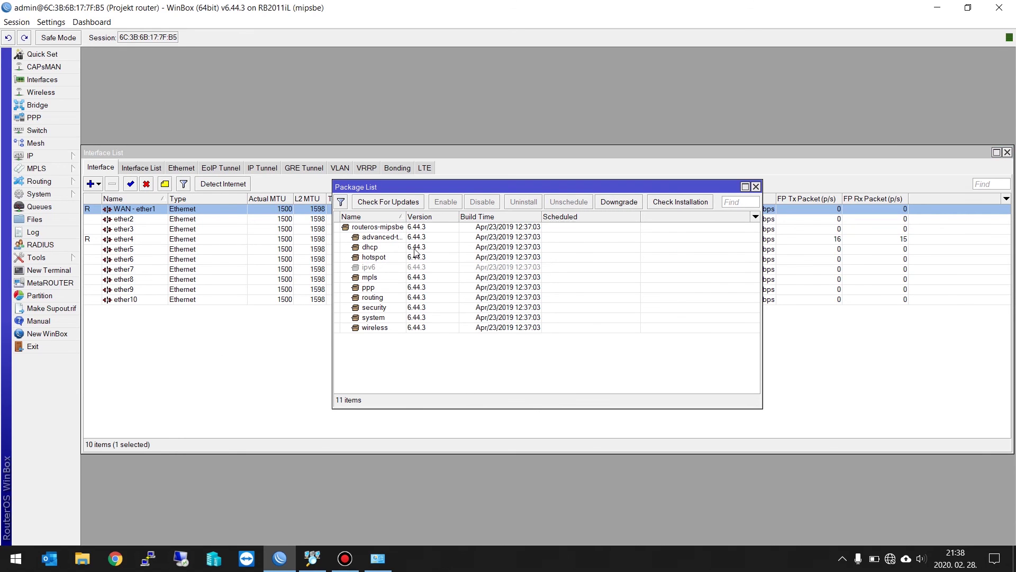
pyautogui.click(408, 202)
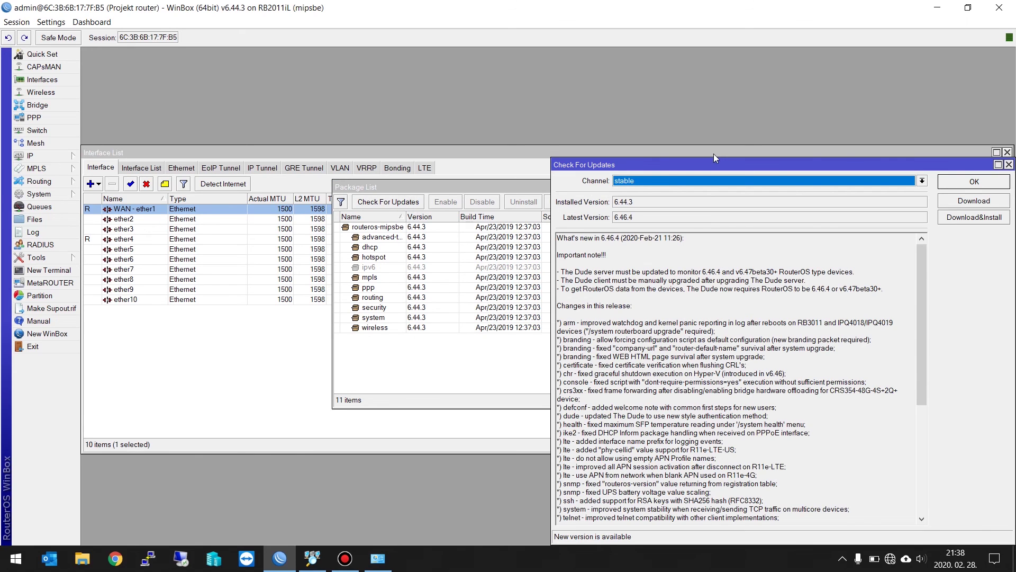
pyautogui.moveTo(714, 165); pyautogui.dragTo(531, 89)
# Step: Review the available update channels, view the long term release, and return the channel to stable
pyautogui.click(511, 105)
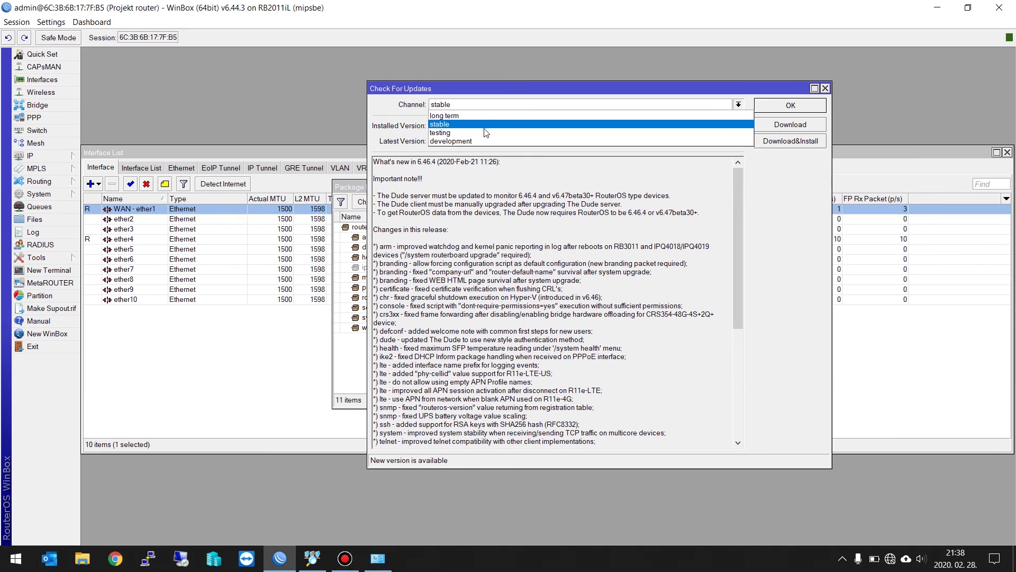
pyautogui.click(411, 110)
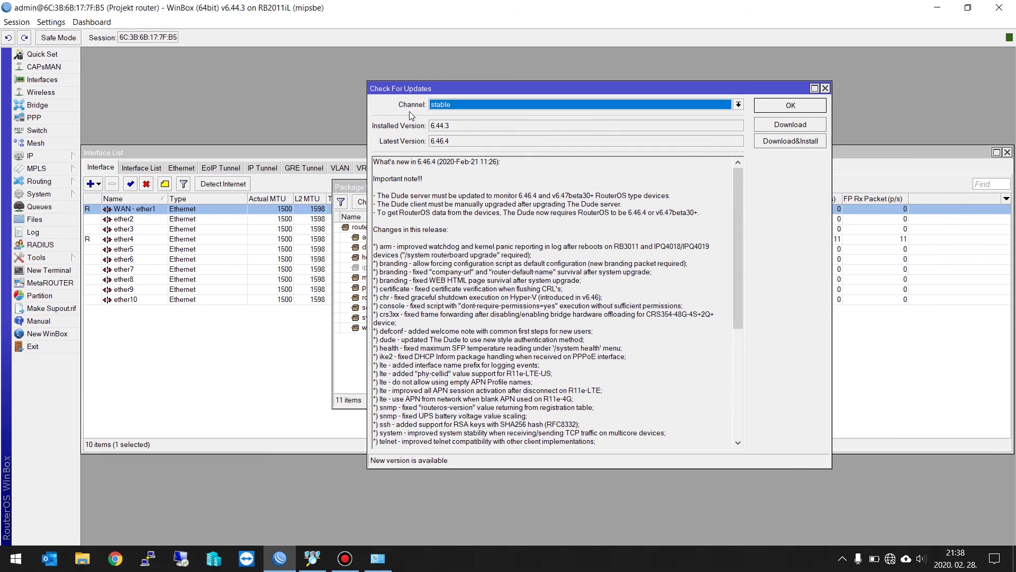
pyautogui.click(457, 106)
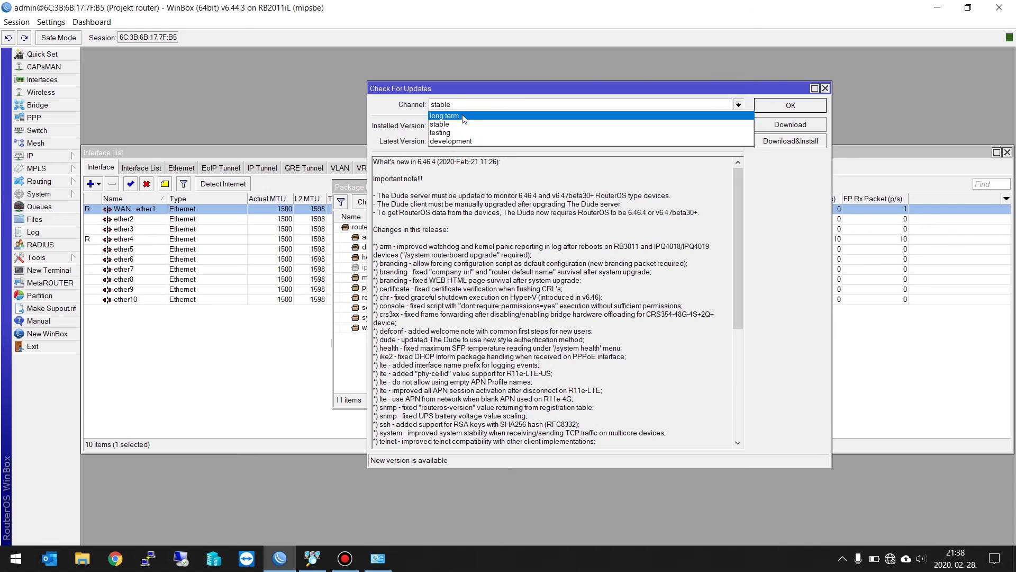
pyautogui.click(462, 115)
pyautogui.click(465, 109)
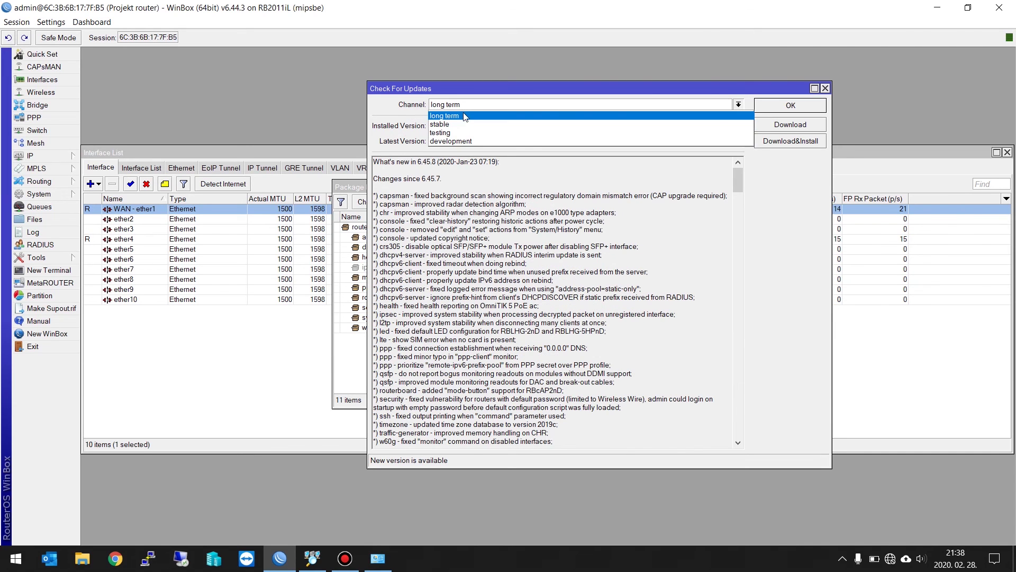
pyautogui.click(466, 120)
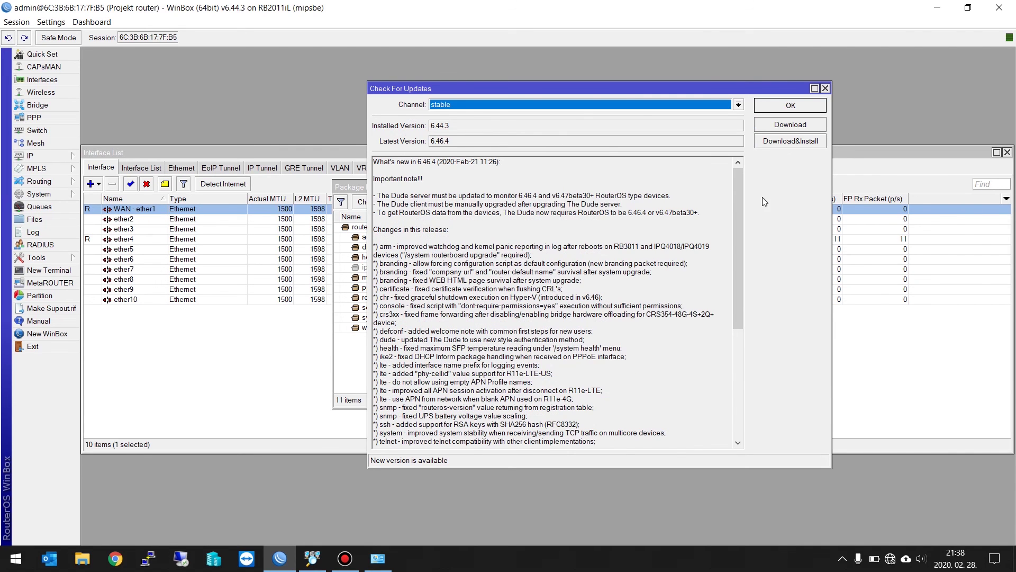
# Step: Download and install RouterOS 6.46.4, reconnect to the router after the restart, and close the update window
pyautogui.click(798, 144)
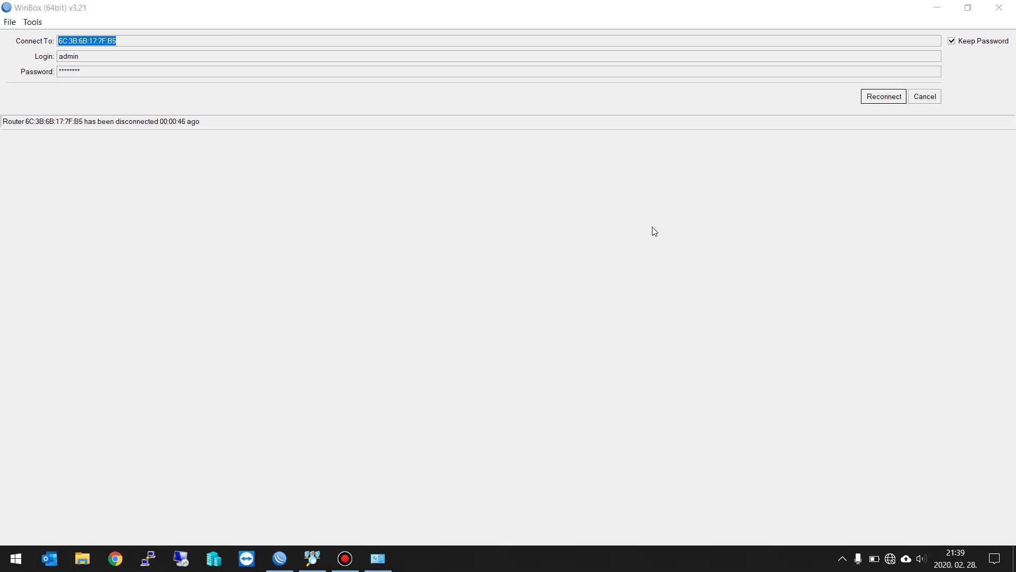
pyautogui.click(895, 96)
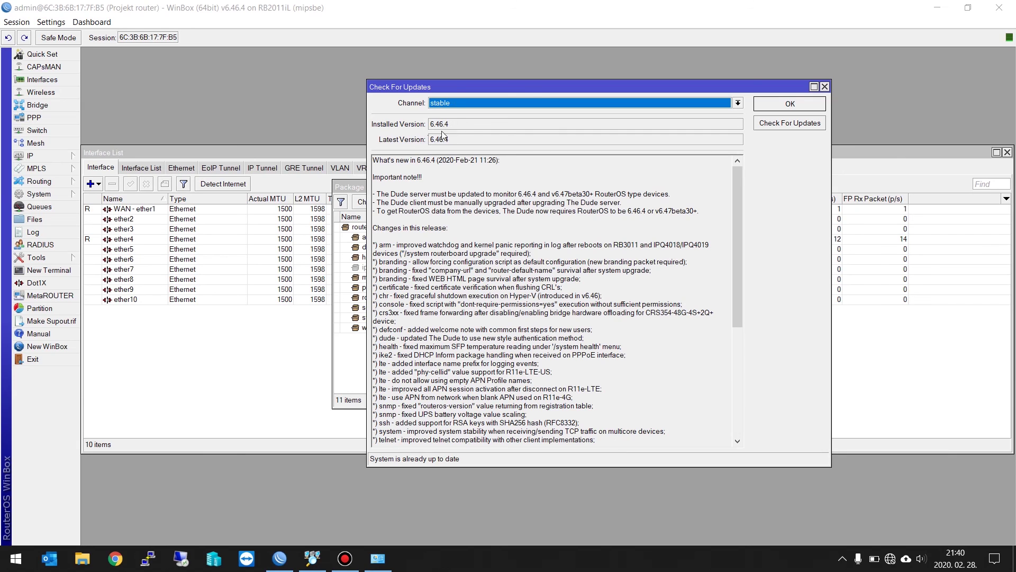
pyautogui.click(823, 86)
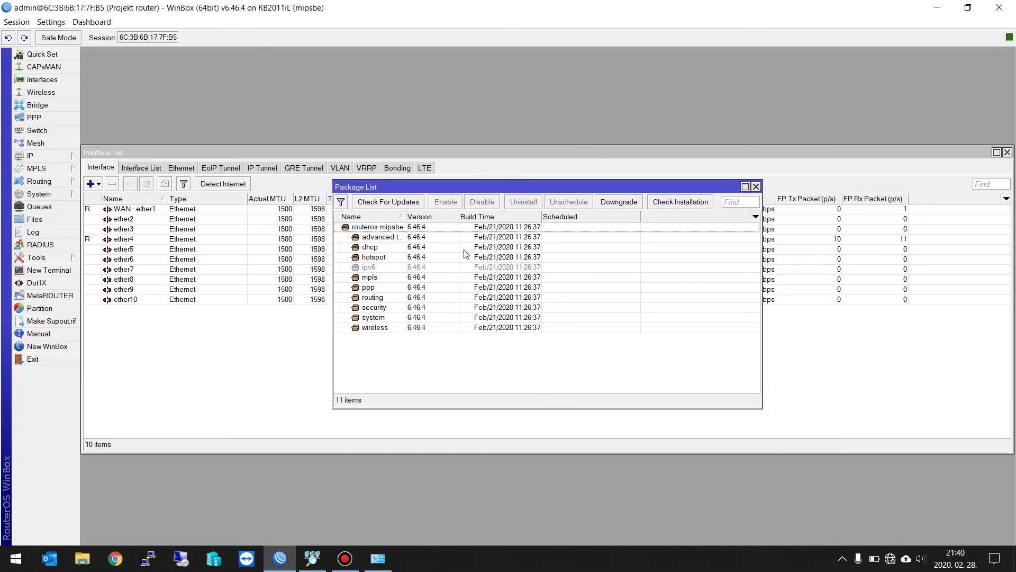
# Step: Schedule the wireless package for disabling and close the package list
pyautogui.click(383, 288)
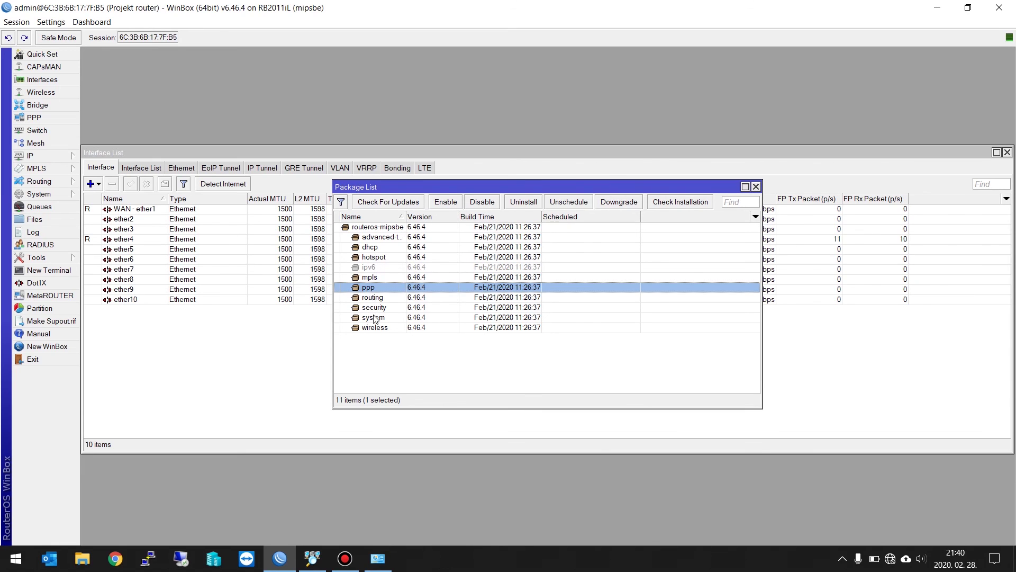
pyautogui.click(382, 330)
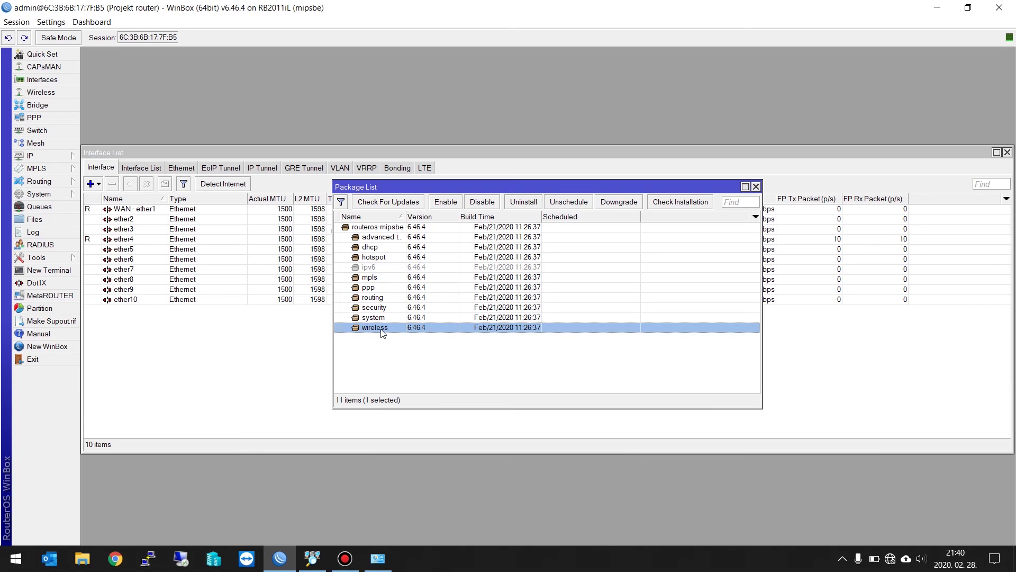
pyautogui.click(482, 203)
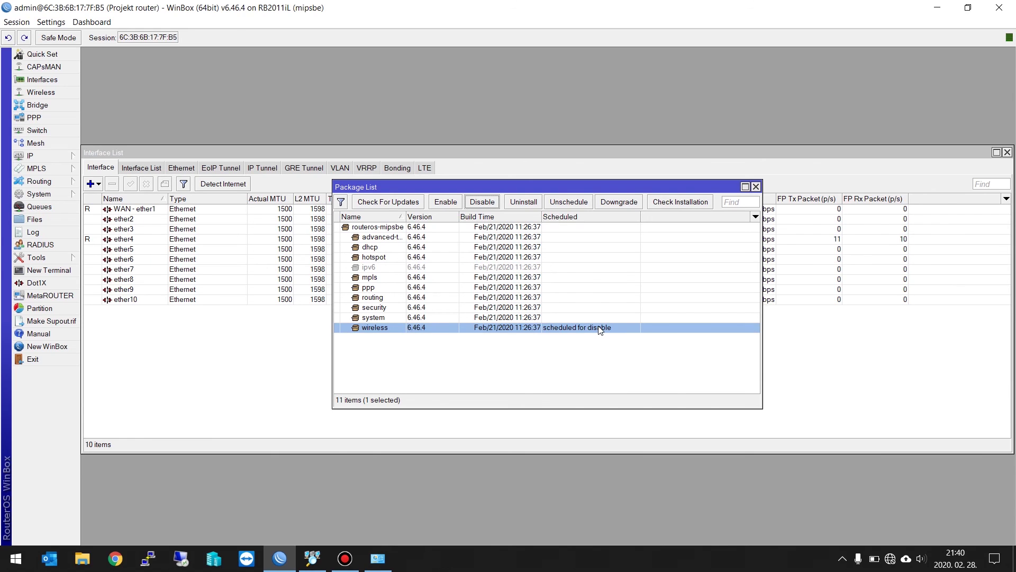
pyautogui.click(755, 186)
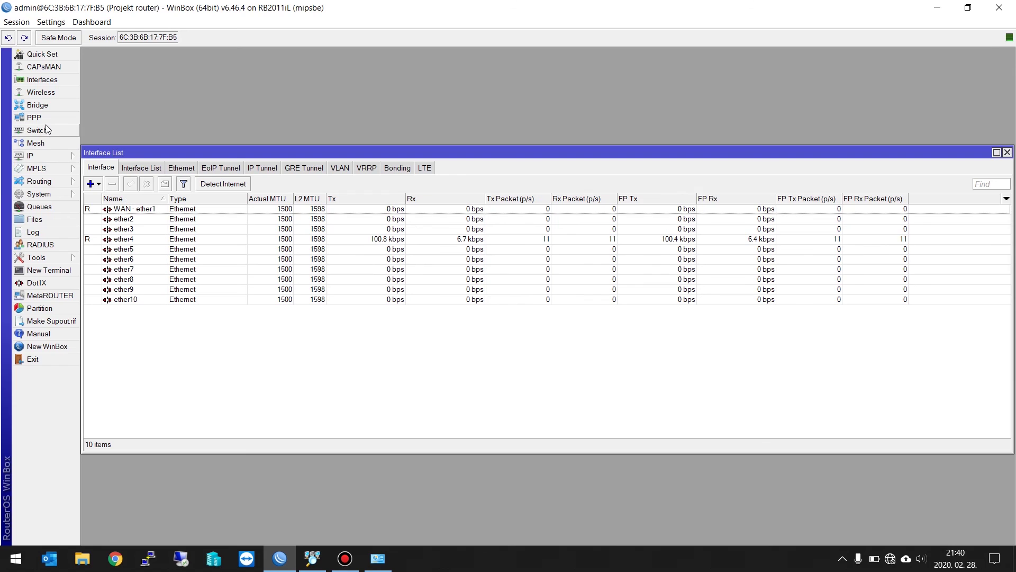
# Step: Create a bridge interface named LAN - bridge1 with the default settings
pyautogui.click(39, 105)
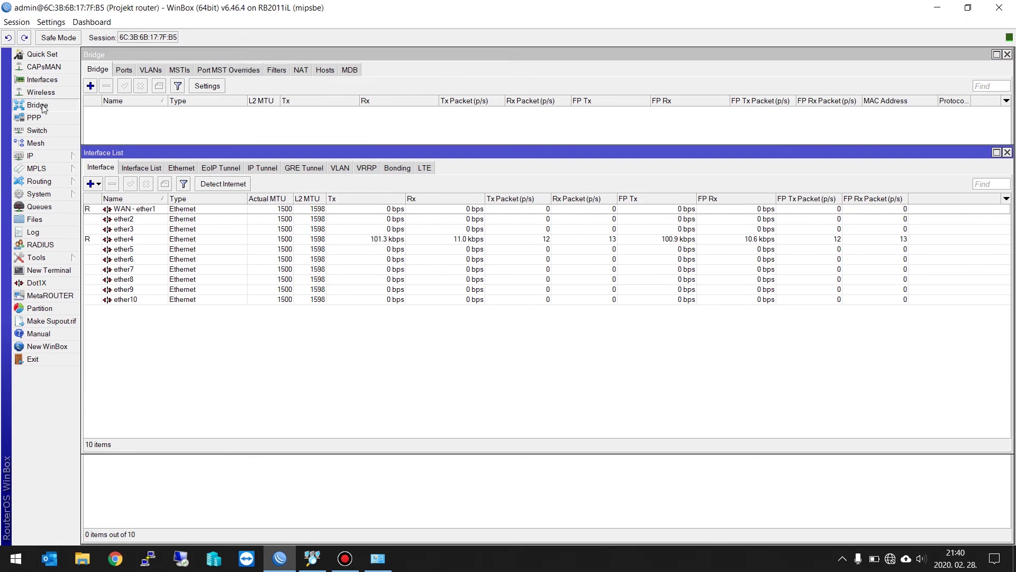
pyautogui.click(90, 86)
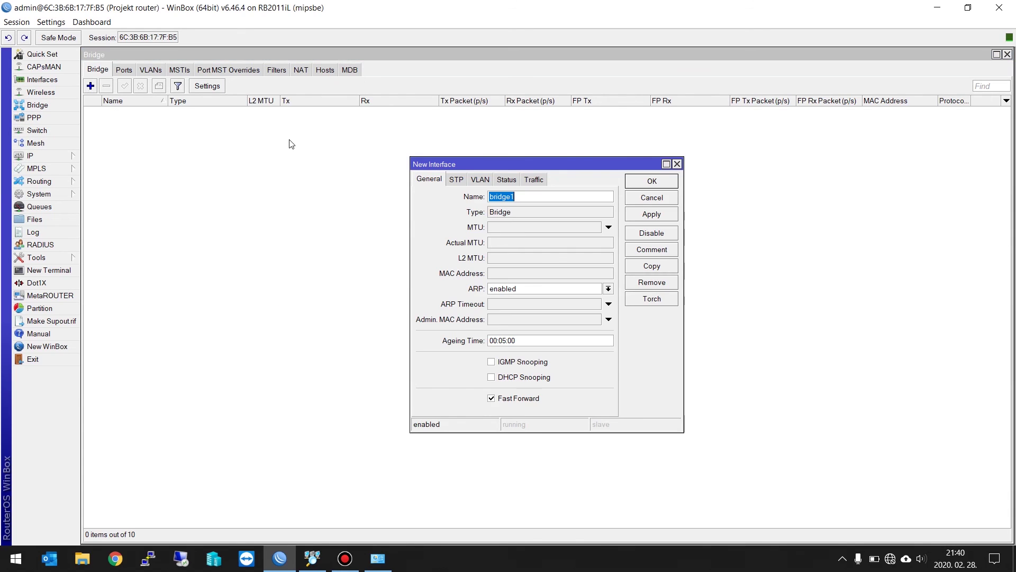
pyautogui.click(490, 196)
pyautogui.write('LAN -')
pyautogui.click(654, 216)
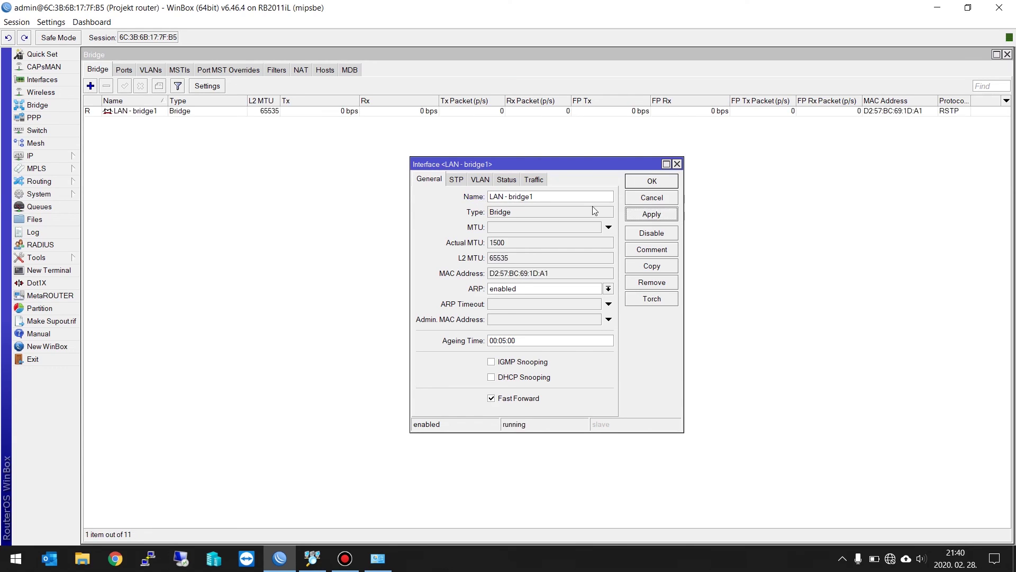
pyautogui.click(651, 181)
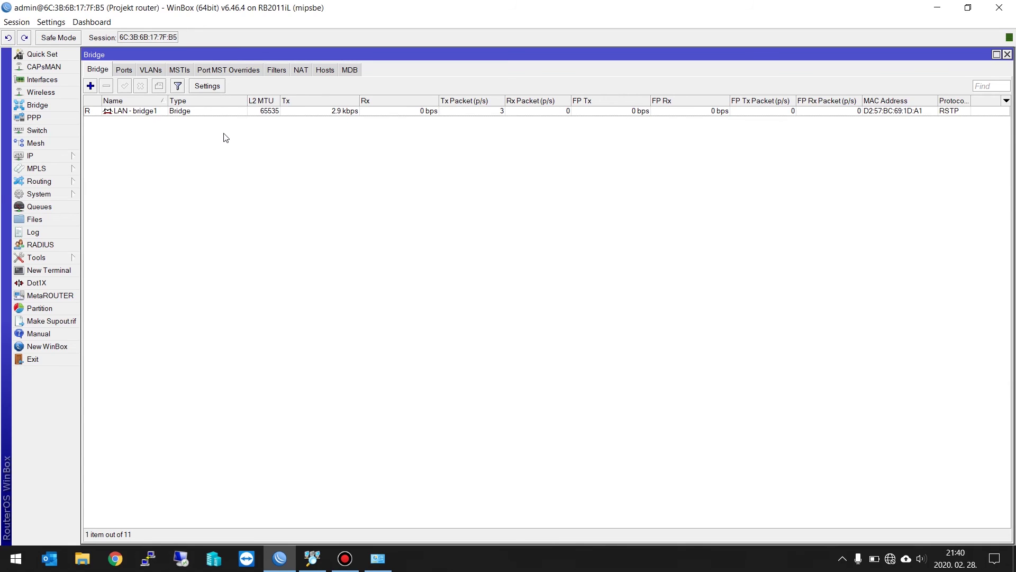
# Step: Add ether4 as a port of LAN - bridge1 with hardware offload enabled
pyautogui.click(125, 70)
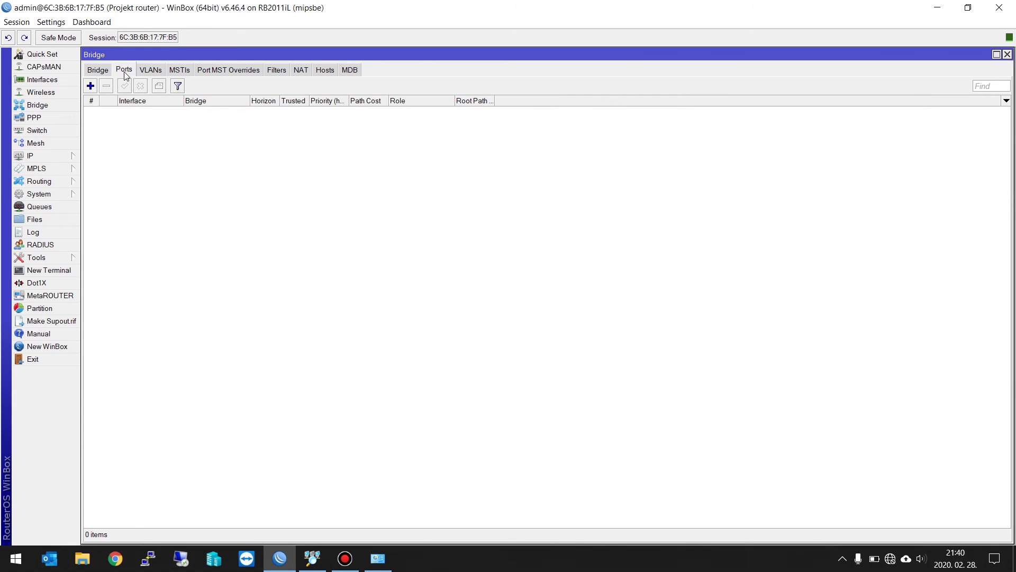
pyautogui.click(92, 86)
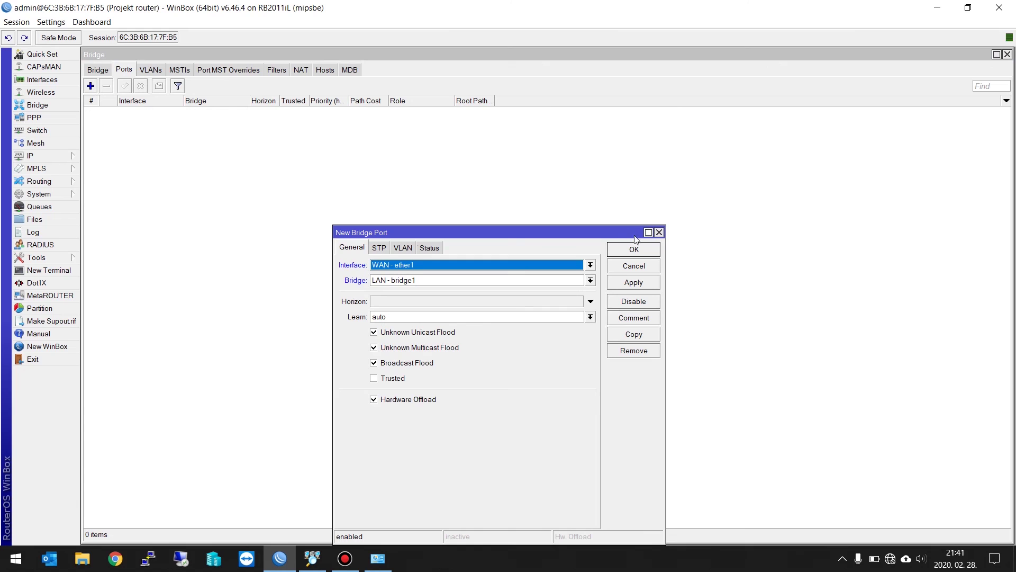
pyautogui.moveTo(414, 235); pyautogui.dragTo(414, 126)
pyautogui.click(381, 157)
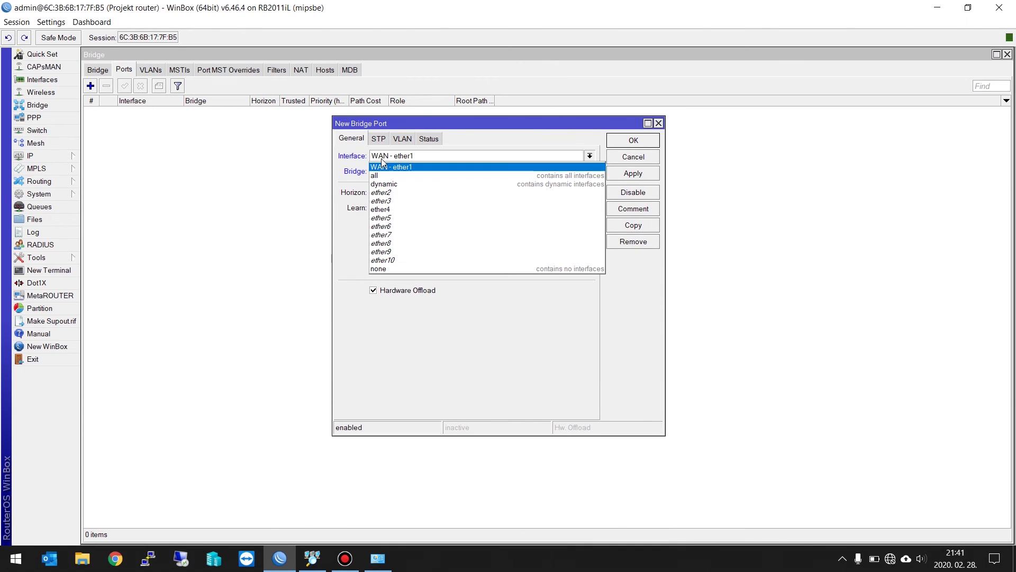
pyautogui.click(400, 210)
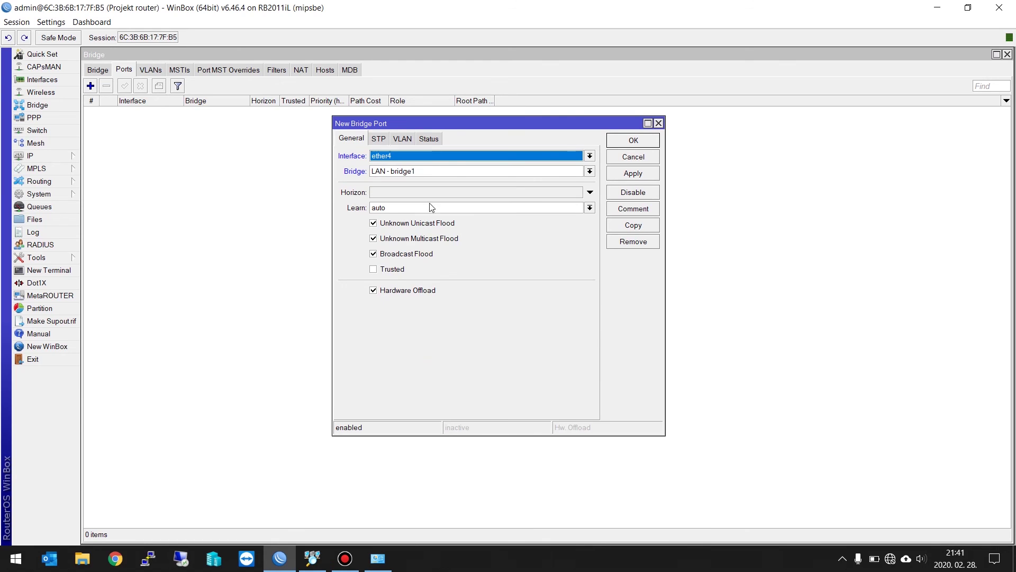
pyautogui.click(621, 178)
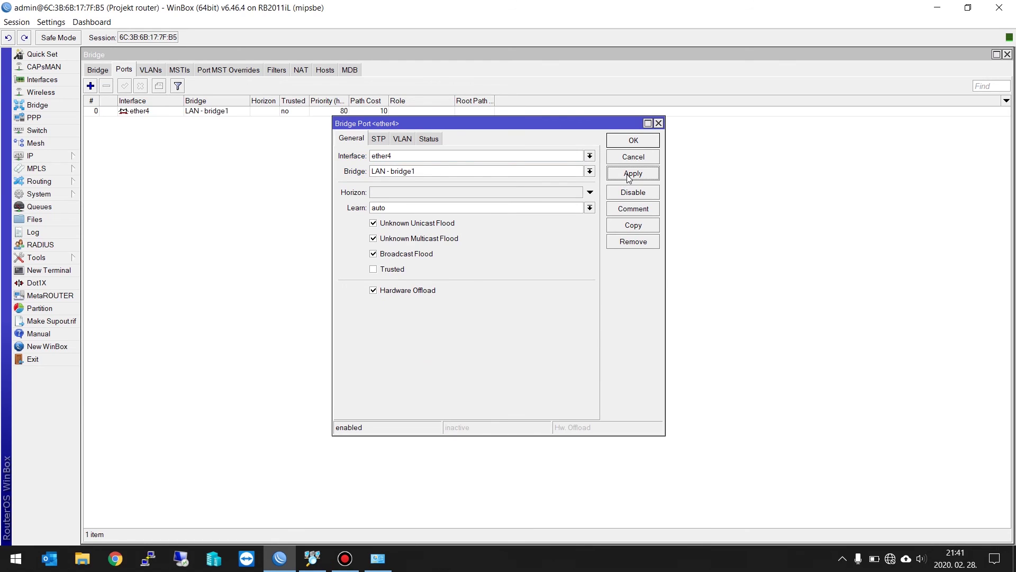
# Step: Try to copy the ether4 bridge port entry for another interface, and reconnect to the router
pyautogui.click(626, 227)
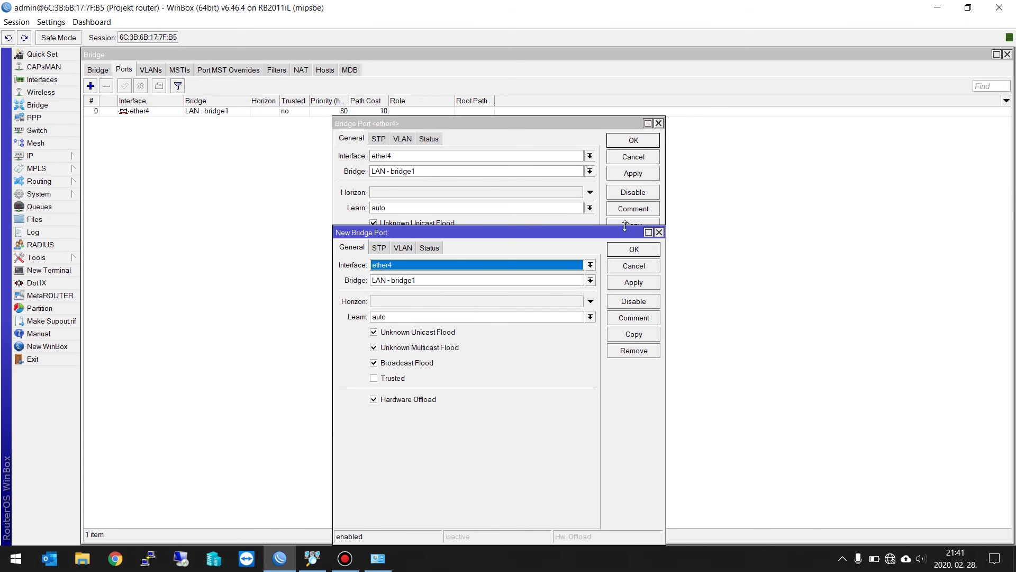
pyautogui.click(403, 266)
pyautogui.click(403, 269)
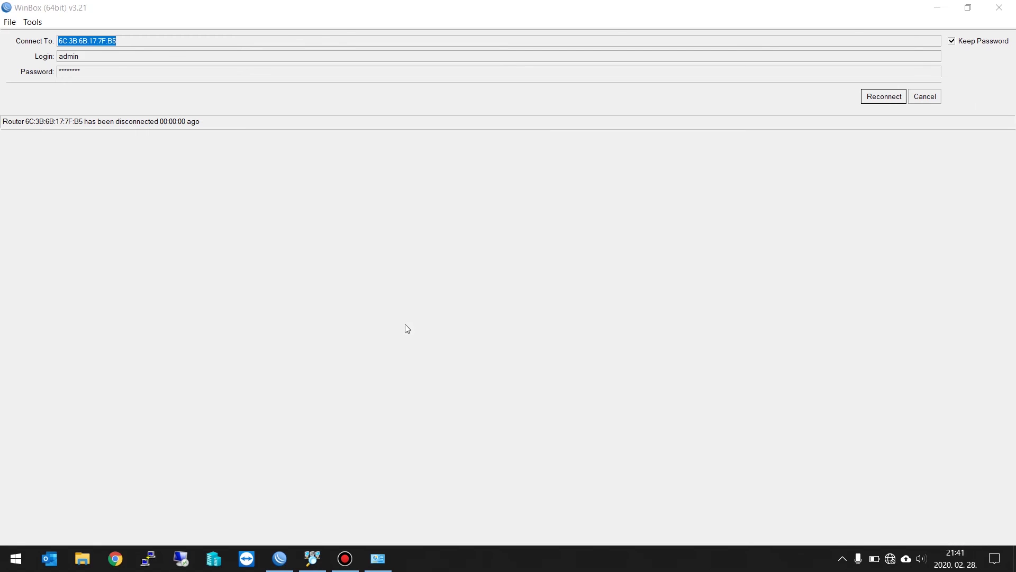
pyautogui.click(883, 97)
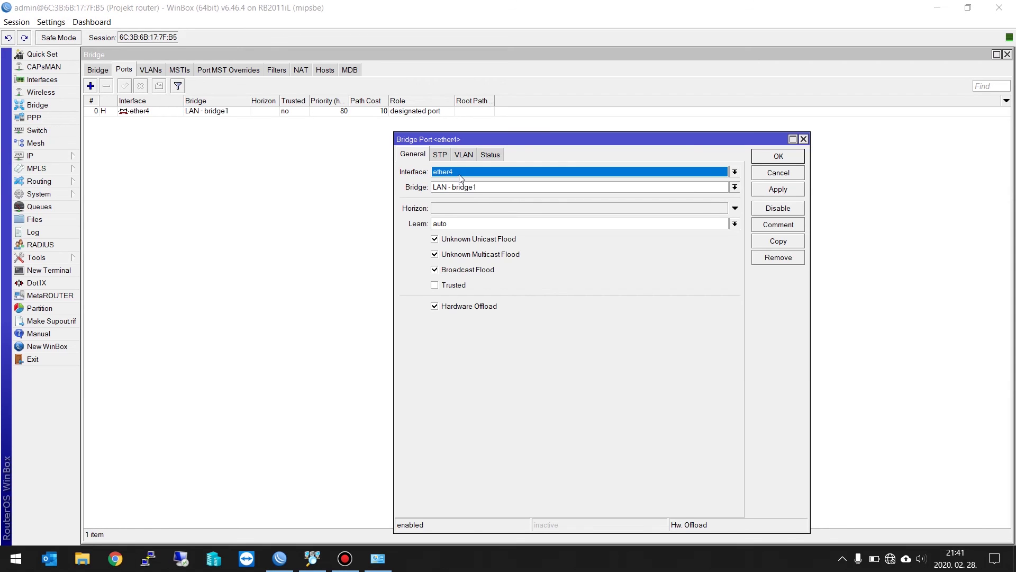
# Step: Copy the ether4 bridge port entry, then close the surplus copy and the original entry
pyautogui.click(462, 175)
pyautogui.click(461, 176)
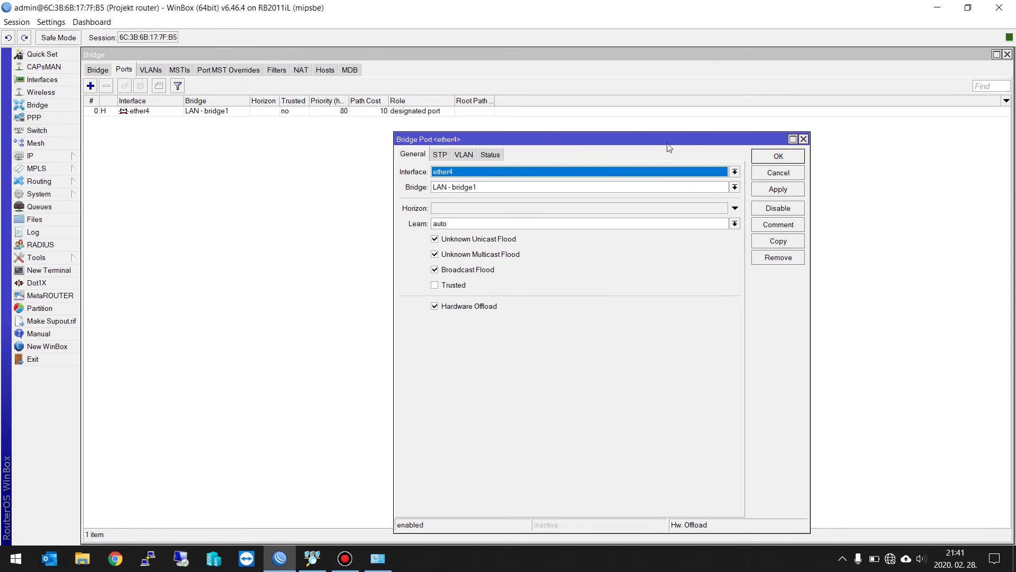
pyautogui.click(772, 241)
pyautogui.click(770, 244)
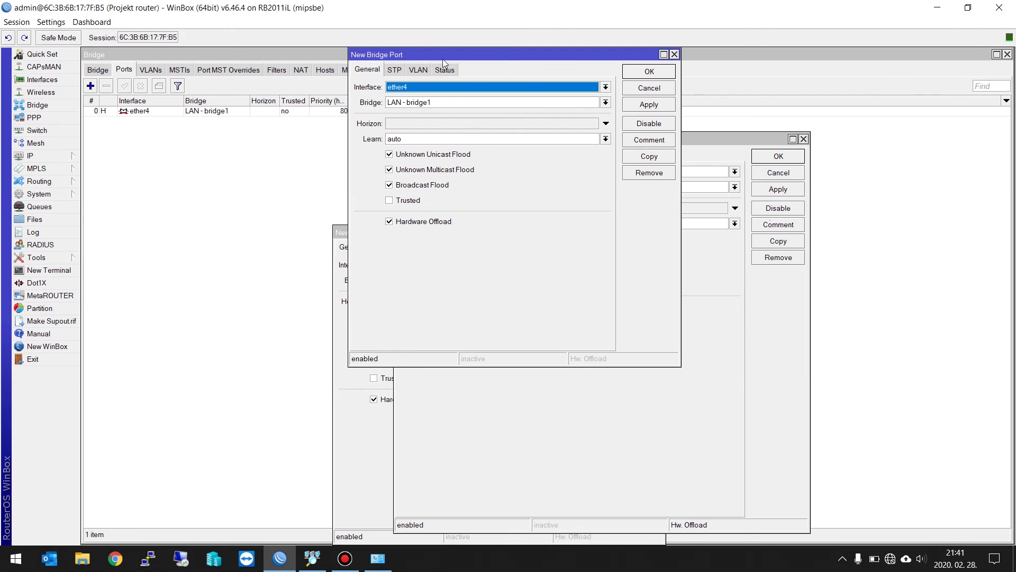
pyautogui.click(674, 54)
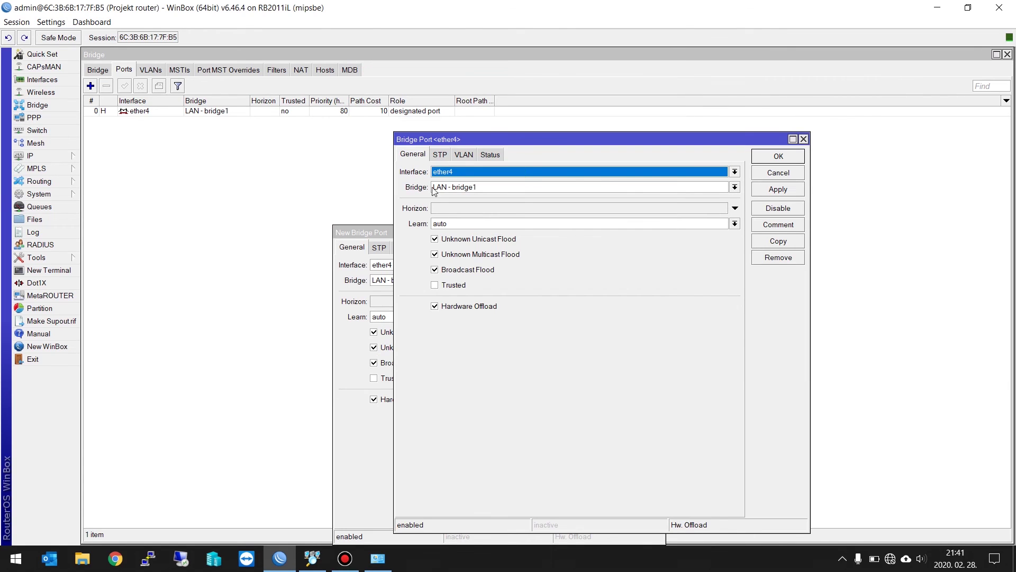
pyautogui.click(803, 138)
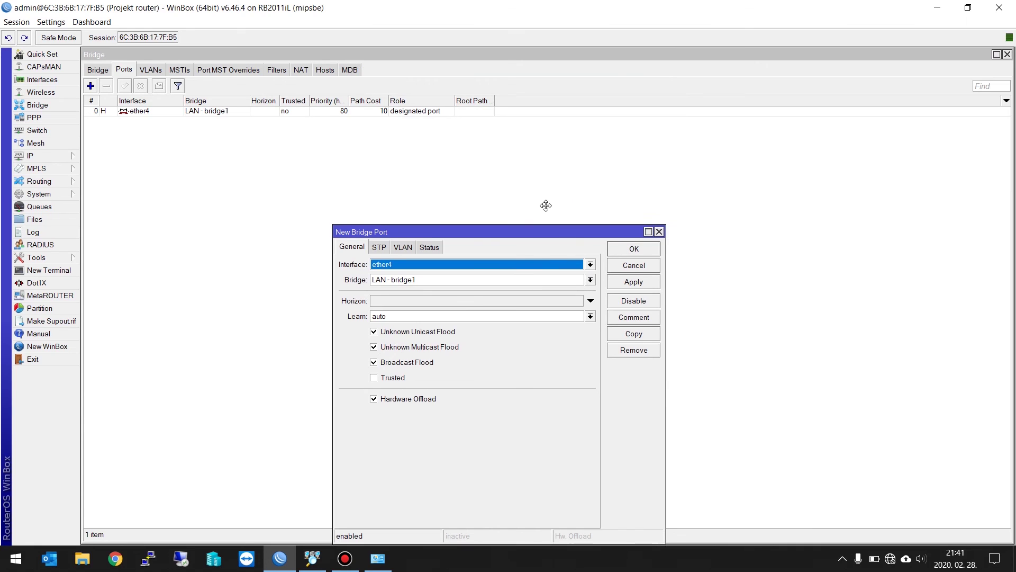
# Step: Add ether5 as a port of LAN - bridge1 with hardware offload from another copy, and discard the leftover ether4 copy
pyautogui.moveTo(537, 236); pyautogui.dragTo(571, 168)
pyautogui.click(673, 267)
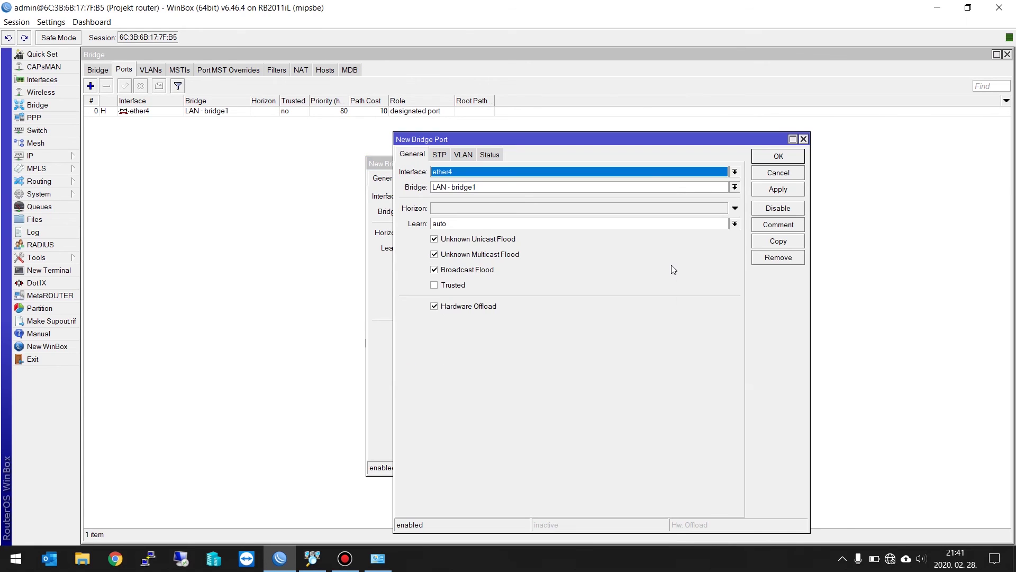
pyautogui.click(452, 172)
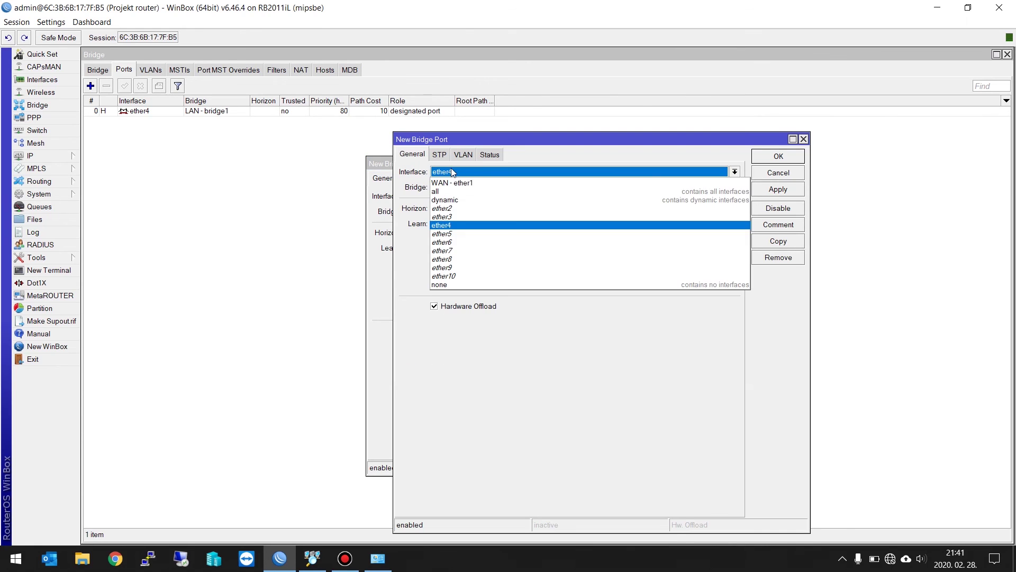
pyautogui.click(461, 233)
pyautogui.click(766, 190)
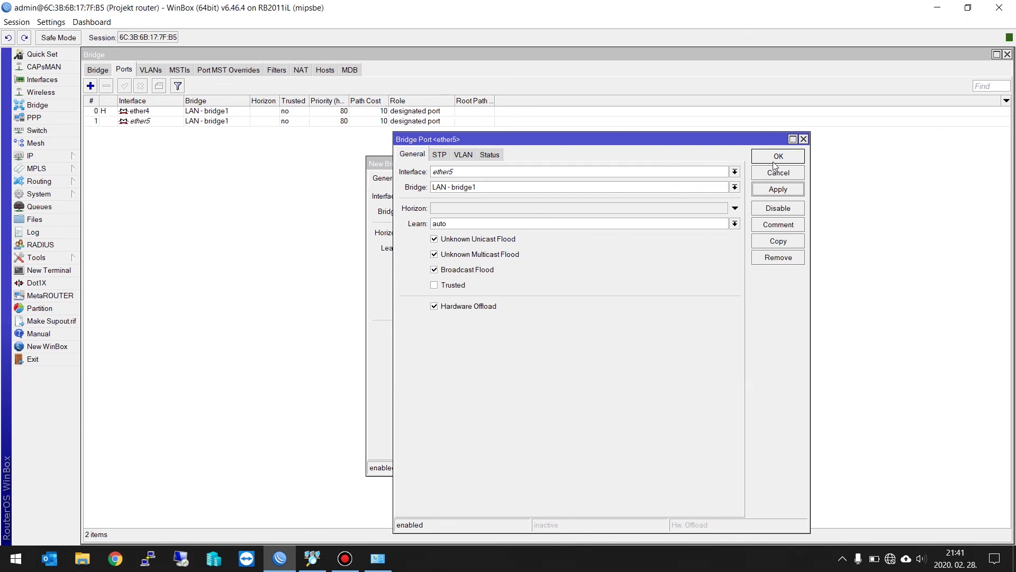
pyautogui.click(775, 160)
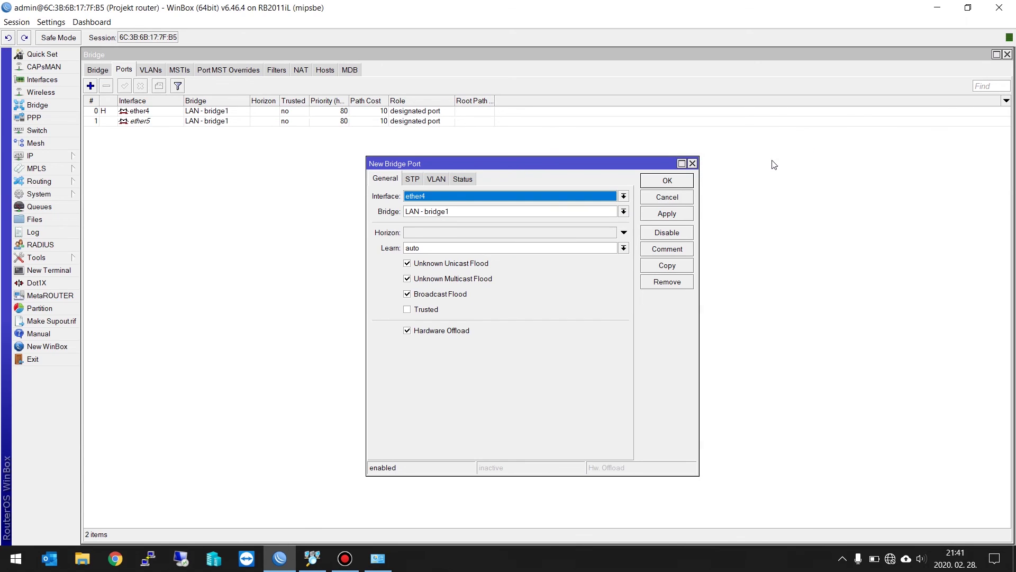
pyautogui.click(666, 183)
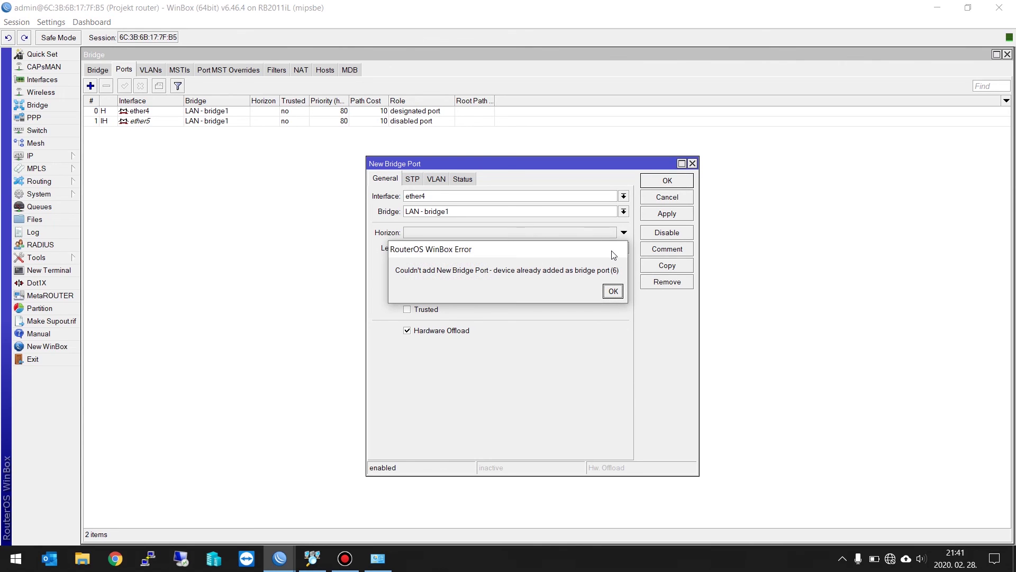
pyautogui.click(613, 291)
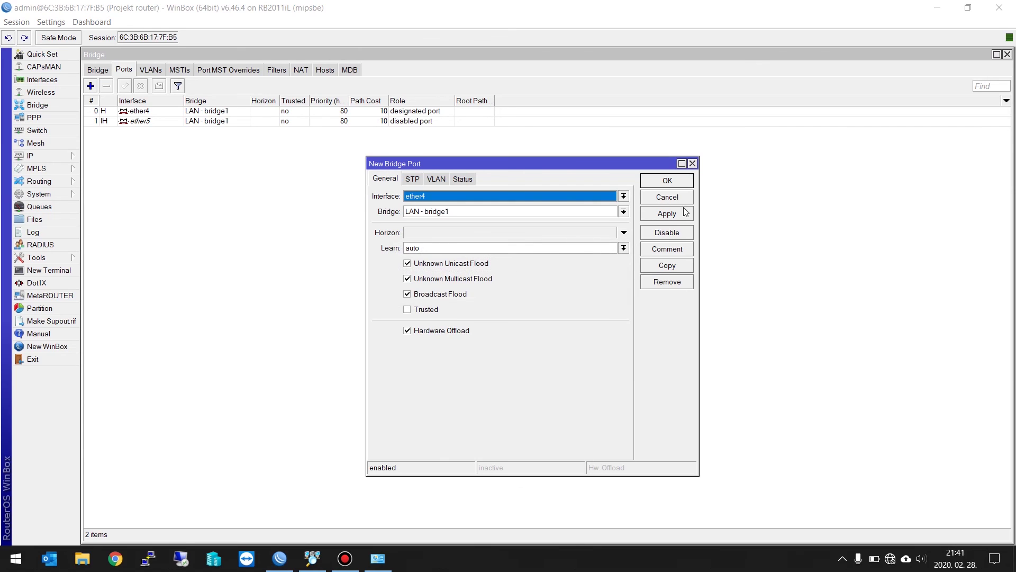
pyautogui.click(692, 164)
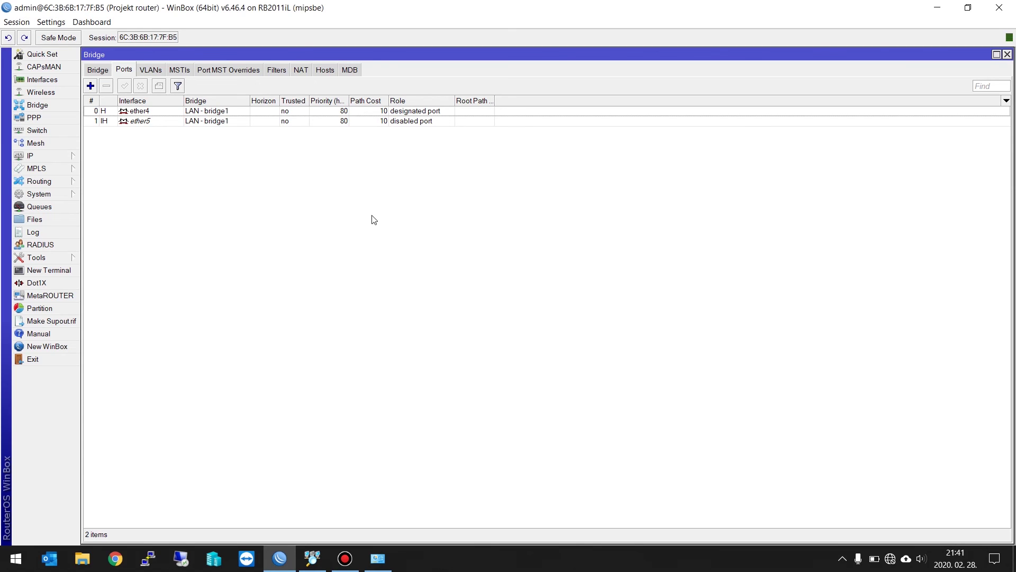
pyautogui.click(146, 123)
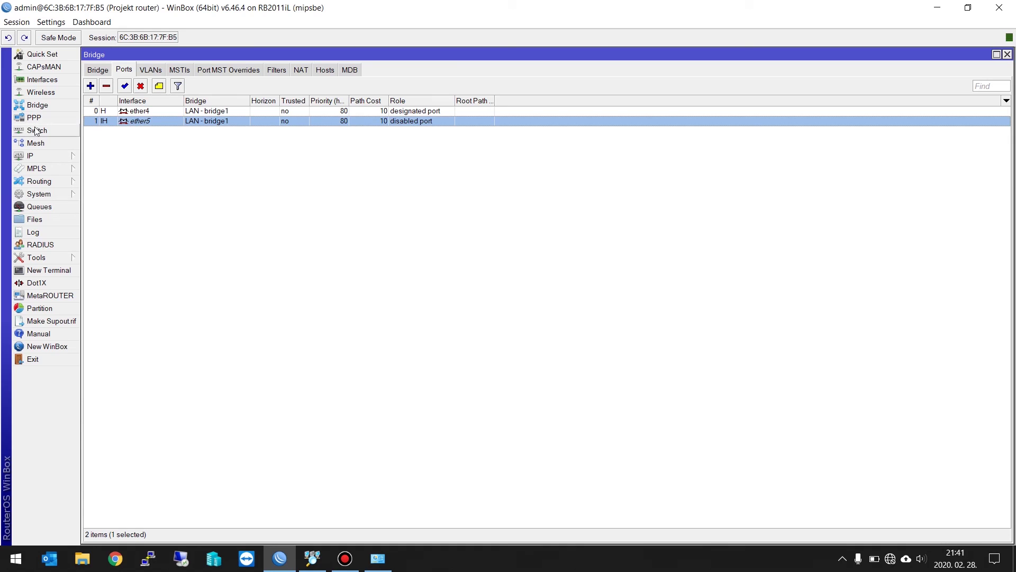
# Step: Add the IP address 192.168.20.254/24 to the LAN - bridge1 interface and close the address list
pyautogui.click(46, 156)
pyautogui.click(120, 182)
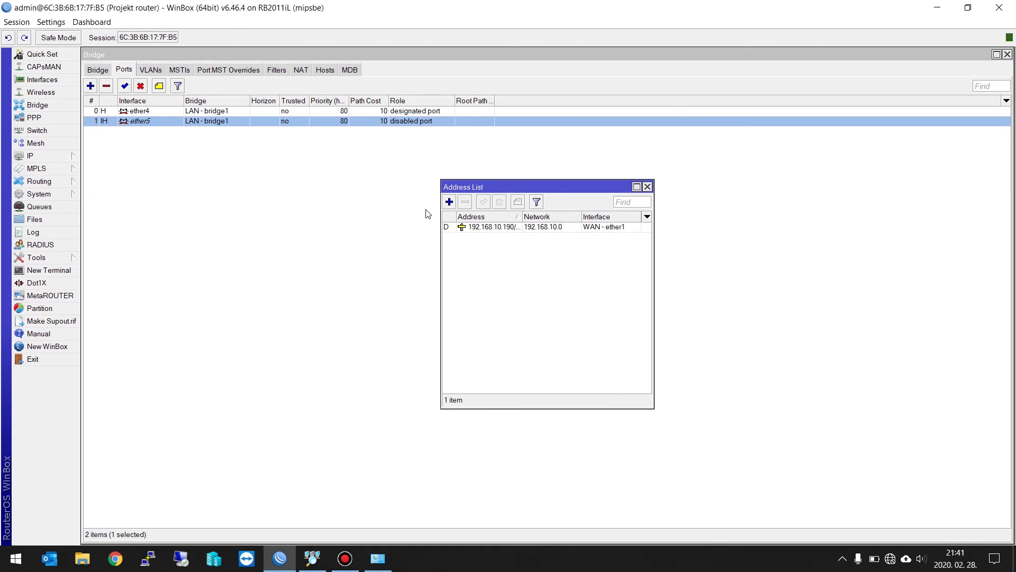
pyautogui.click(449, 201)
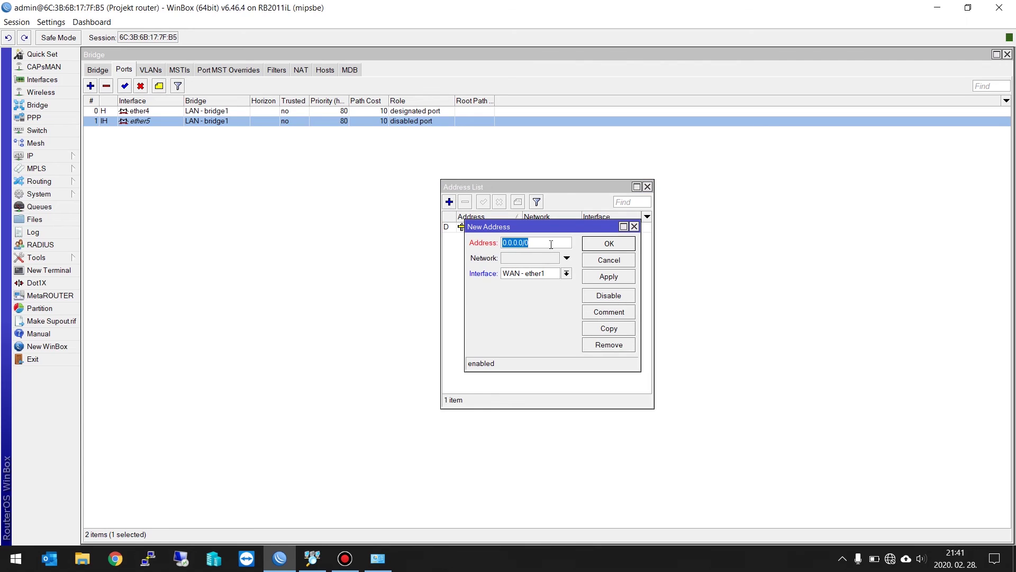
pyautogui.write('192.168.20.254')
pyautogui.click(553, 259)
pyautogui.click(554, 242)
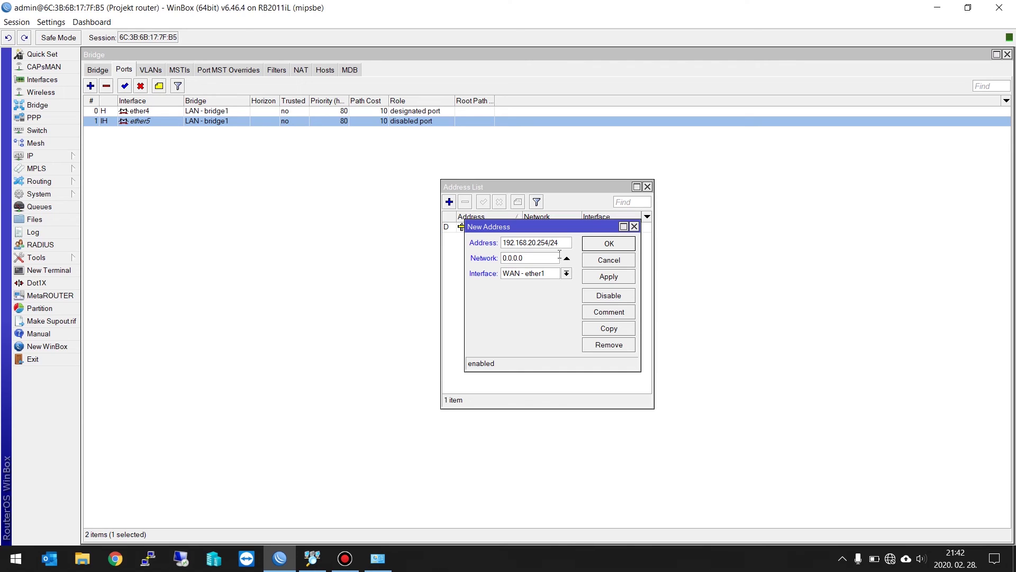
pyautogui.click(566, 258)
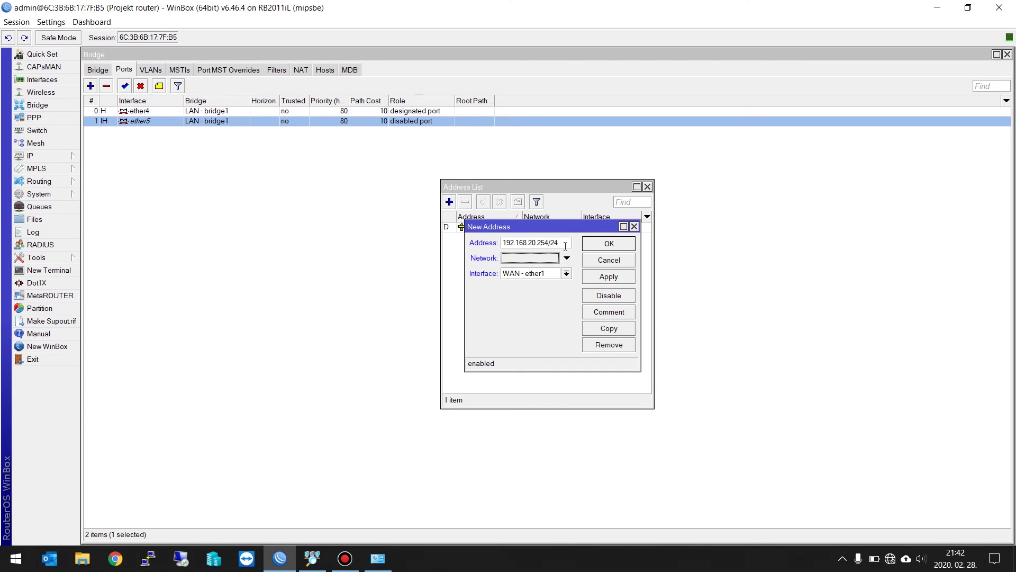
pyautogui.click(547, 273)
pyautogui.click(546, 286)
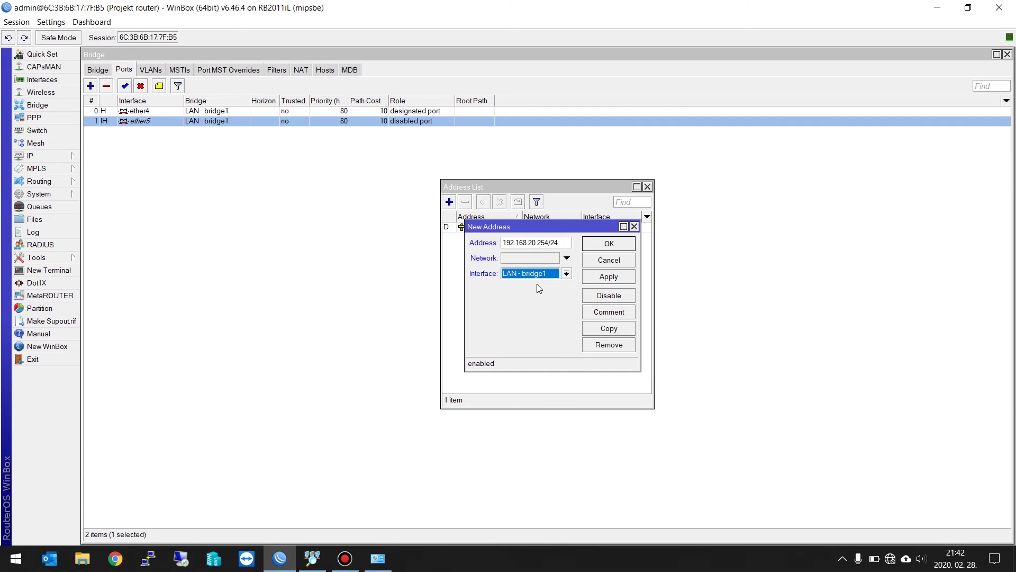
pyautogui.click(612, 277)
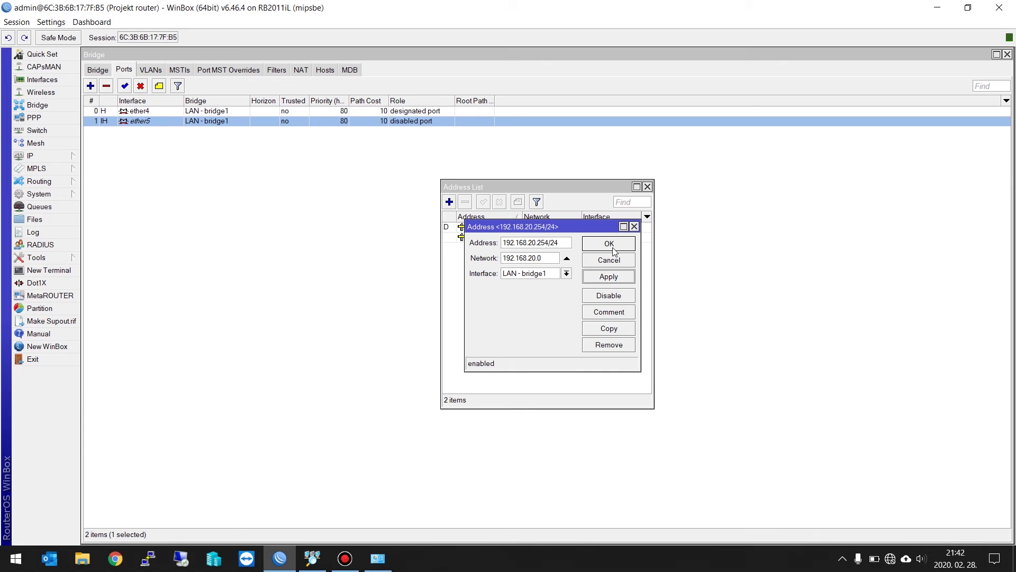
pyautogui.click(613, 248)
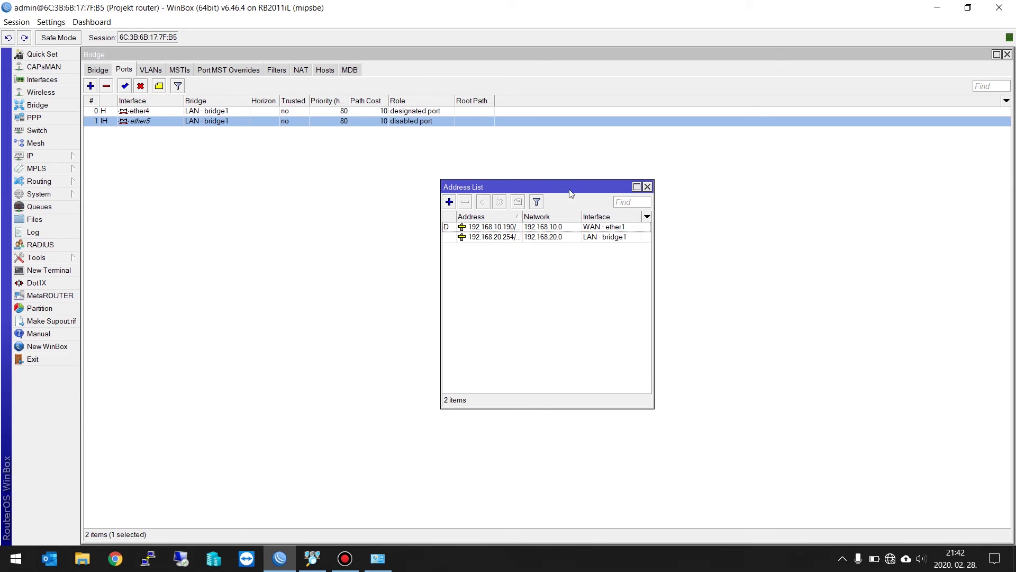
pyautogui.click(648, 187)
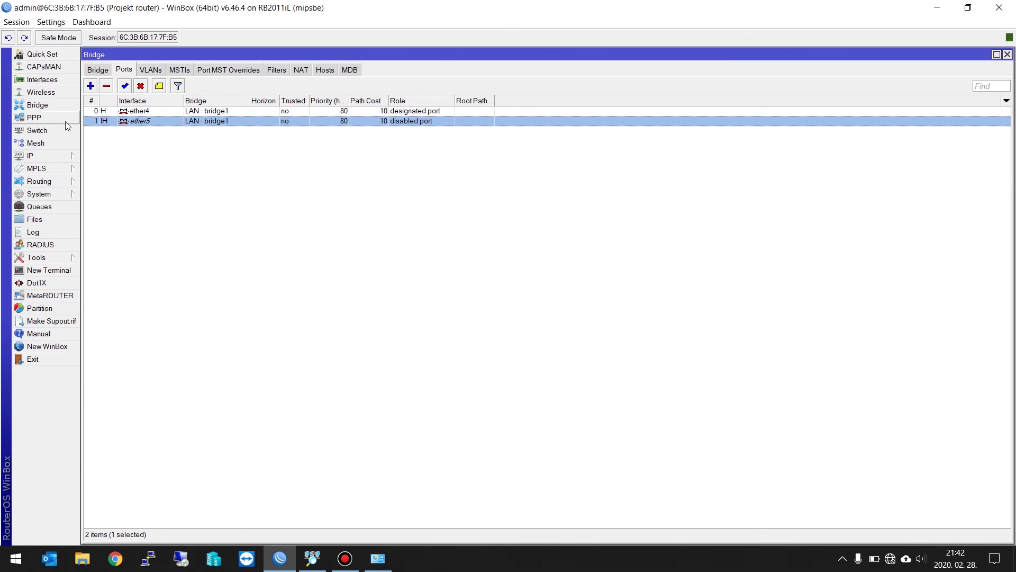
# Step: Start DHCP server setup on LAN - bridge1 with network 192.168.20.0/24, gateway 192.168.20.254 and pool 192.168.20.1-192.168.20.253
pyautogui.click(45, 156)
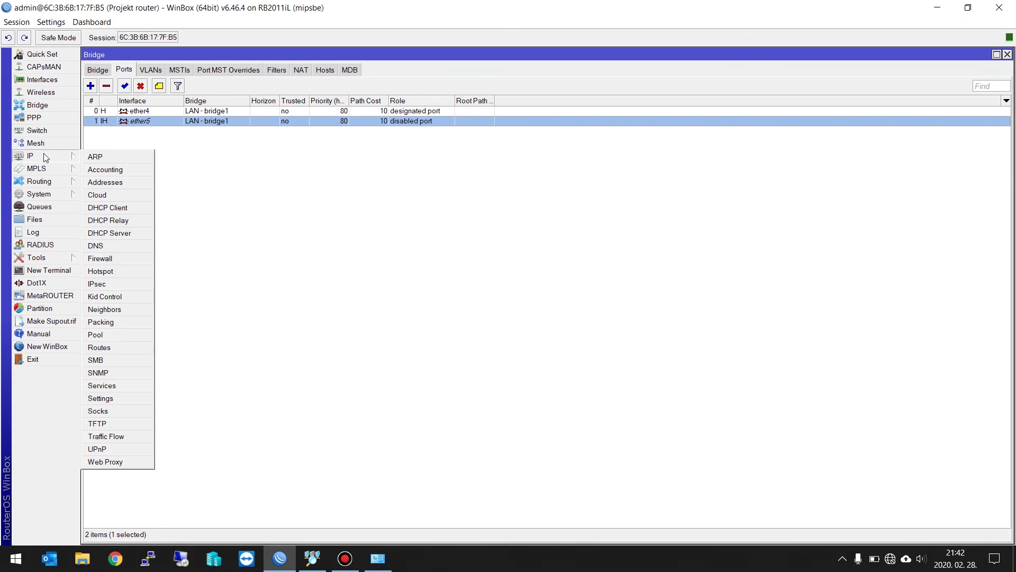
pyautogui.click(127, 235)
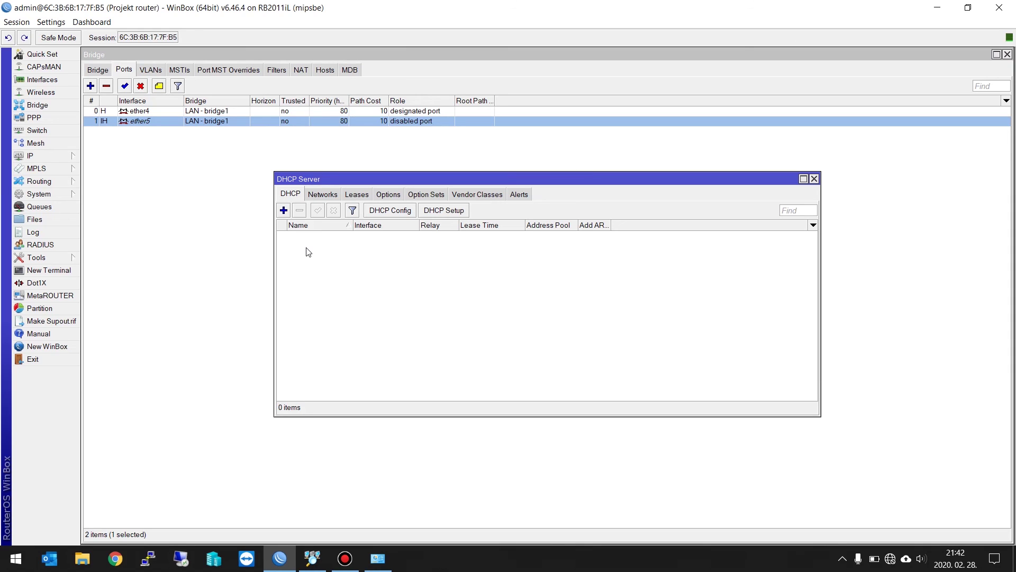
pyautogui.click(437, 211)
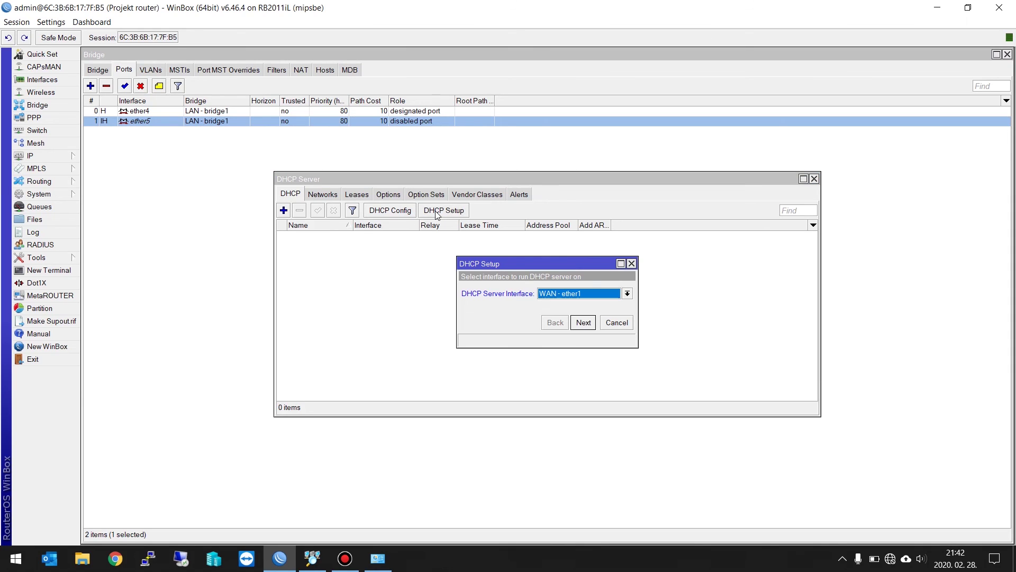
pyautogui.click(585, 295)
pyautogui.click(586, 305)
pyautogui.click(583, 322)
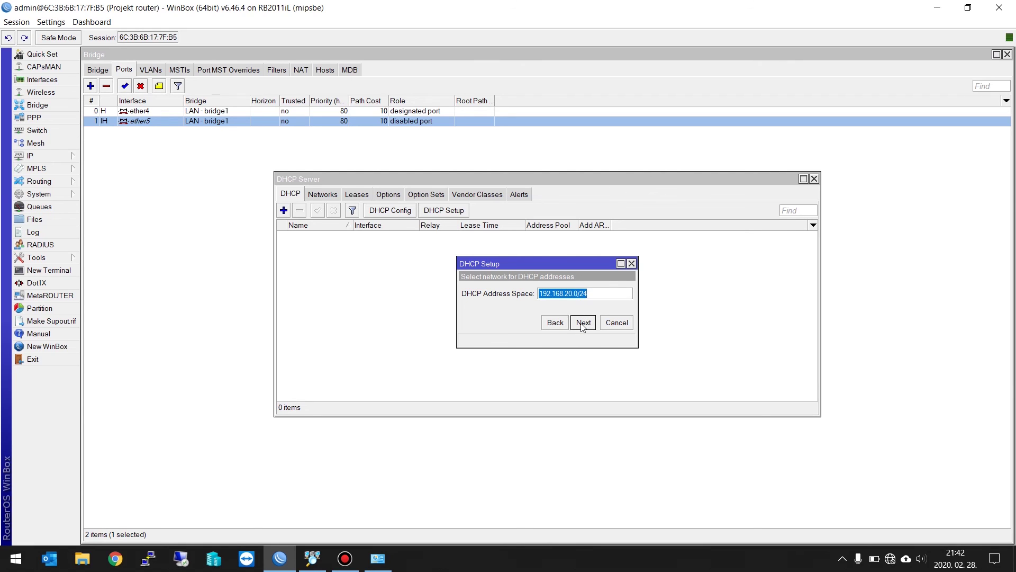
pyautogui.click(582, 322)
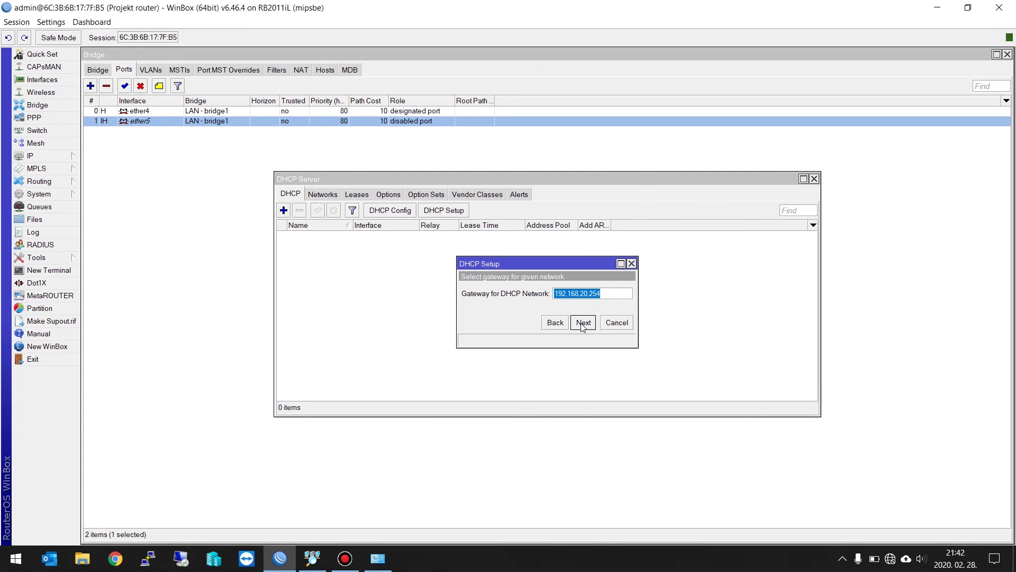
pyautogui.click(582, 322)
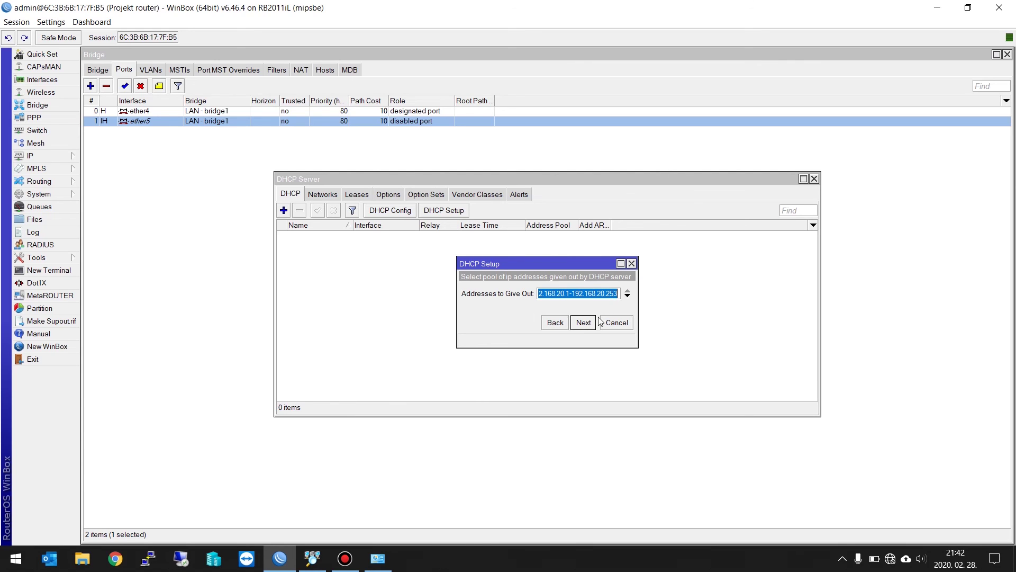
pyautogui.click(584, 324)
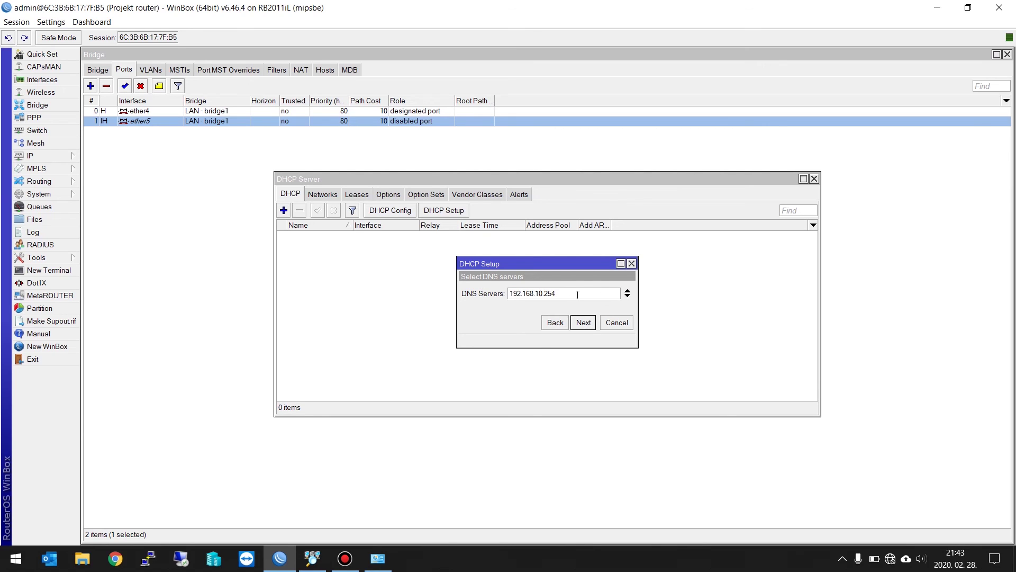
# Step: Add 8.8.8.8 as a second DNS server, set the lease time to 2d 00:10:00 and complete the DHCP setup
pyautogui.click(627, 295)
pyautogui.write('8.8.8.8')
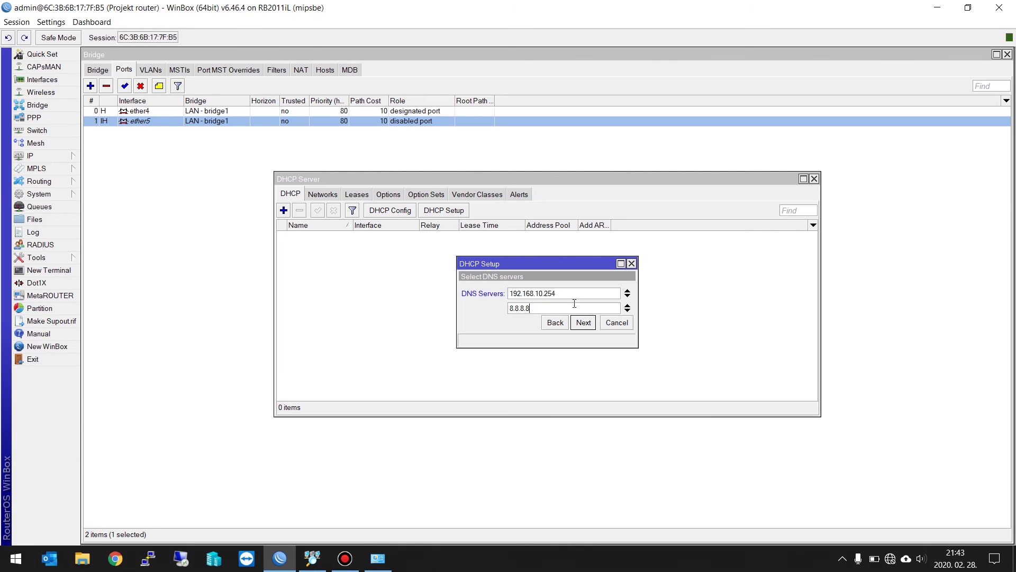
pyautogui.click(583, 323)
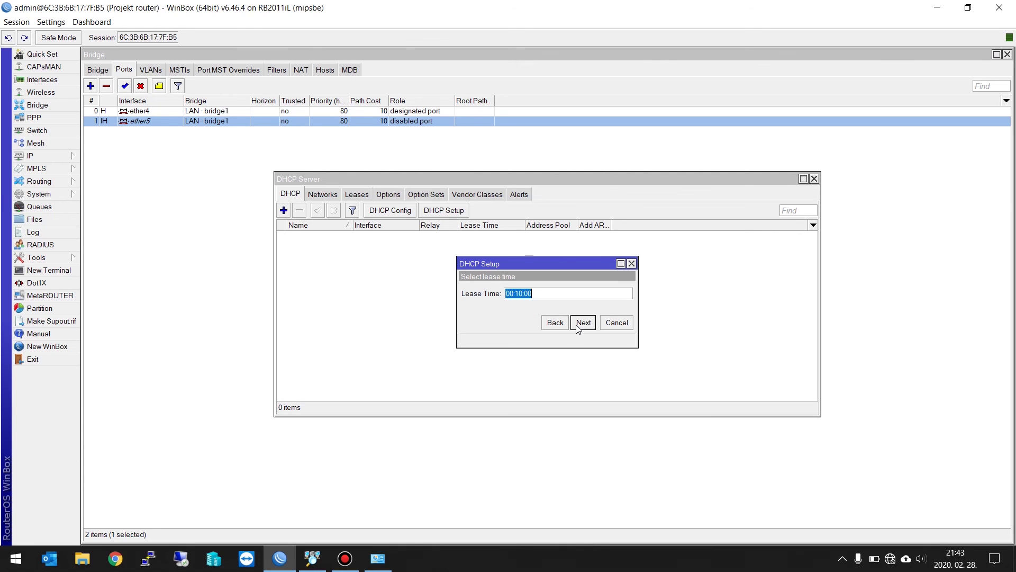
pyautogui.click(507, 294)
pyautogui.write('2d')
pyautogui.click(584, 323)
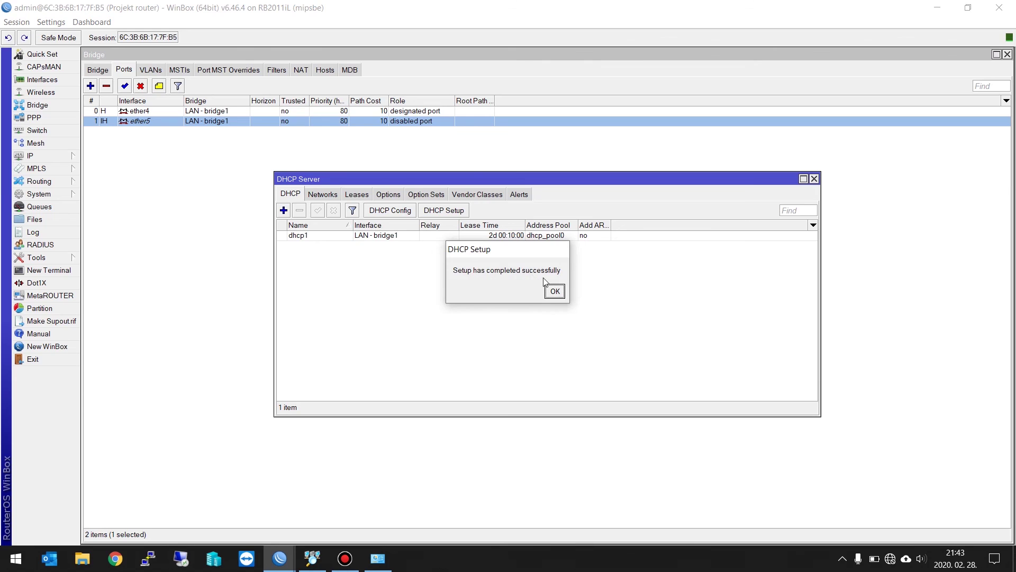
pyautogui.click(554, 291)
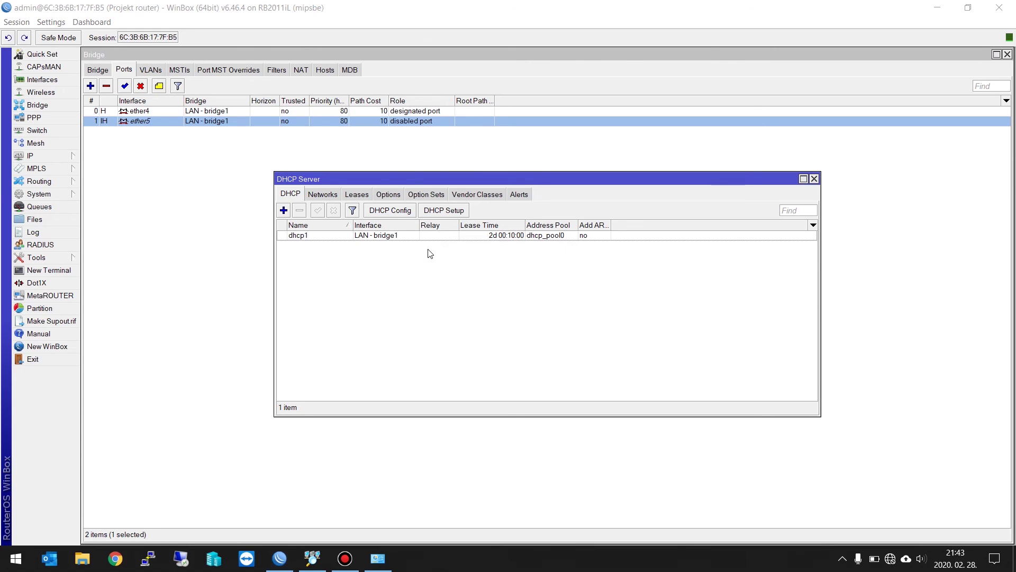
pyautogui.click(375, 239)
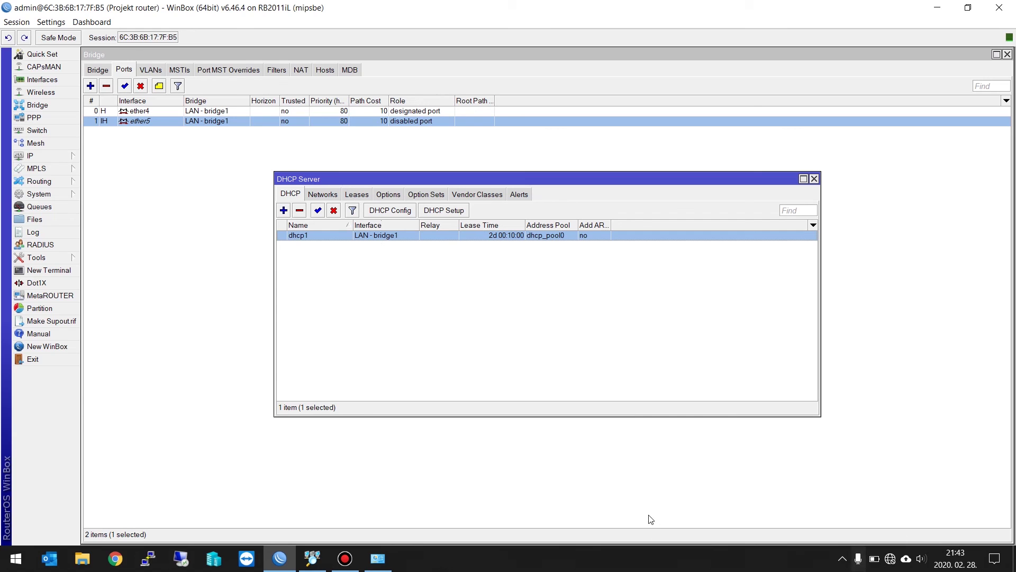
# Step: Switch to the Windows network connections window and disable the Ethernet adapter
pyautogui.click(377, 559)
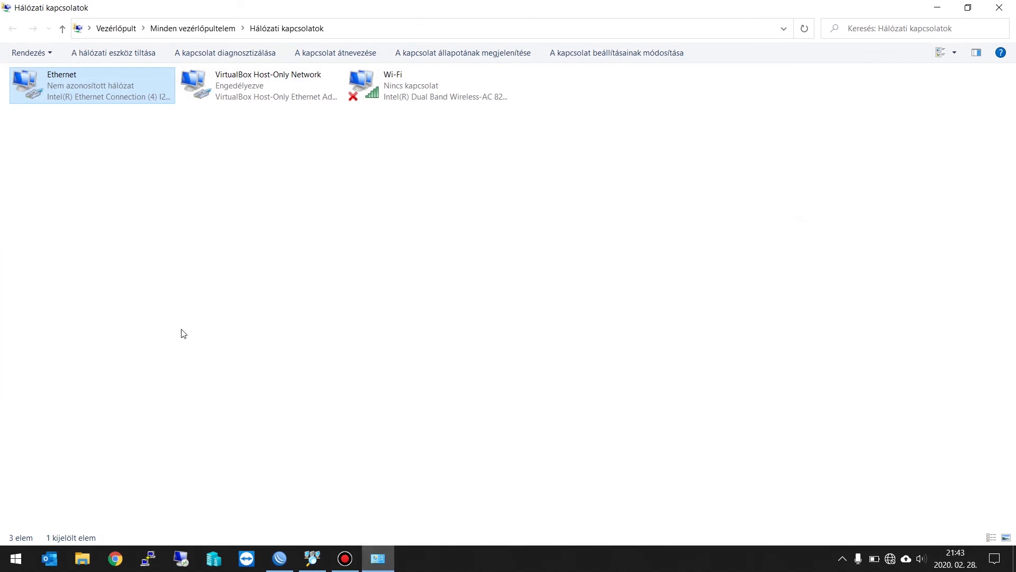
pyautogui.rightClick(53, 90)
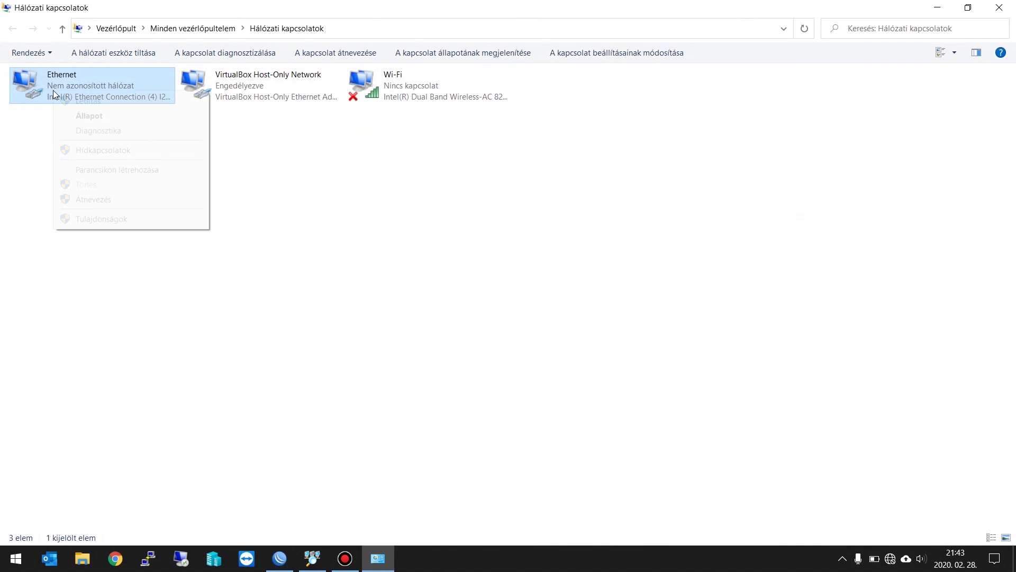
pyautogui.click(85, 105)
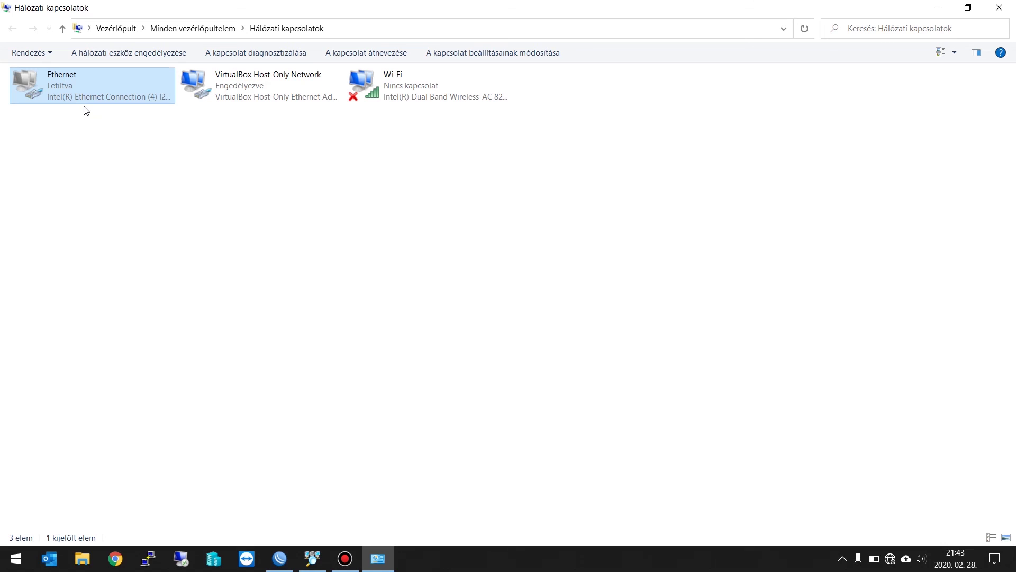
# Step: Enable the Ethernet adapter again and open its network connection details
pyautogui.rightClick(68, 96)
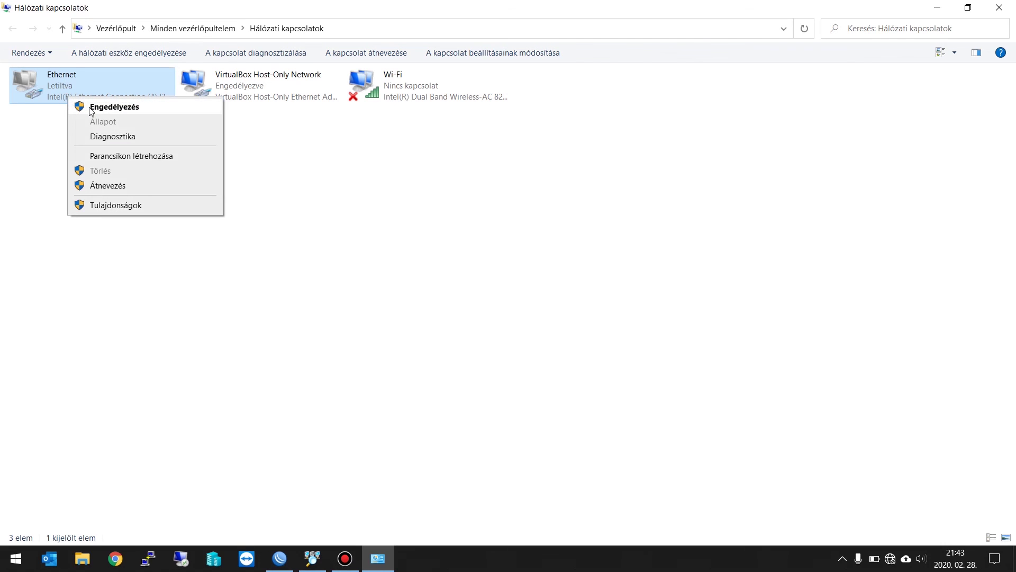
pyautogui.click(91, 107)
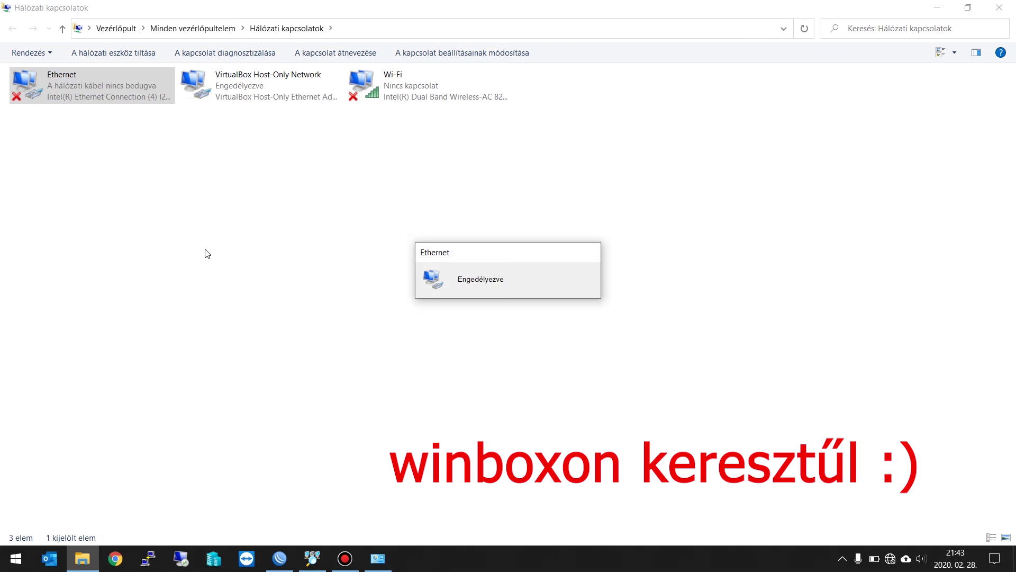
pyautogui.doubleClick(78, 99)
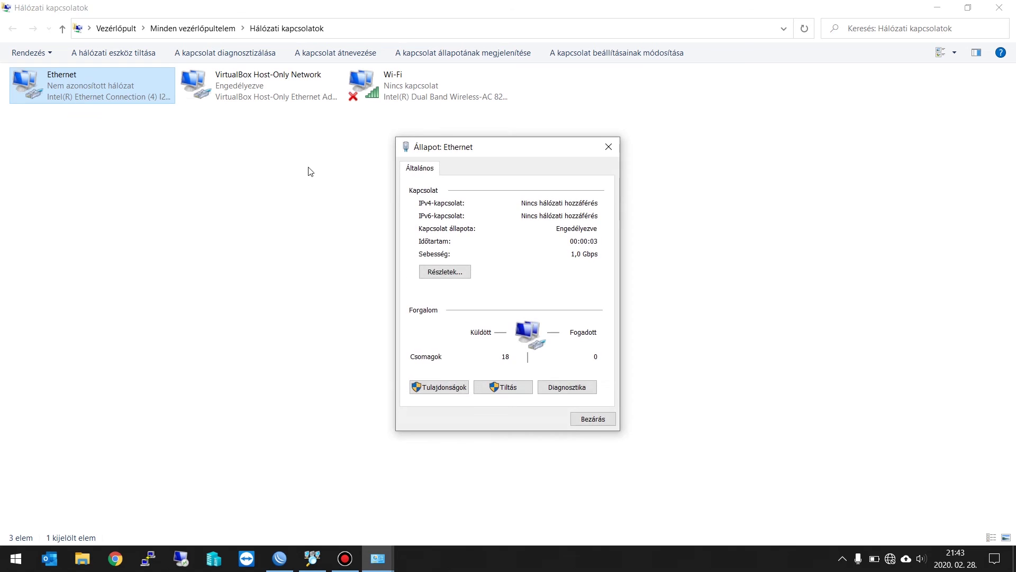
pyautogui.click(455, 277)
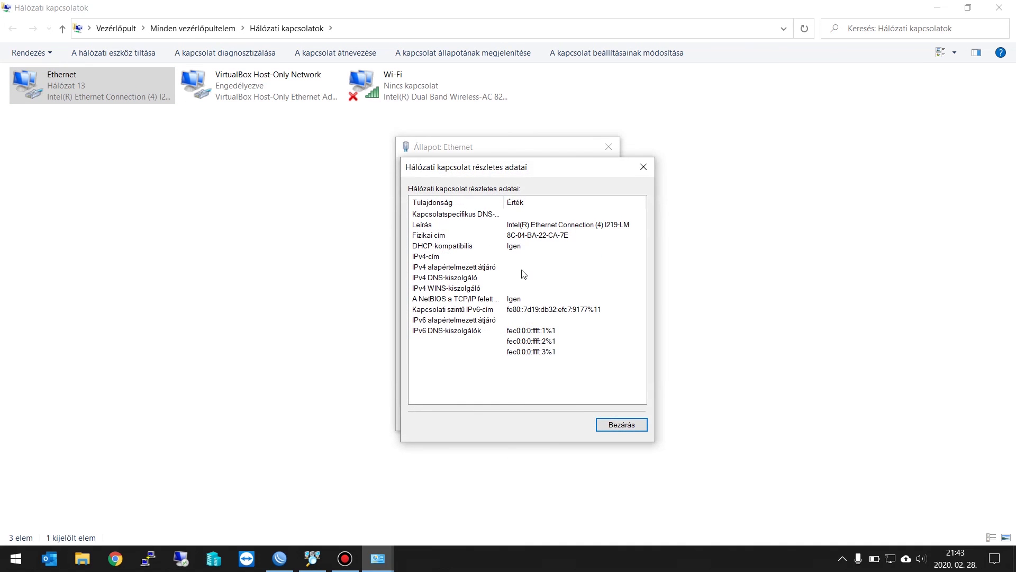
# Step: Reopen the Ethernet connection details, examine the lease dates and DNS servers, and close the details and status windows
pyautogui.click(645, 166)
pyautogui.click(454, 276)
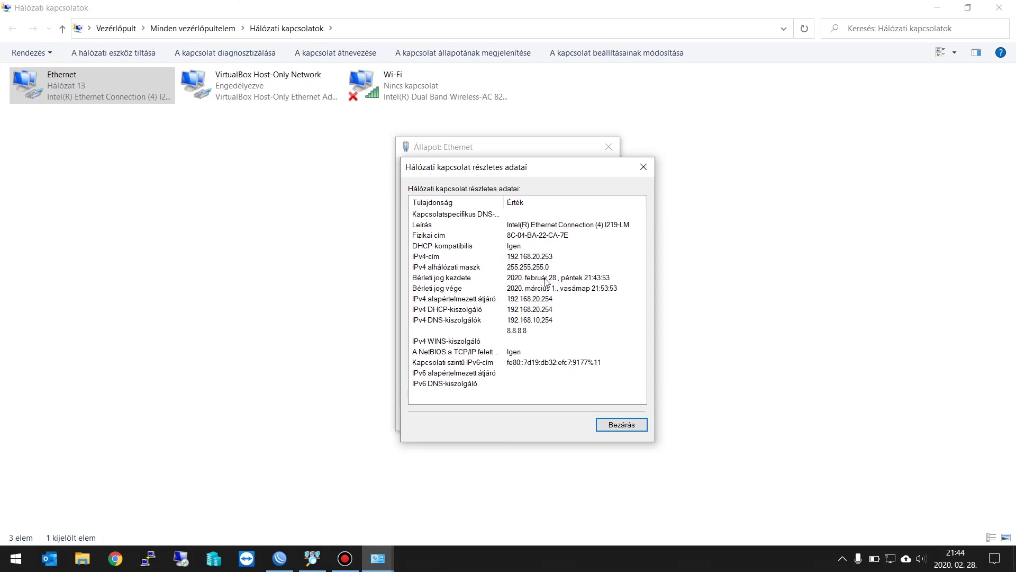
pyautogui.click(516, 283)
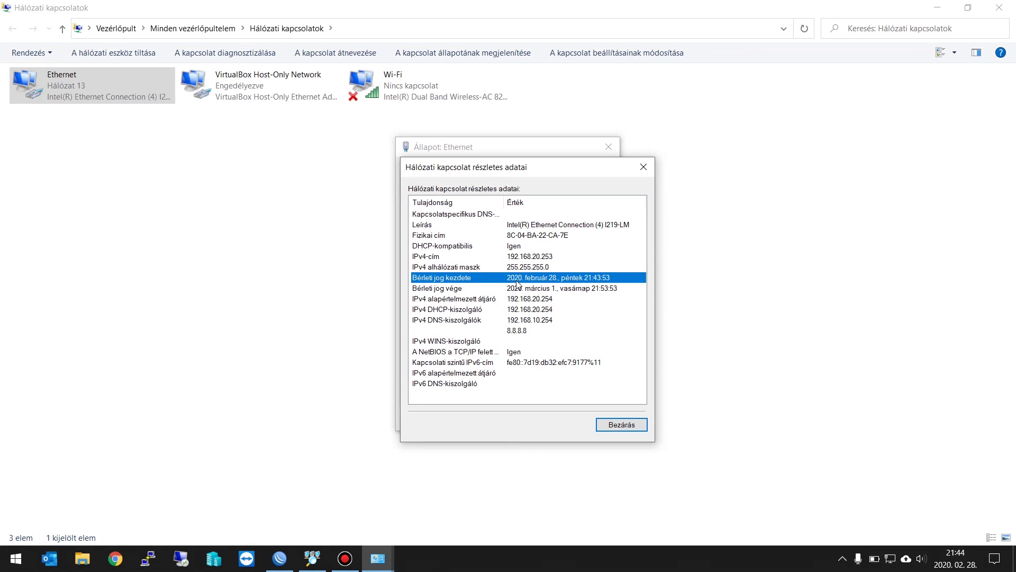
pyautogui.click(526, 290)
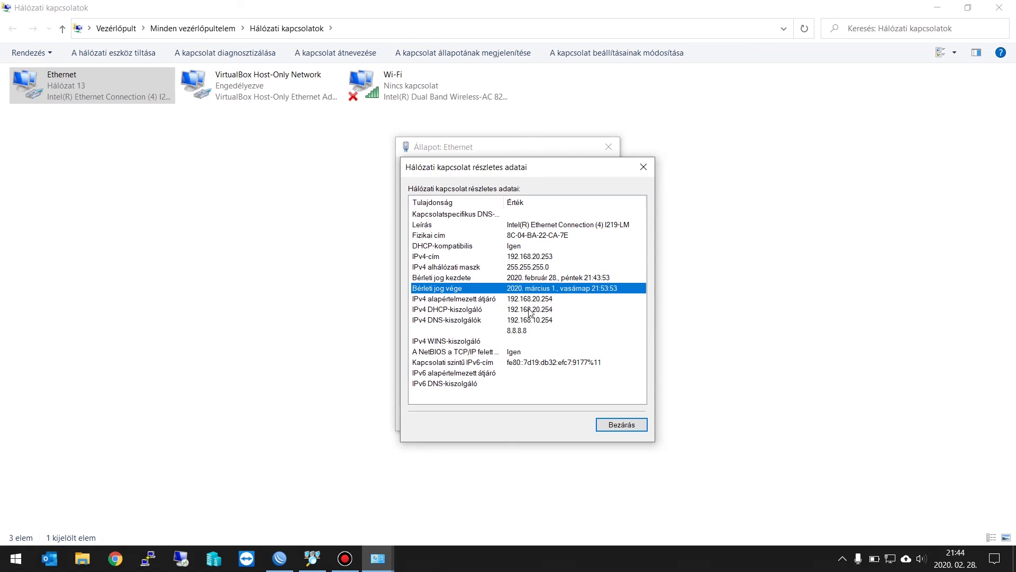
pyautogui.click(525, 320)
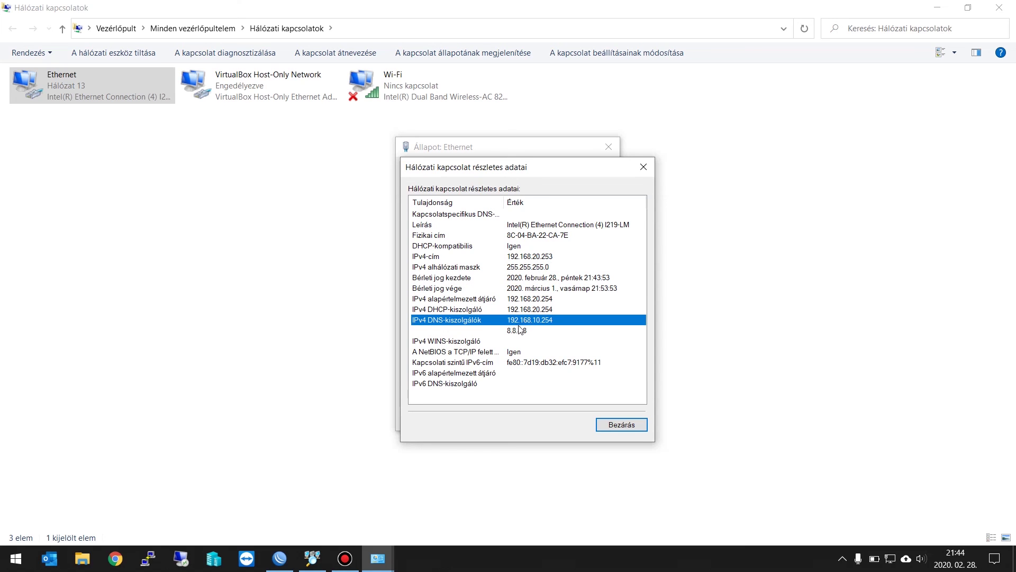
pyautogui.click(518, 330)
pyautogui.click(620, 425)
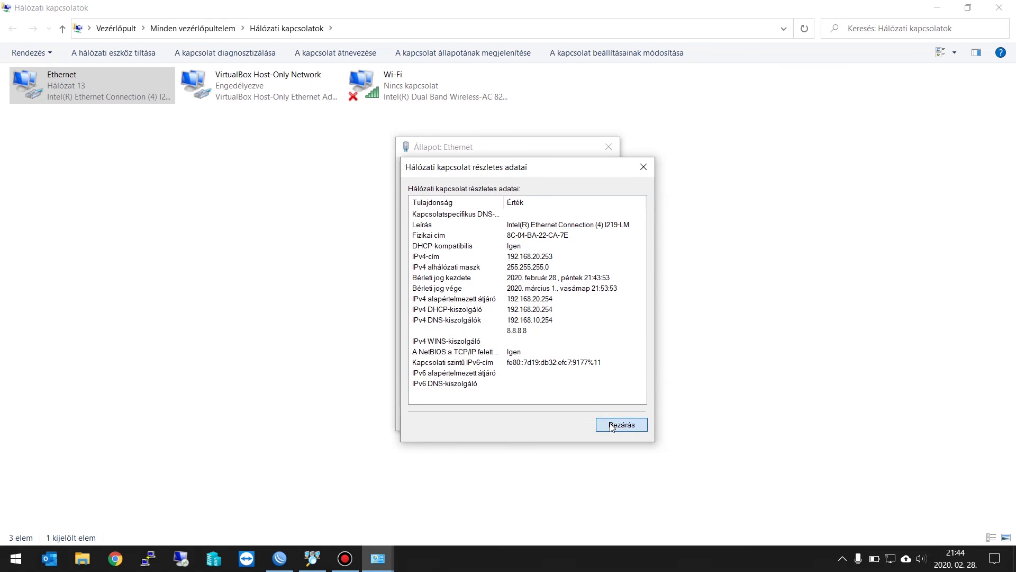
pyautogui.click(591, 418)
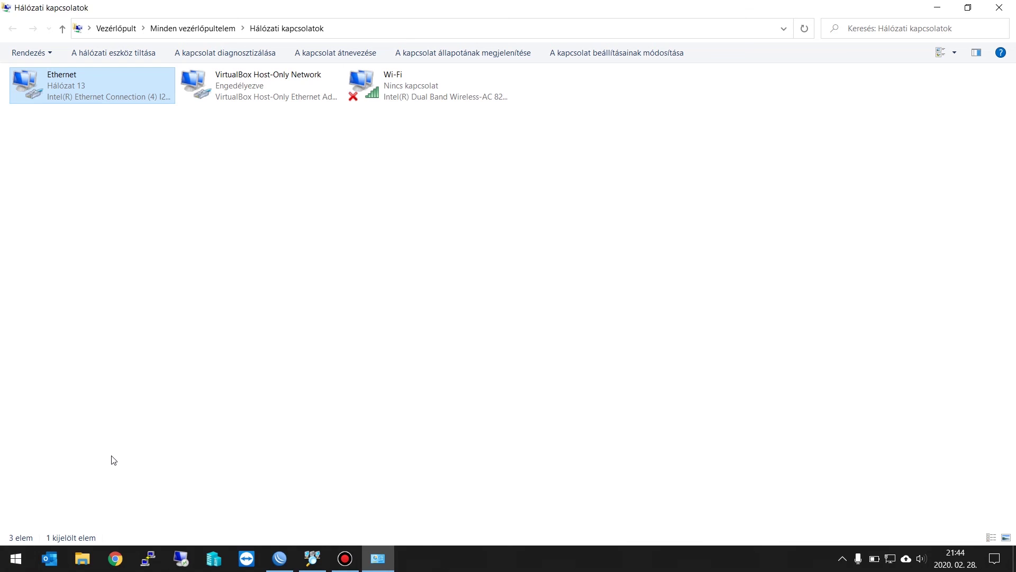
# Step: Open a Windows command prompt, ping 8.8.8.8 and stop the ping
pyautogui.press('super+r')
pyautogui.write('cmdd')
pyautogui.press('BackSpace')
pyautogui.press('Return')
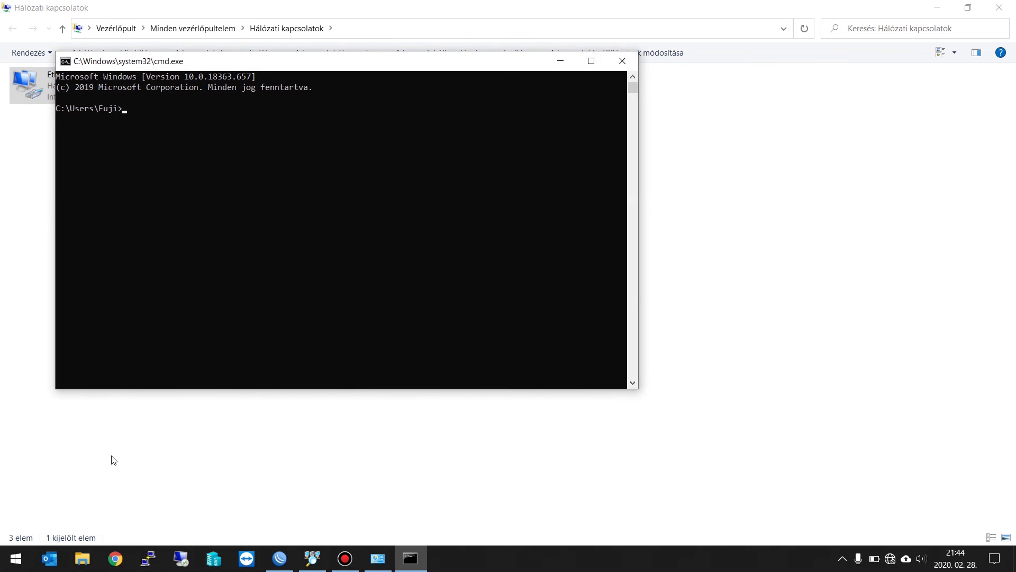
pyautogui.write('ping 8.8.8.8')
pyautogui.press('Return')
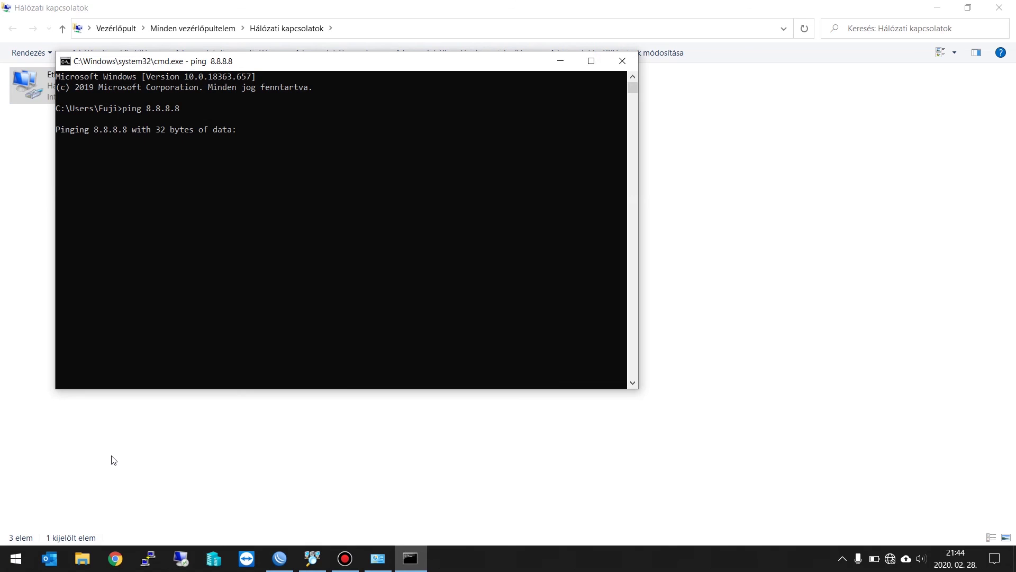
pyautogui.hotkey('ctrl', 'c')
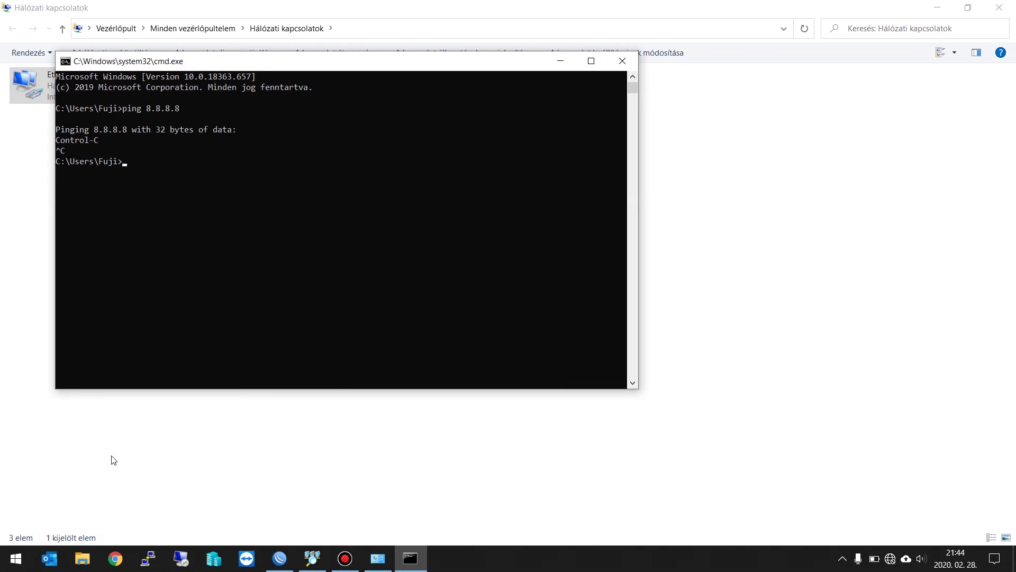
# Step: Ping the router's WAN address 192.168.10.190 and stop the ping
pyautogui.press('Up')
pyautogui.press('BackSpace')
pyautogui.press('BackSpace')
pyautogui.press('BackSpace')
pyautogui.press('BackSpace')
pyautogui.press('BackSpace')
pyautogui.press('BackSpace')
pyautogui.press('BackSpace')
pyautogui.write('192.168.10.190')
pyautogui.press('Return')
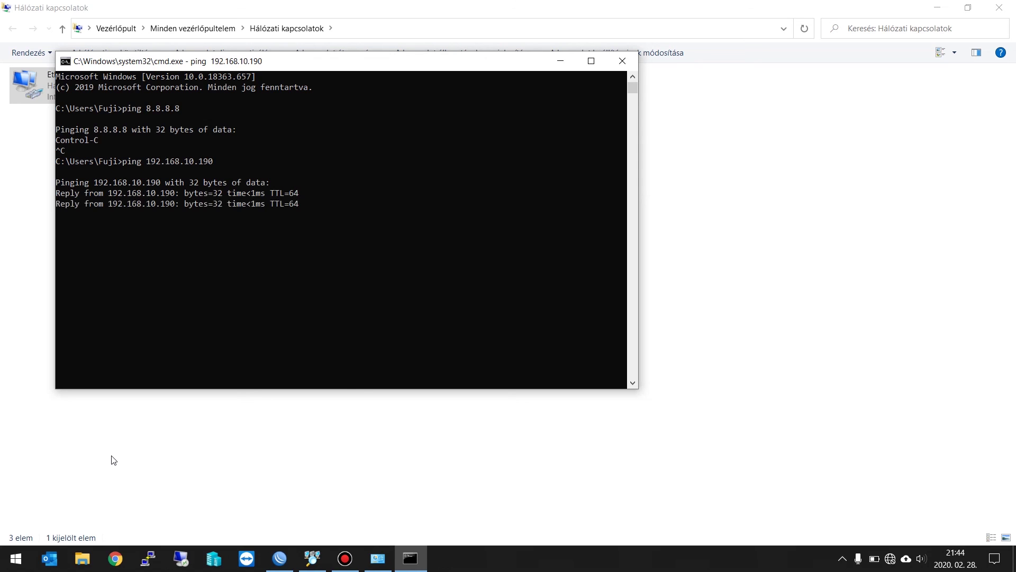
pyautogui.hotkey('ctrl', 'c')
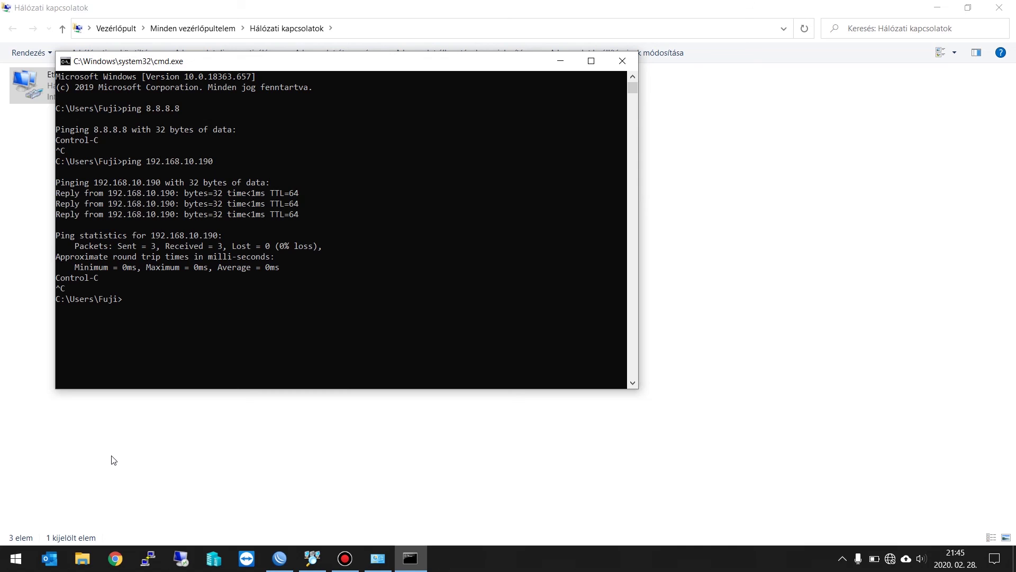
# Step: Ping the LAN gateway 192.168.20.254 and stop the ping
pyautogui.press('Up')
pyautogui.press('BackSpace')
pyautogui.press('BackSpace')
pyautogui.press('BackSpace')
pyautogui.press('BackSpace')
pyautogui.press('BackSpace')
pyautogui.write('20.254')
pyautogui.press('Return')
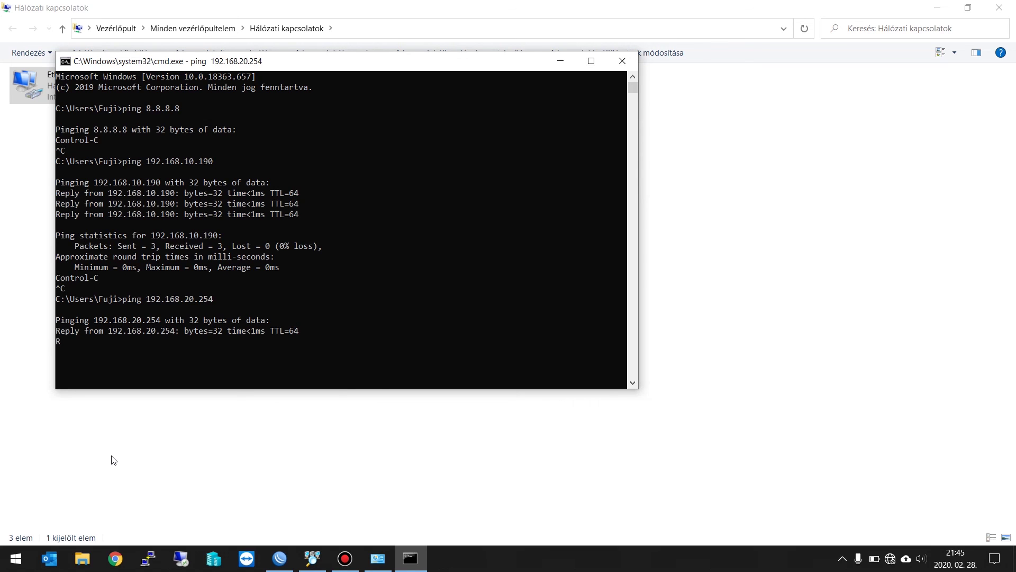
pyautogui.hotkey('ctrl', 'c')
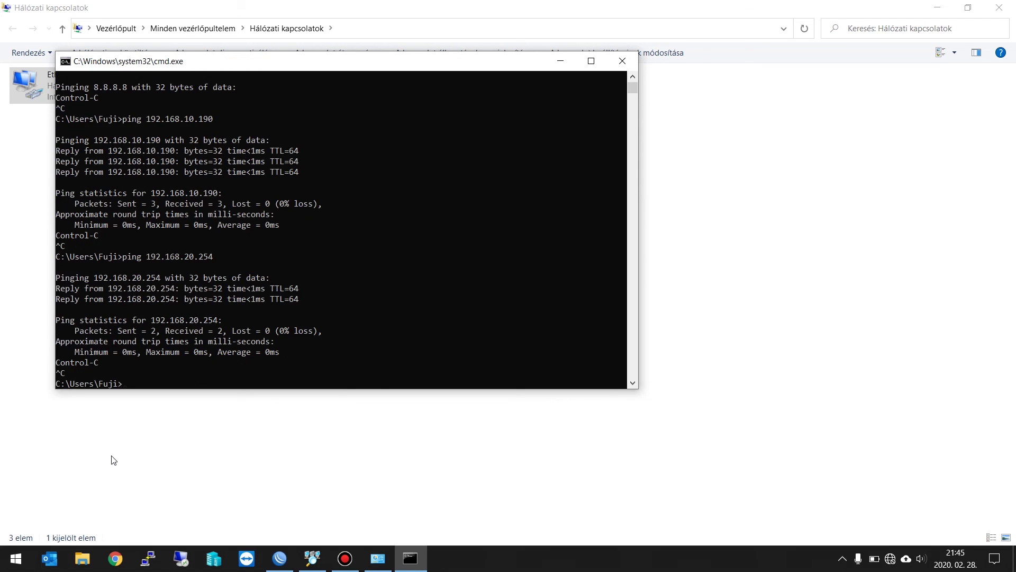
# Step: Try to ping the host name index.hu and stop the command
pyautogui.press('Up')
pyautogui.press('BackSpace')
pyautogui.press('BackSpace')
pyautogui.press('BackSpace')
pyautogui.press('BackSpace')
pyautogui.press('BackSpace')
pyautogui.press('BackSpace')
pyautogui.press('BackSpace')
pyautogui.press('BackSpace')
pyautogui.press('BackSpace')
pyautogui.press('BackSpace')
pyautogui.press('BackSpace')
pyautogui.press('BackSpace')
pyautogui.write('index.hu')
pyautogui.press('Return')
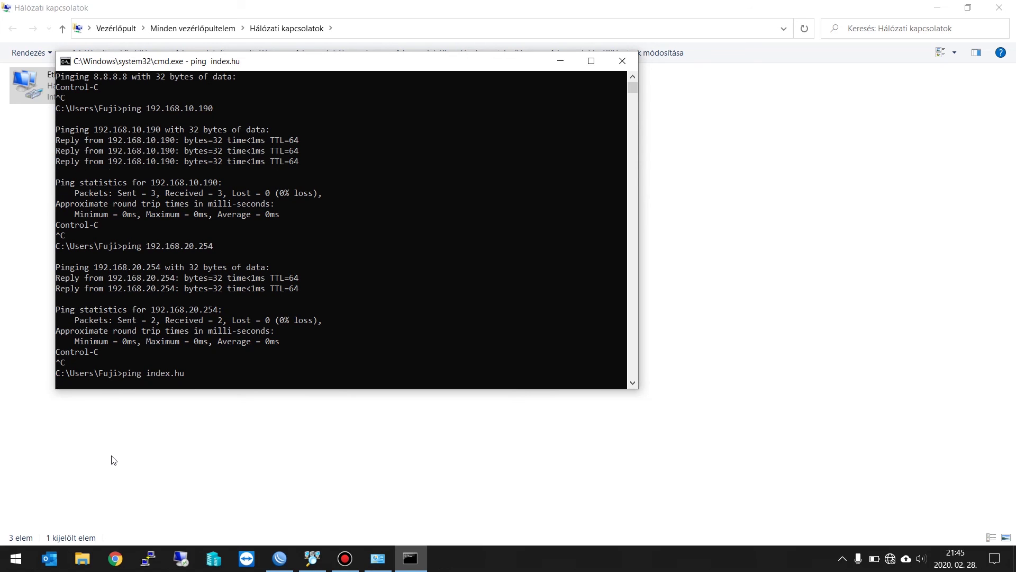
pyautogui.hotkey('ctrl', 'c')
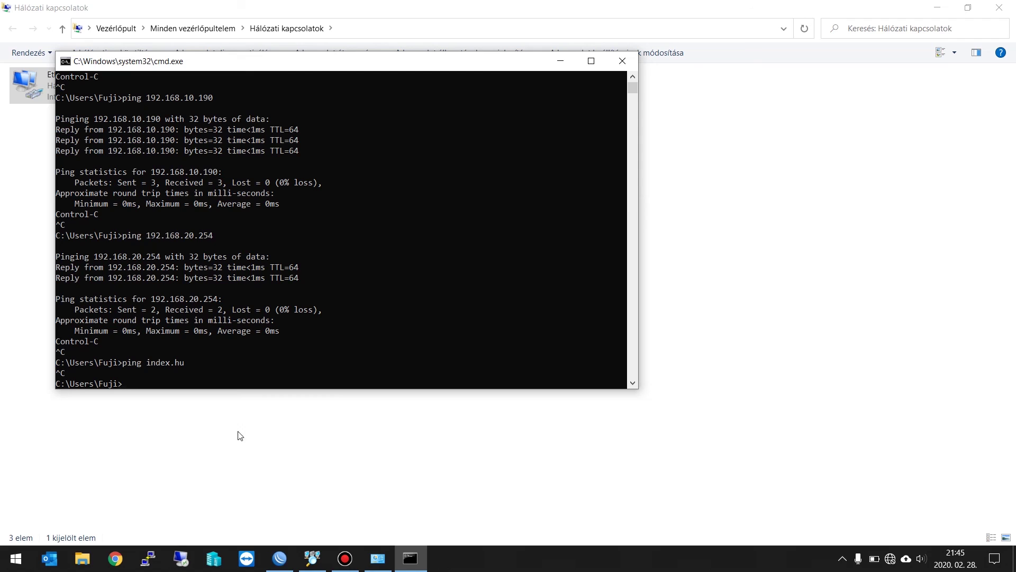
# Step: Switch to WinBox, reconnect to the router and close the DHCP Server, Bridge and Interface List windows
pyautogui.click(235, 486)
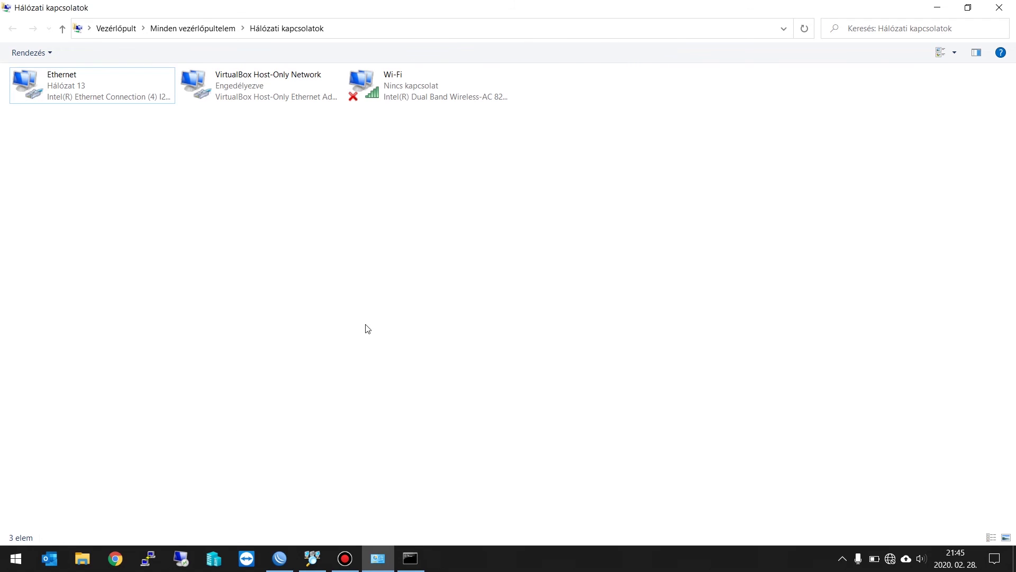
pyautogui.click(279, 558)
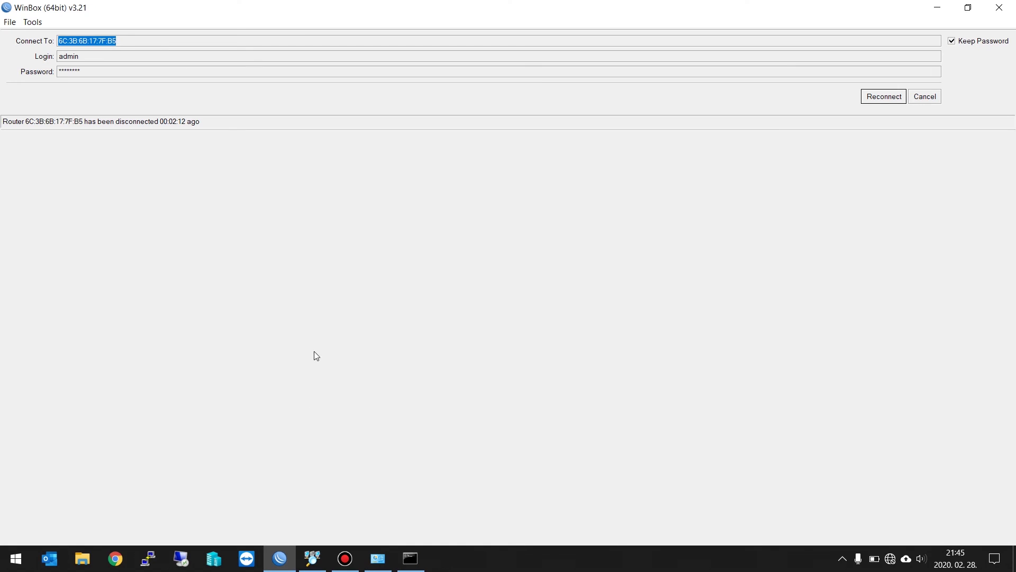
pyautogui.click(900, 97)
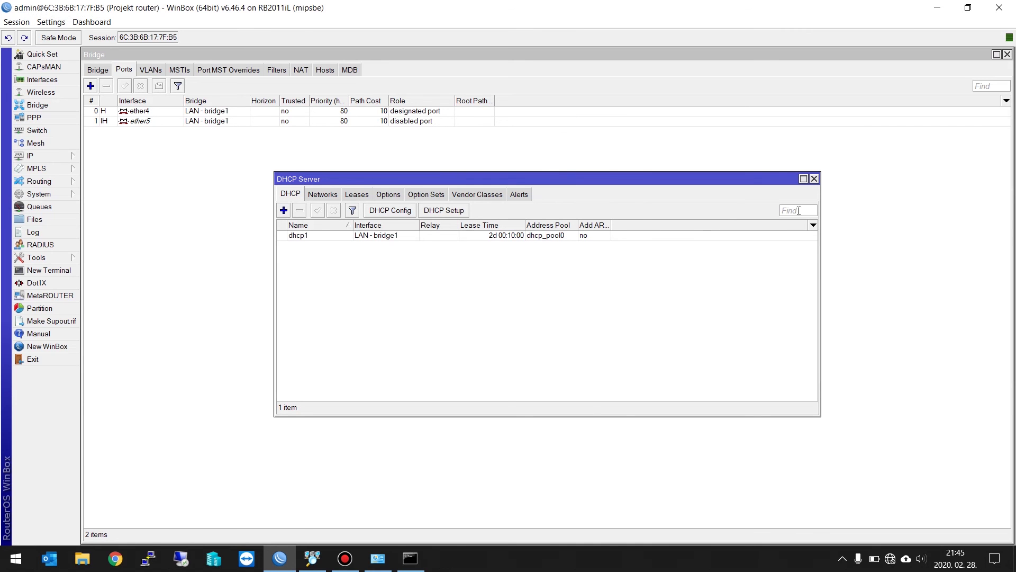
pyautogui.click(814, 178)
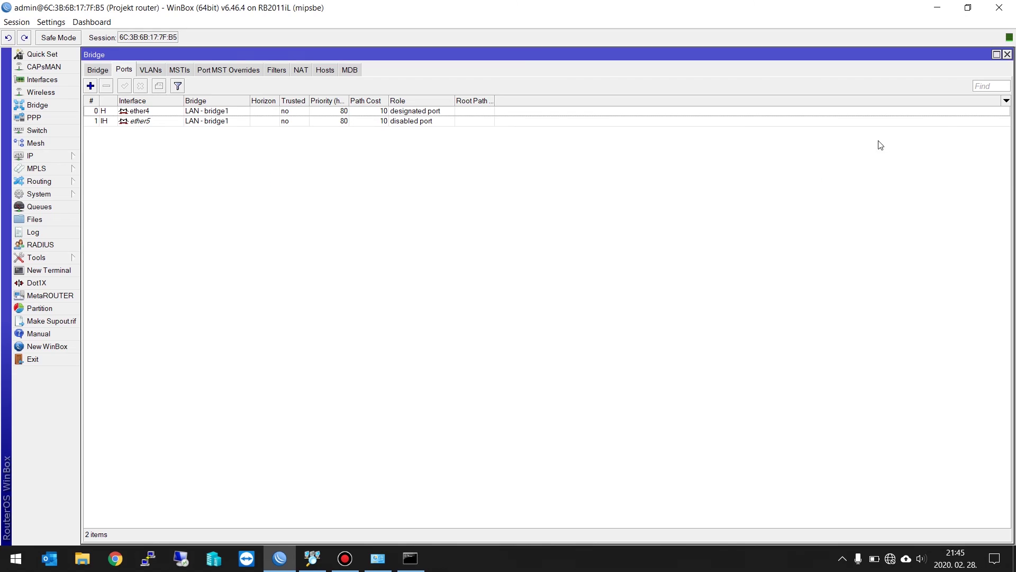
pyautogui.click(1007, 54)
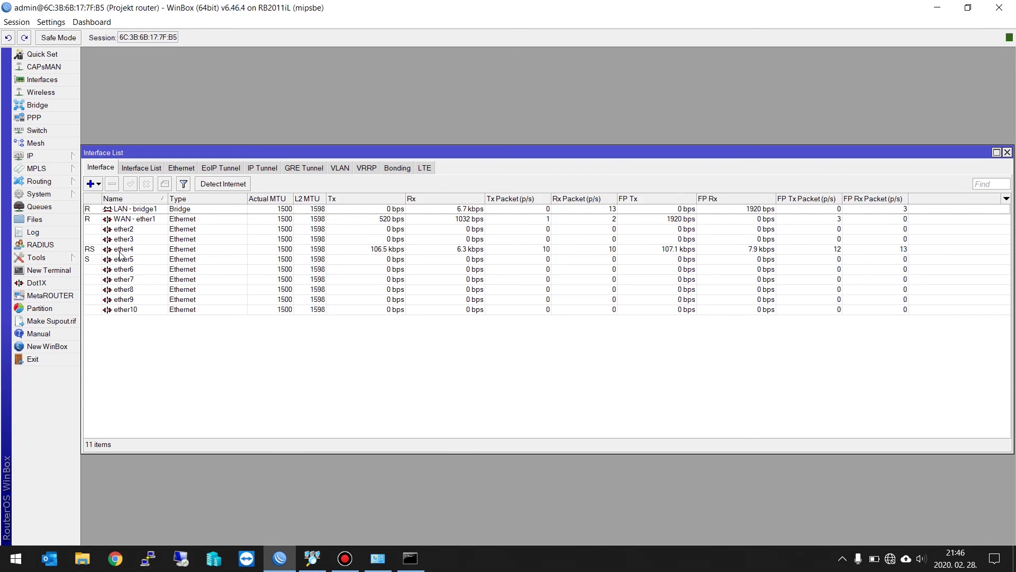
pyautogui.click(1007, 152)
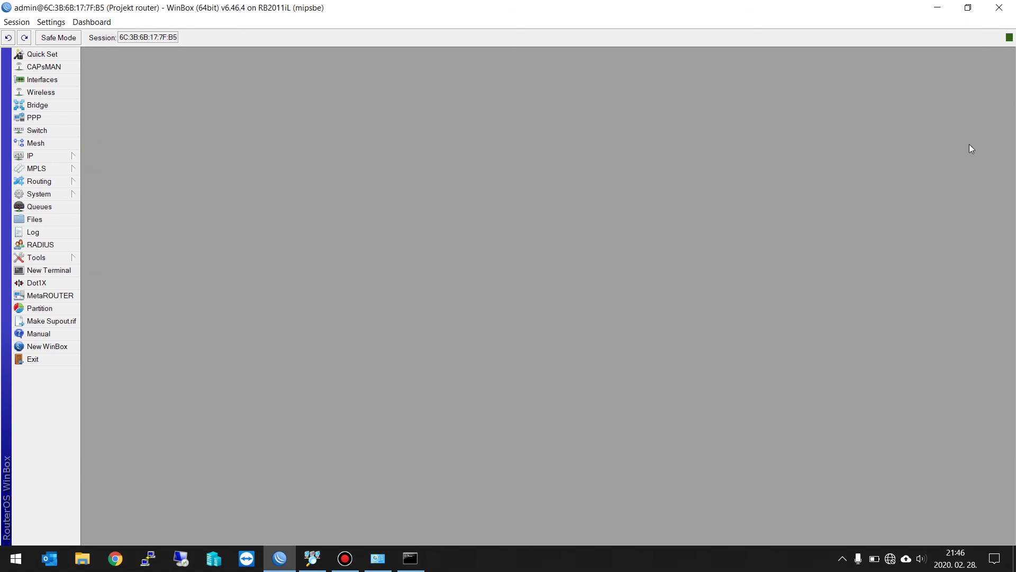
# Step: Add a firewall NAT rule on the srcnat chain with the masquerade action
pyautogui.click(42, 155)
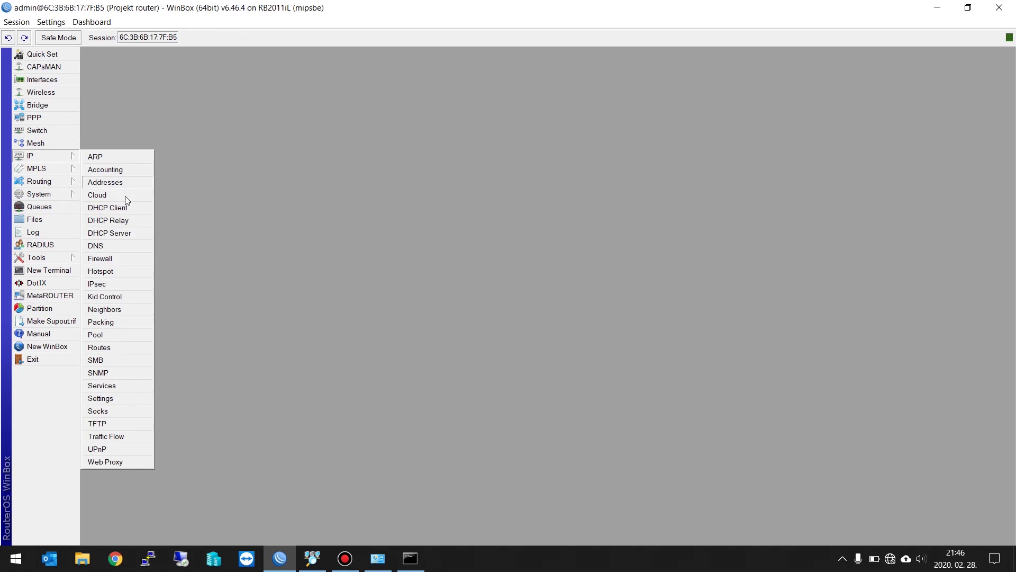
pyautogui.click(113, 257)
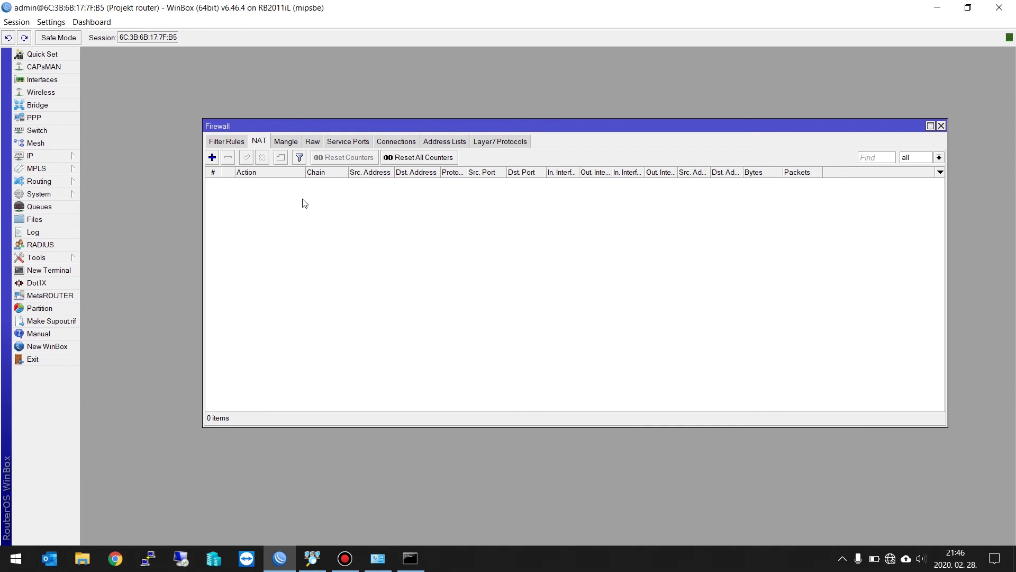
pyautogui.click(212, 157)
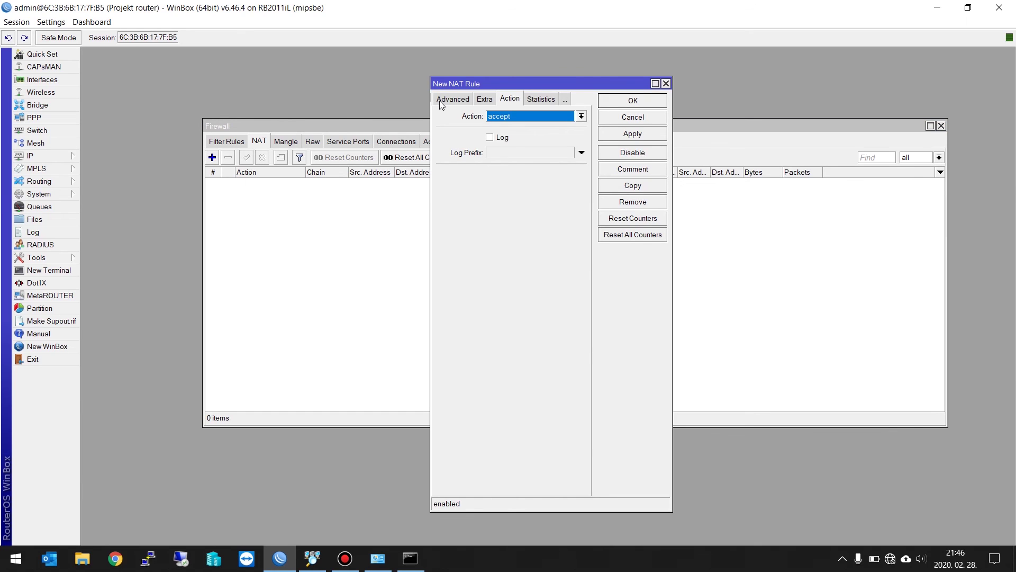
pyautogui.click(440, 101)
pyautogui.click(448, 101)
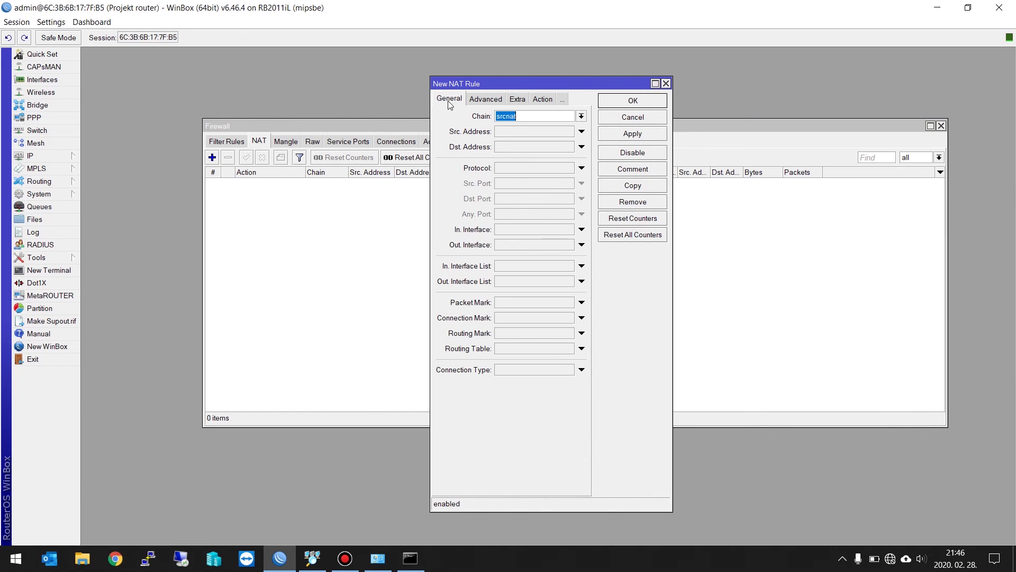
pyautogui.click(537, 104)
pyautogui.click(492, 116)
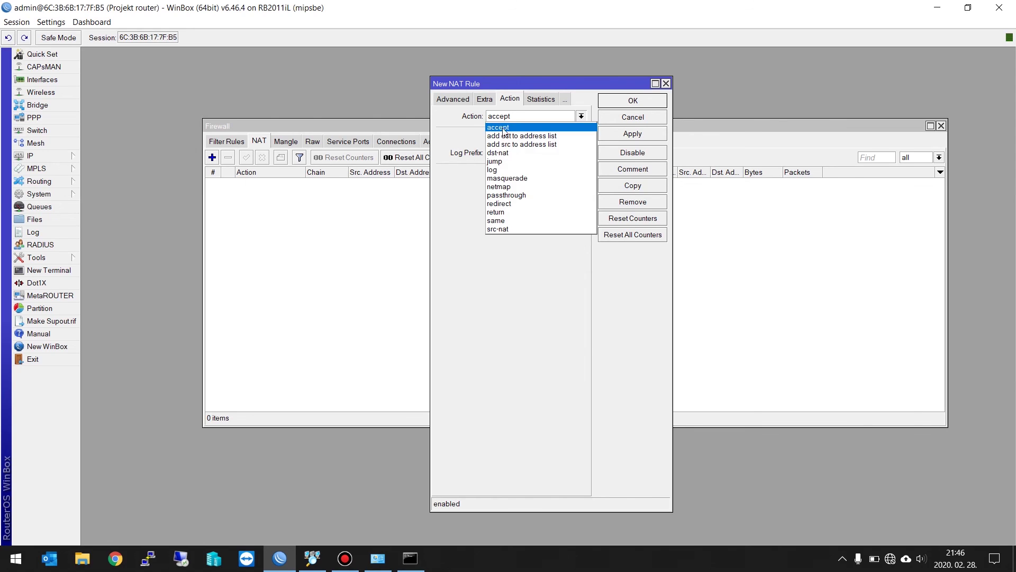
pyautogui.click(516, 178)
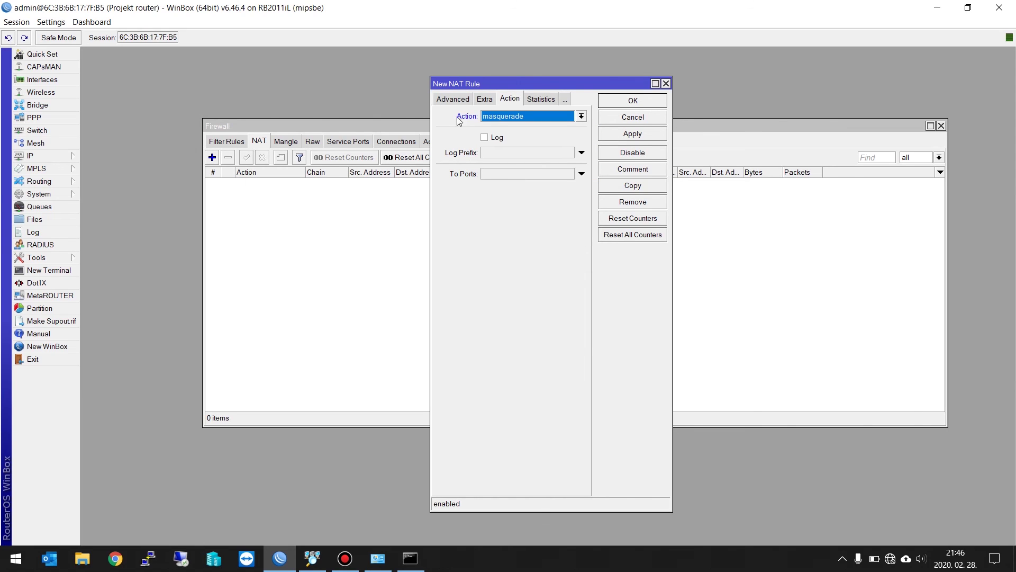
pyautogui.click(627, 133)
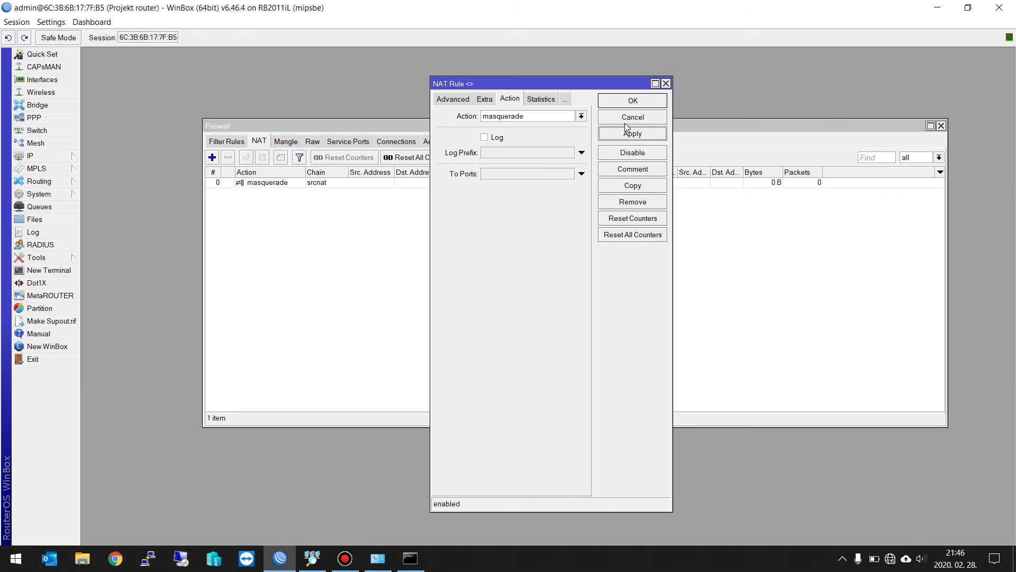
pyautogui.click(642, 101)
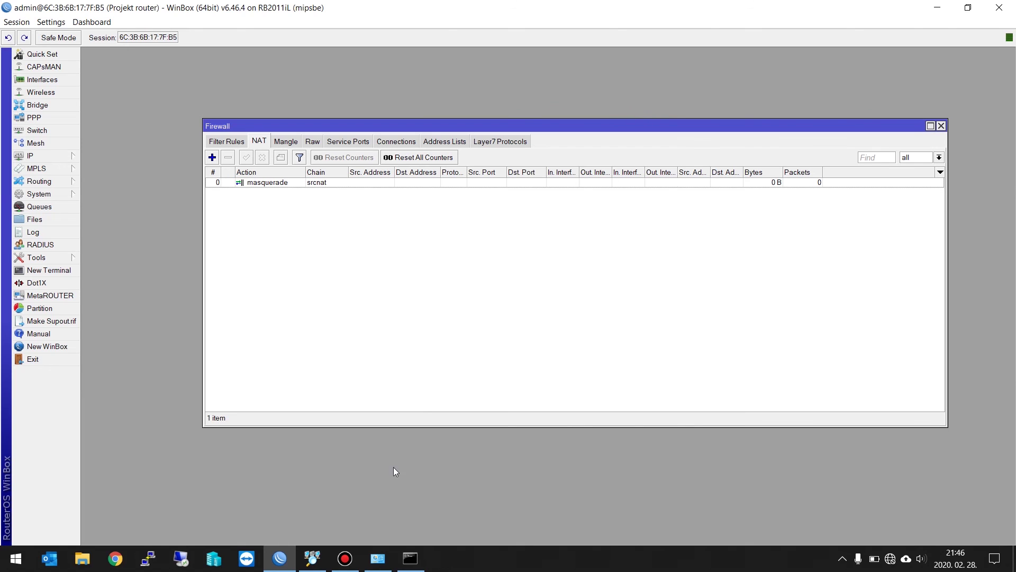
# Step: Switch back to the command prompt and ping 8.8.8.8 to test internet access through the NAT rule
pyautogui.click(405, 561)
pyautogui.press('Up')
pyautogui.press('Up')
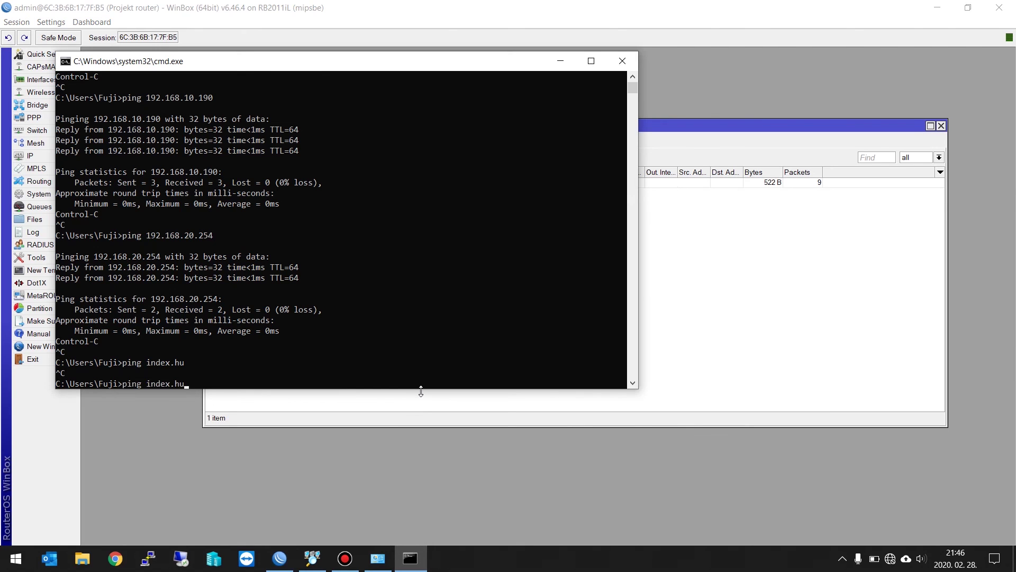
pyautogui.press('BackSpace')
pyautogui.press('BackSpace')
pyautogui.press('BackSpace')
pyautogui.press('BackSpace')
pyautogui.press('BackSpace')
pyautogui.press('BackSpace')
pyautogui.press('BackSpace')
pyautogui.press('BackSpace')
pyautogui.press('BackSpace')
pyautogui.press('BackSpace')
pyautogui.press('BackSpace')
pyautogui.press('BackSpace')
pyautogui.press('BackSpace')
pyautogui.press('BackSpace')
pyautogui.write('8.8.8.8')
pyautogui.press('Return')
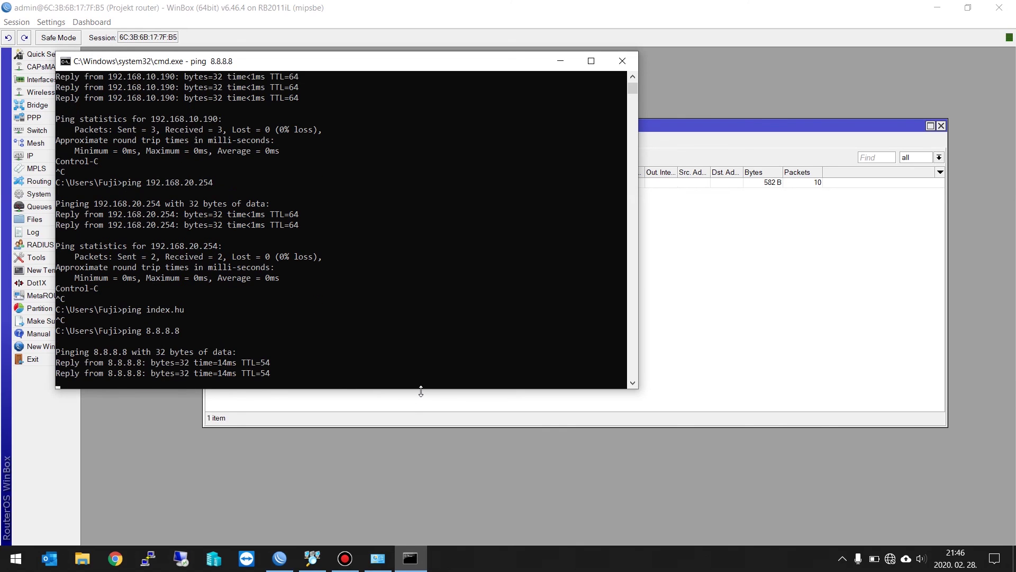
# Step: Stop the running ping and ping the host name keytoit.hu to test name resolution
pyautogui.hotkey('ctrl', 'c')
pyautogui.write('ping k')
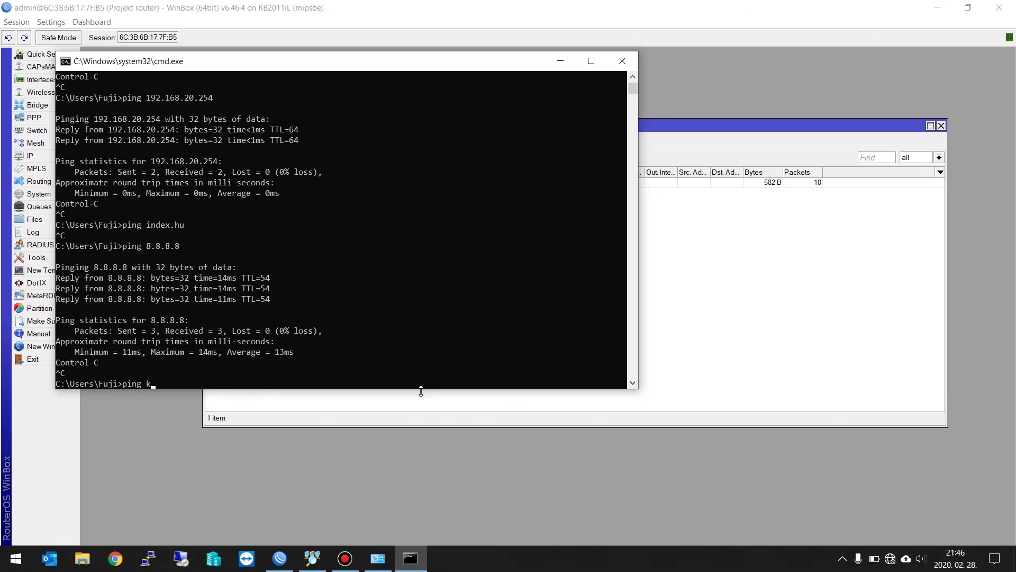
pyautogui.write('eytoit.hu')
pyautogui.press('Return')
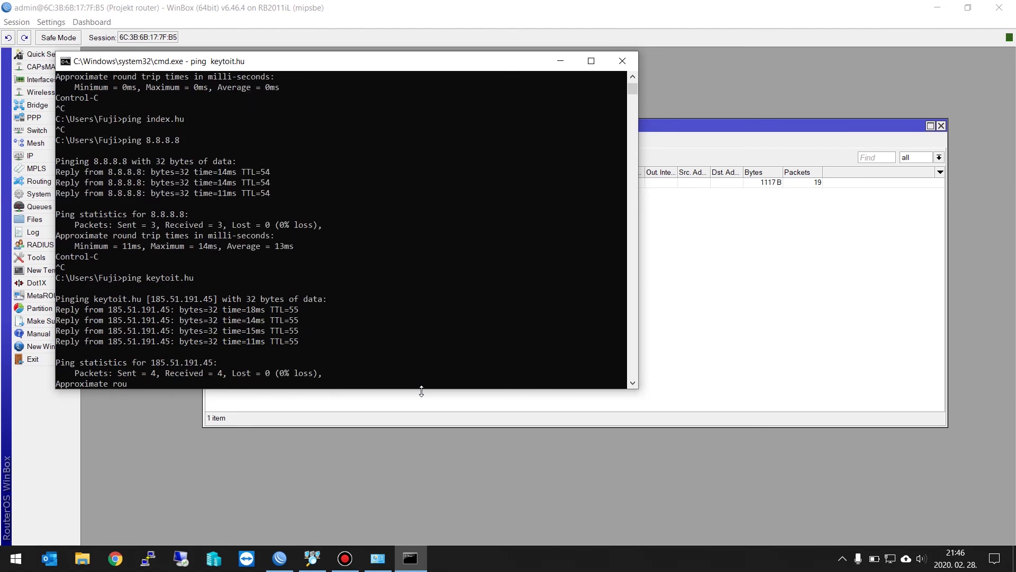
# Step: Switch back to WinBox, review the router's DNS settings without changing them, and close the Firewall window
pyautogui.click(740, 249)
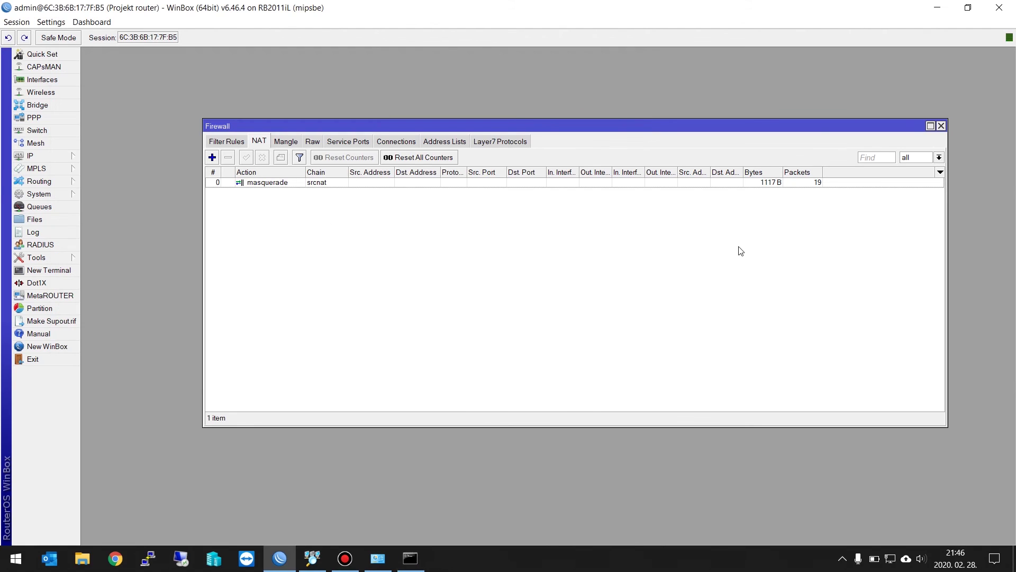
pyautogui.click(40, 156)
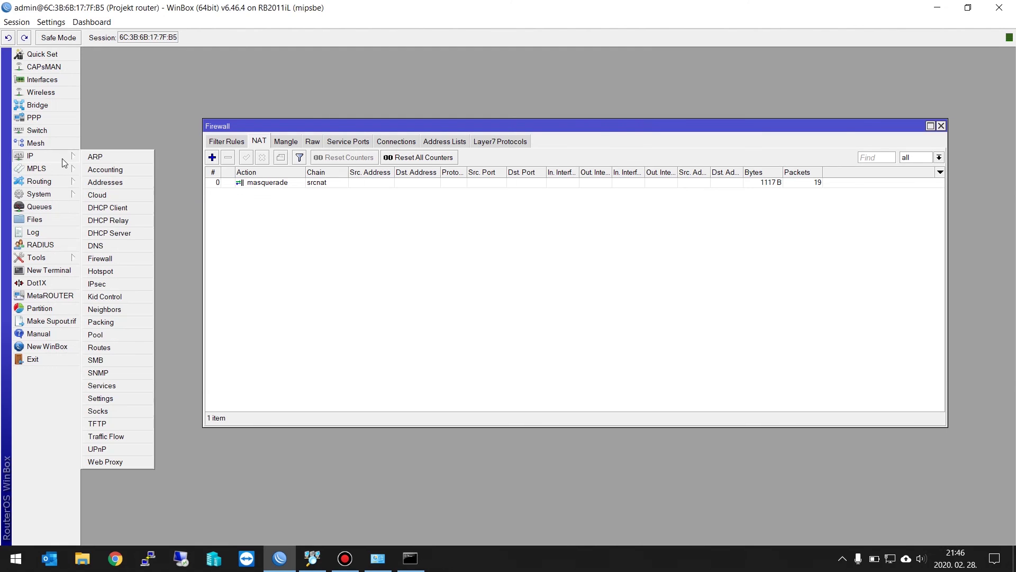
pyautogui.click(121, 259)
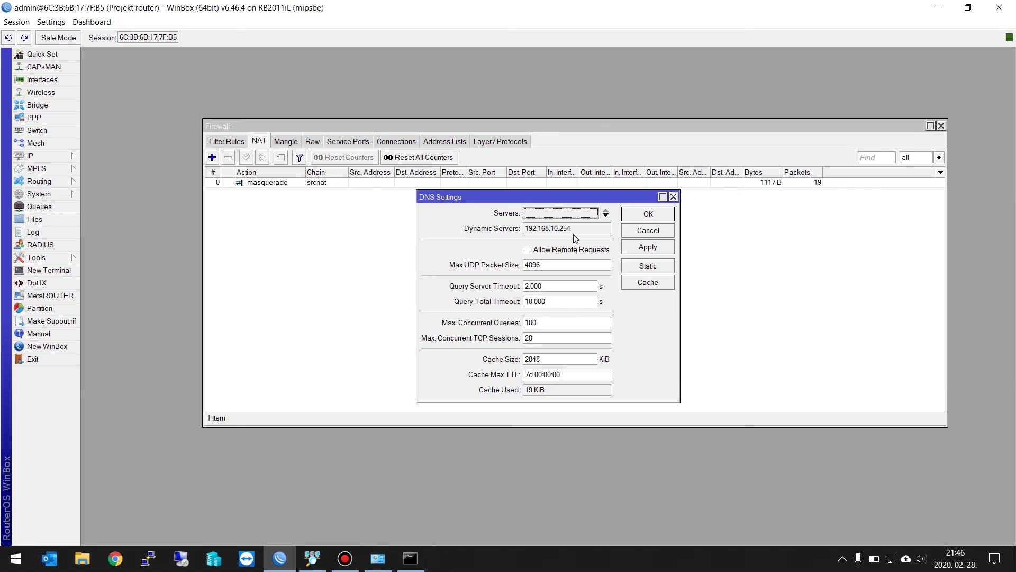
pyautogui.click(648, 230)
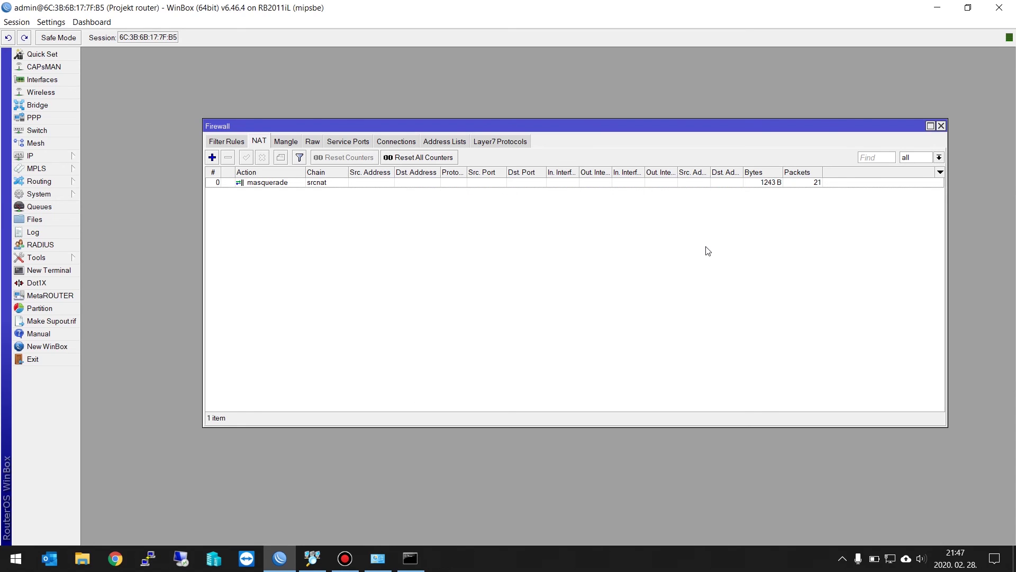
pyautogui.click(941, 127)
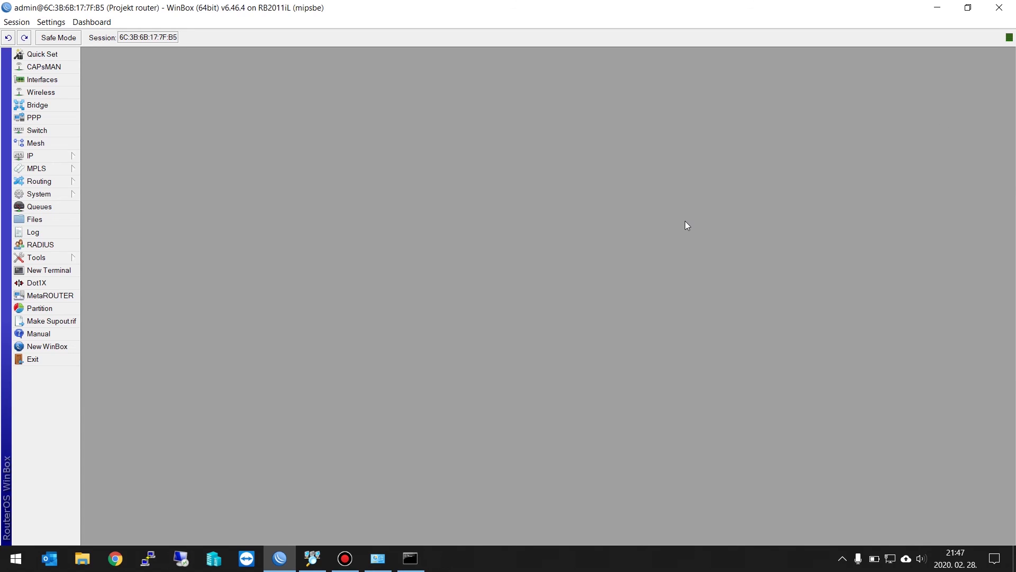
# Step: Start a new firewall filter rule on the input chain with WAN - ether1 as the incoming interface
pyautogui.click(34, 155)
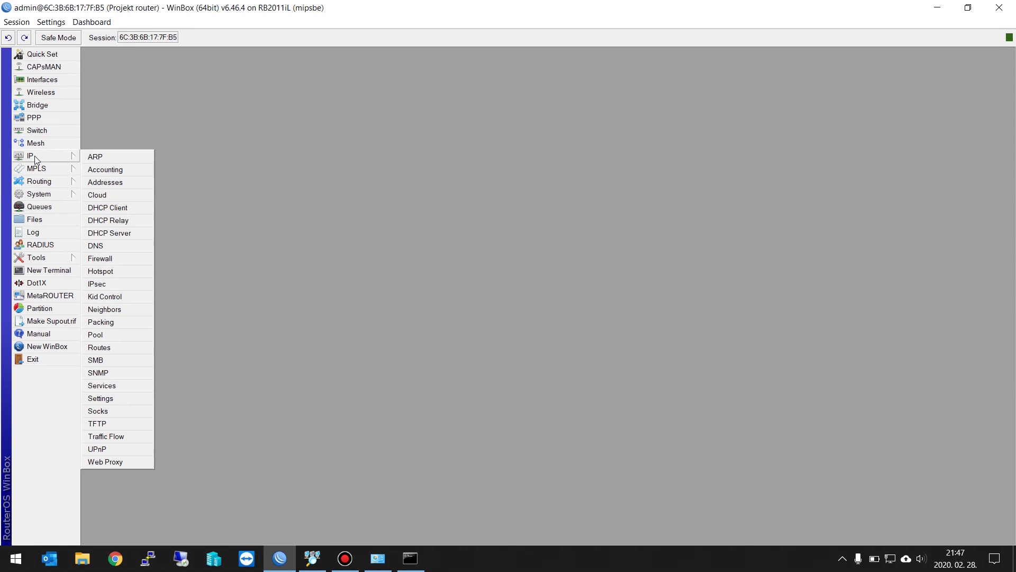
pyautogui.click(112, 258)
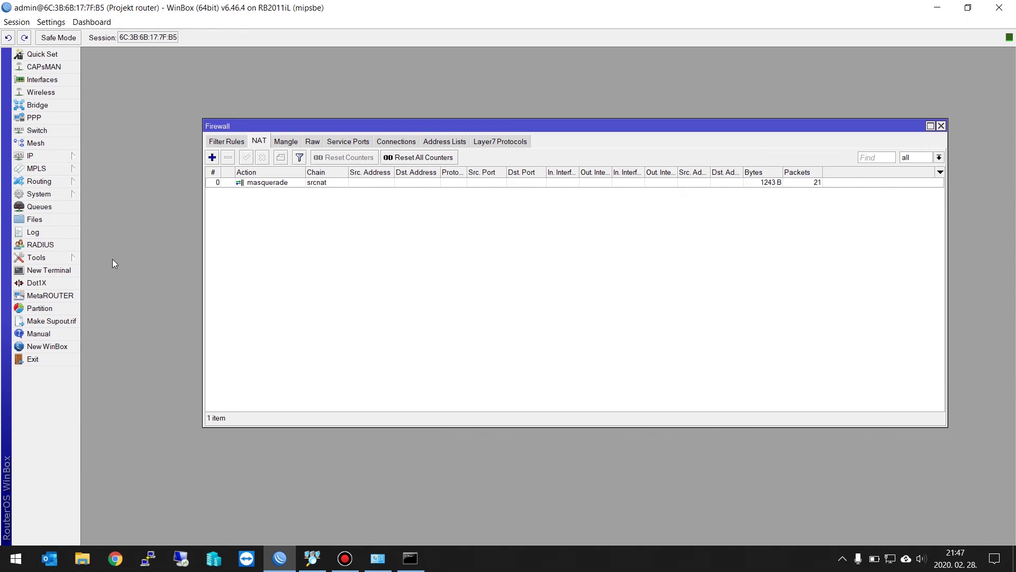
pyautogui.click(219, 141)
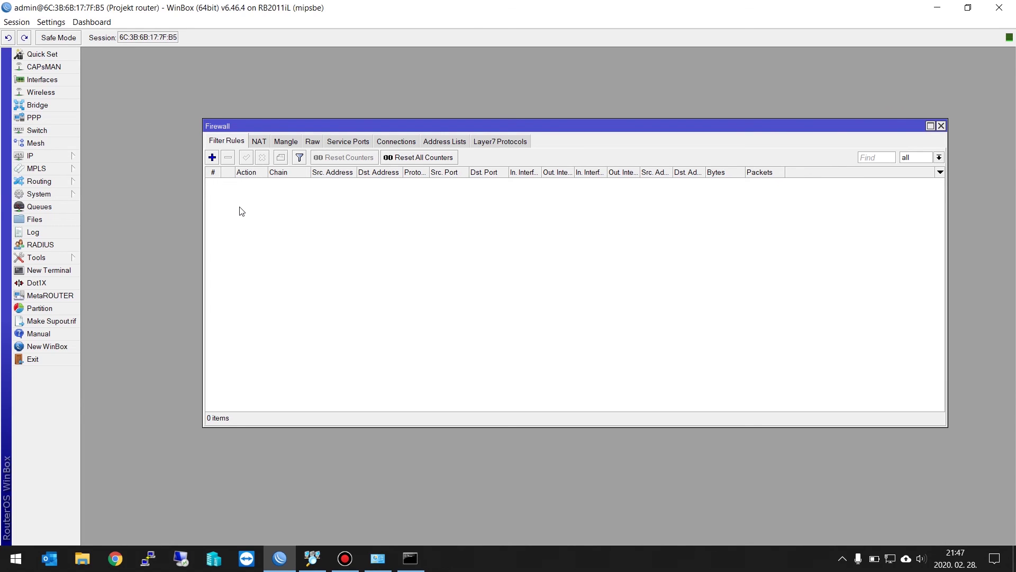
pyautogui.click(213, 157)
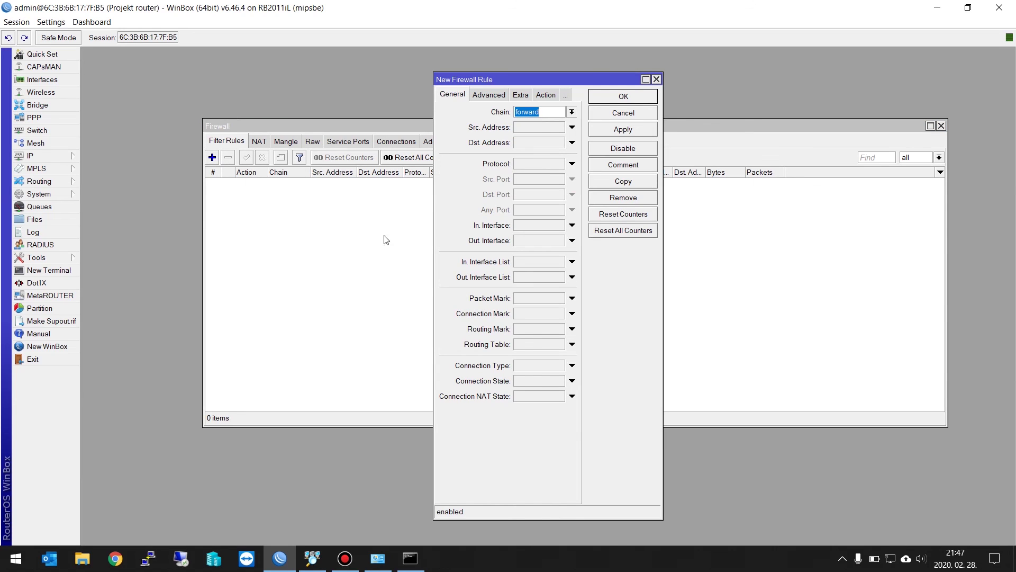
pyautogui.click(571, 114)
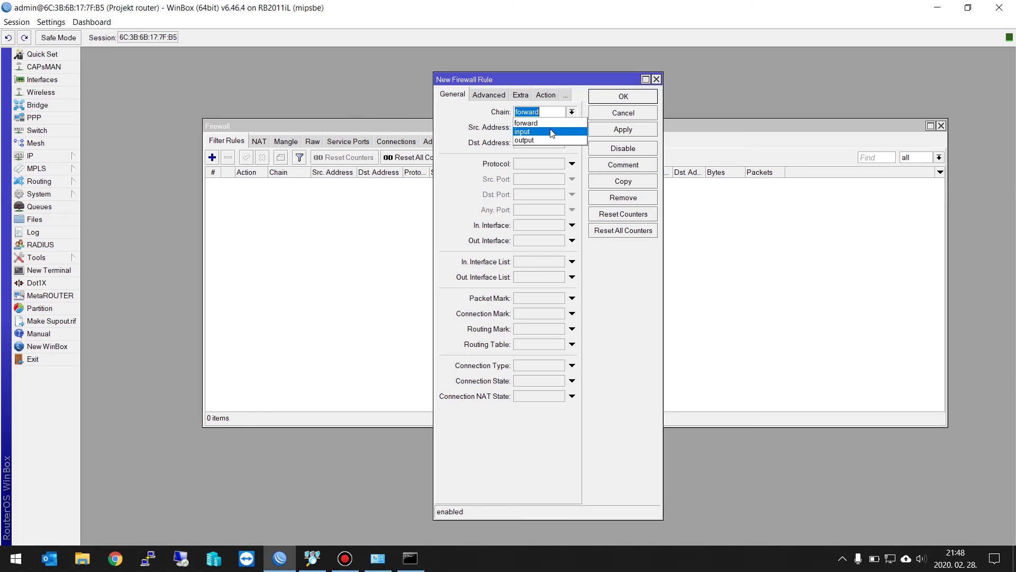
pyautogui.click(589, 78)
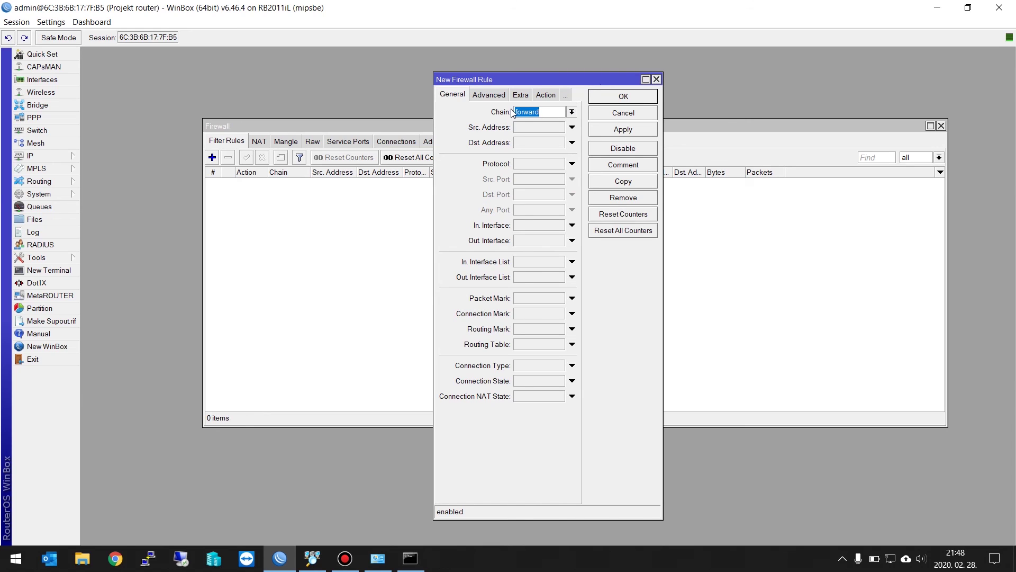
pyautogui.click(571, 112)
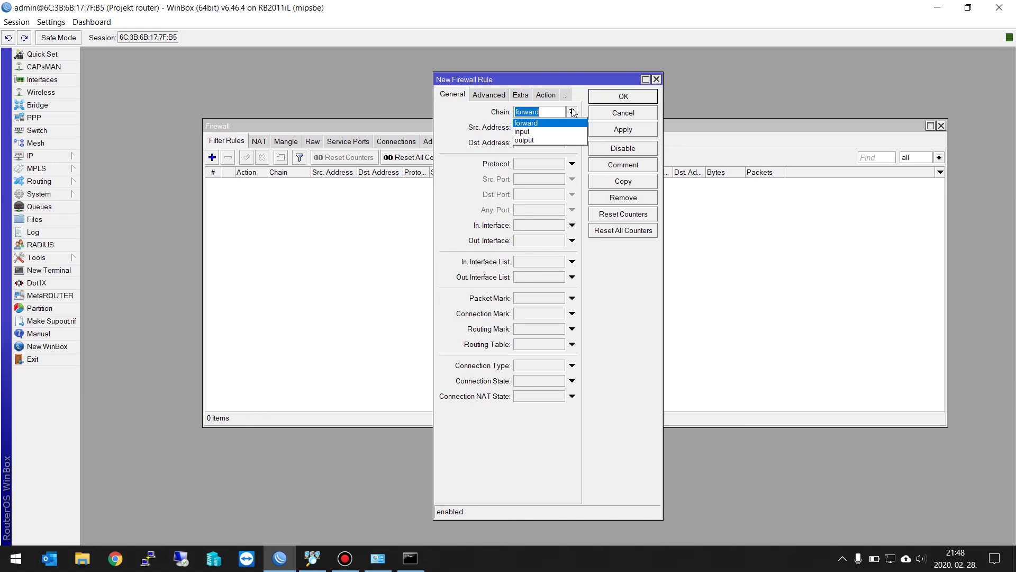
pyautogui.click(550, 131)
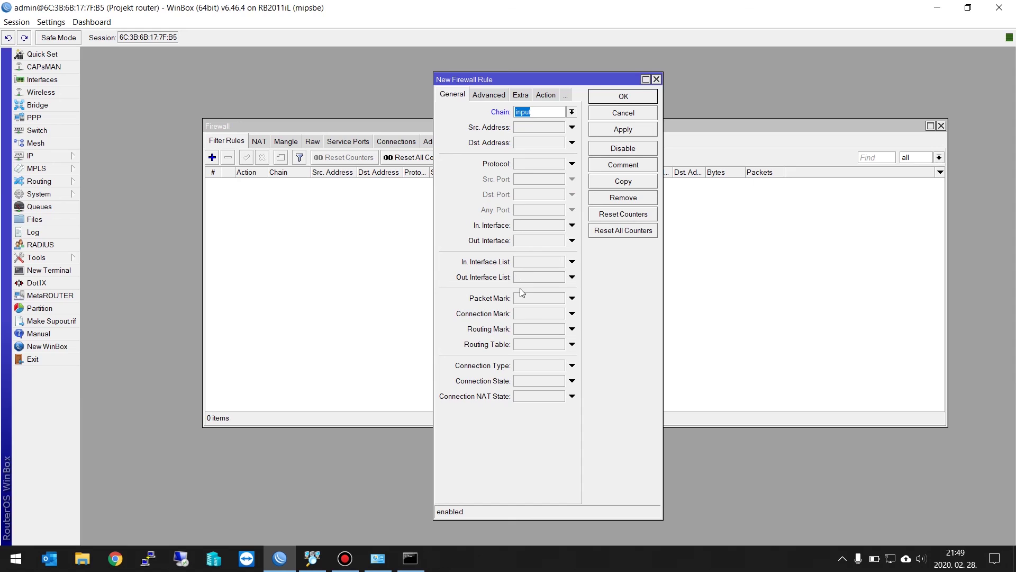
pyautogui.click(530, 230)
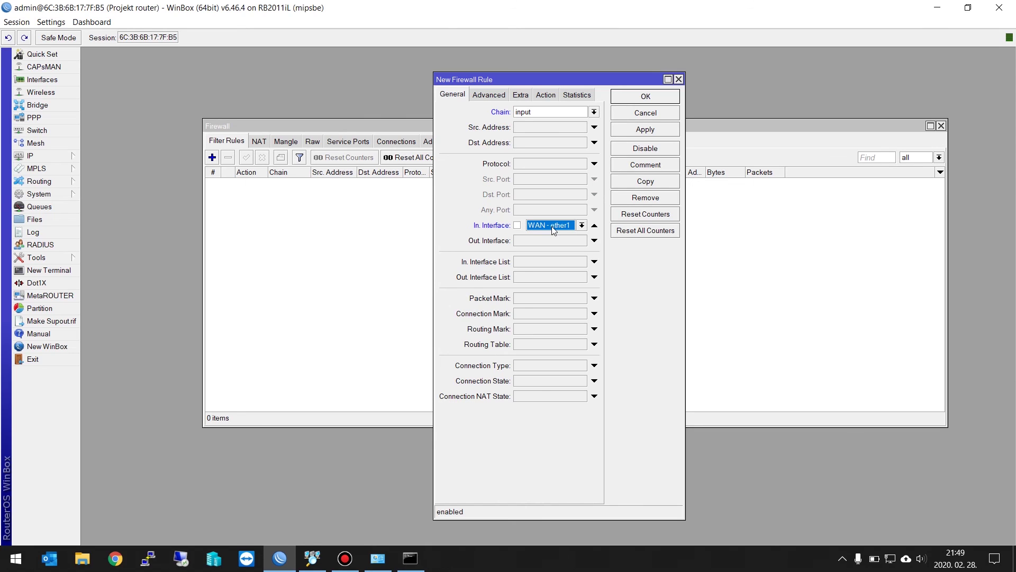
# Step: Set the new filter rule's action to drop, save the rule and select it in the filter list
pyautogui.click(550, 95)
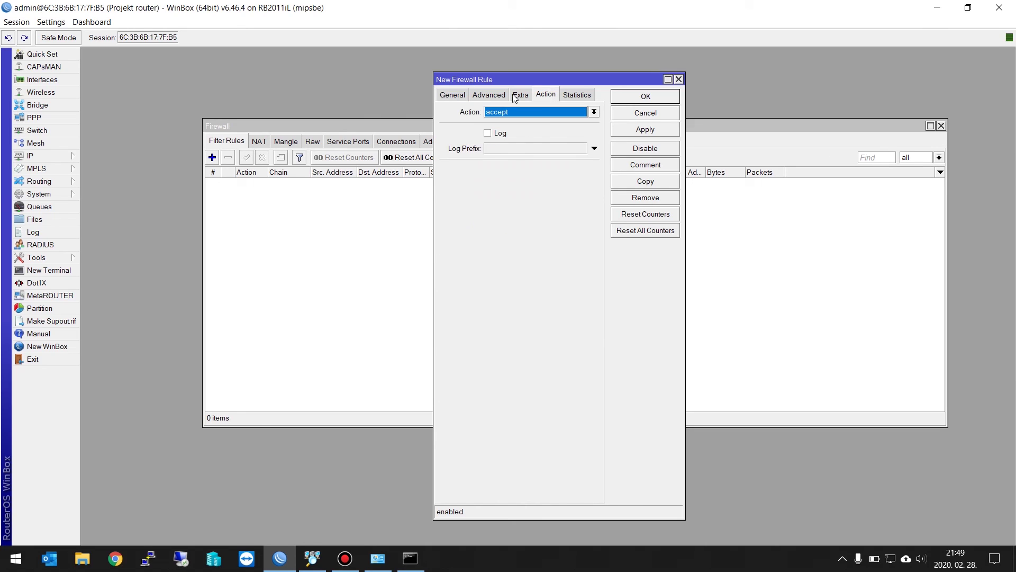
pyautogui.click(453, 94)
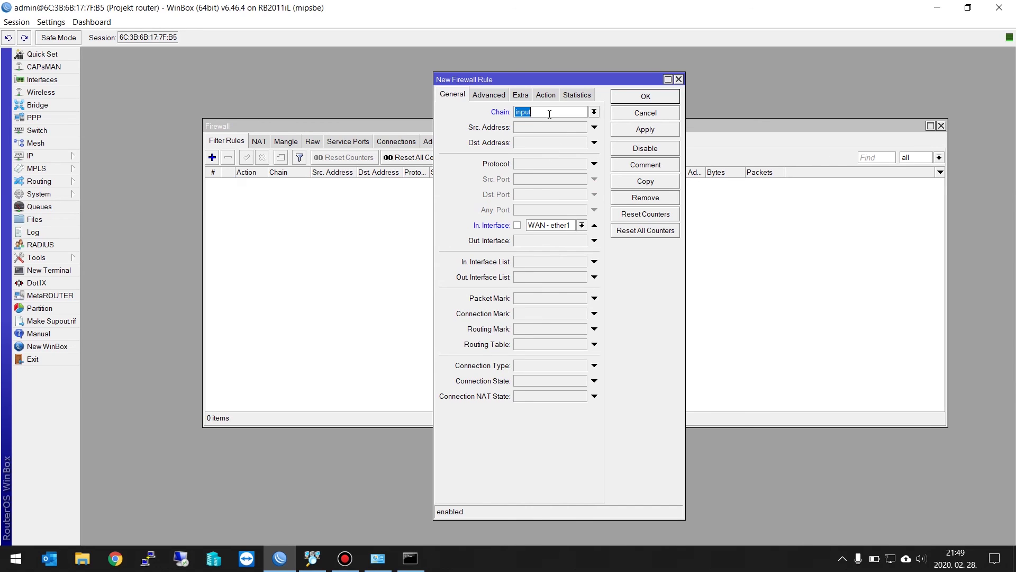
pyautogui.click(546, 95)
pyautogui.click(505, 114)
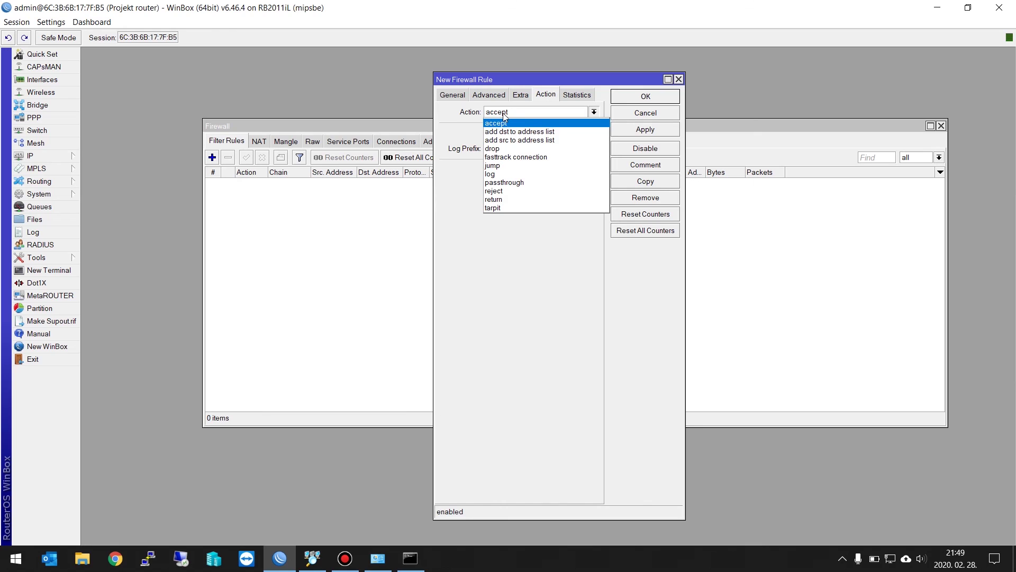
pyautogui.click(498, 149)
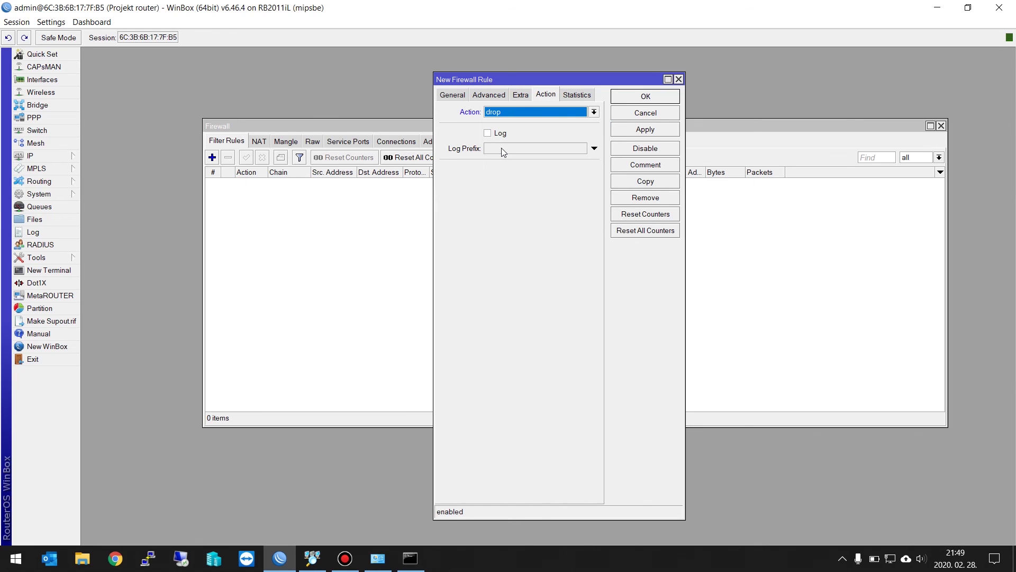
pyautogui.click(653, 131)
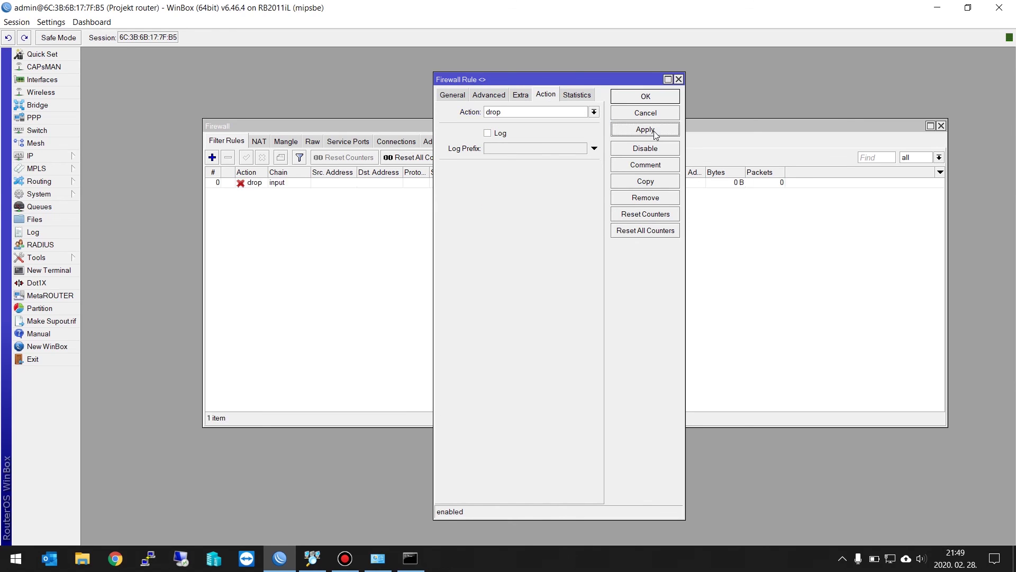
pyautogui.click(646, 97)
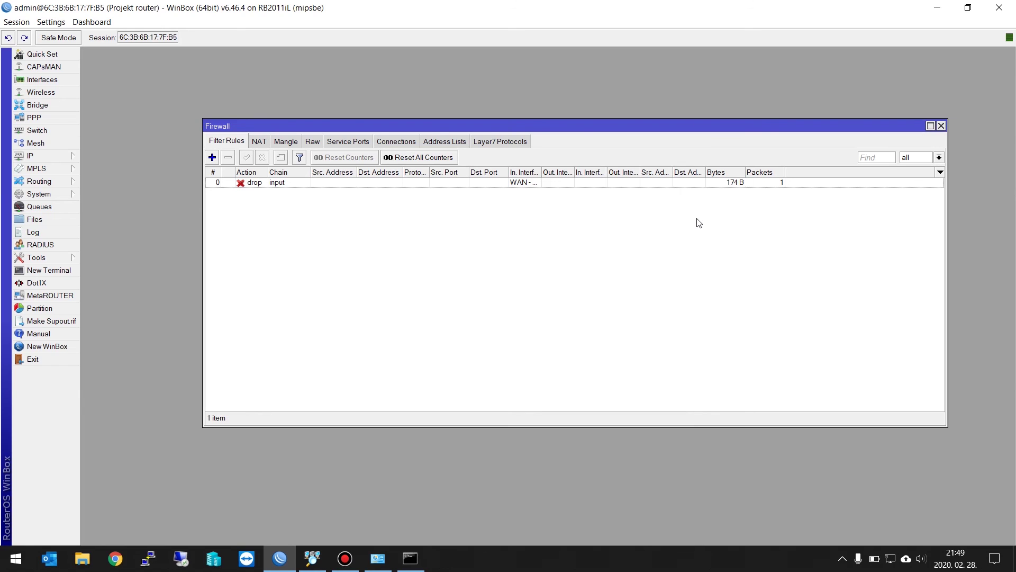
pyautogui.click(765, 183)
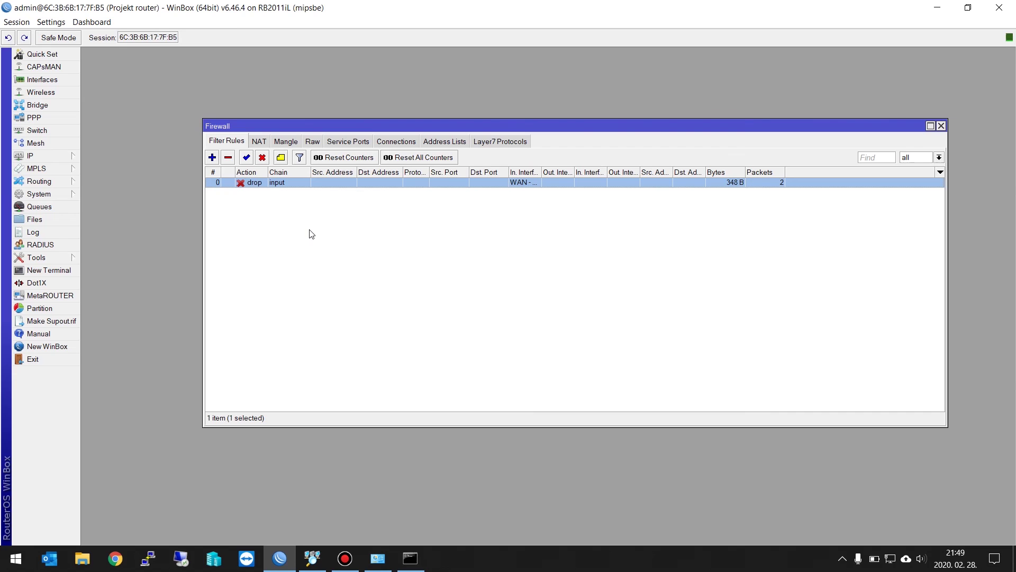
# Step: Turn on the computer's Wi-Fi and connect to the IT-LAB network
pyautogui.click(890, 562)
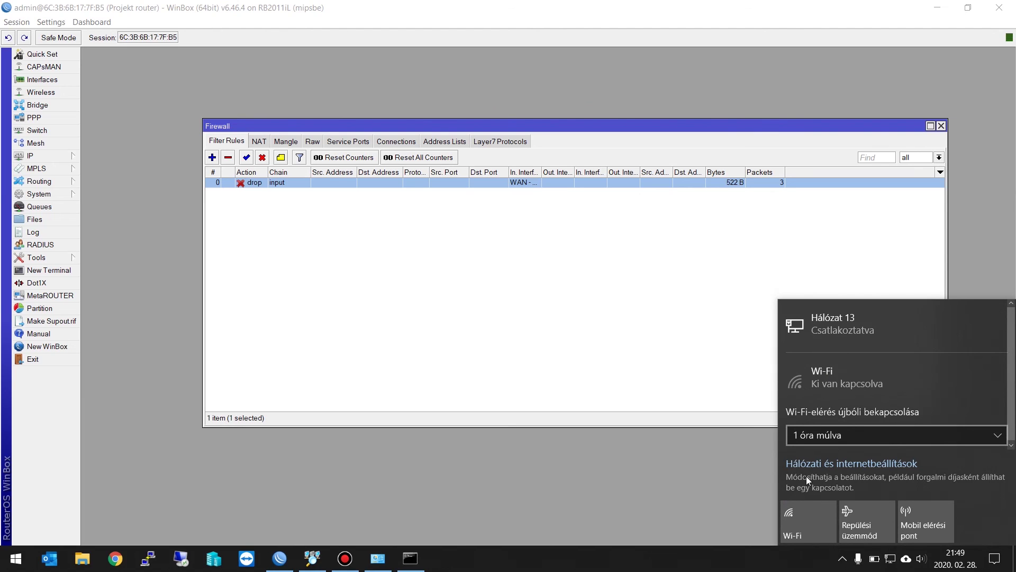
pyautogui.click(802, 521)
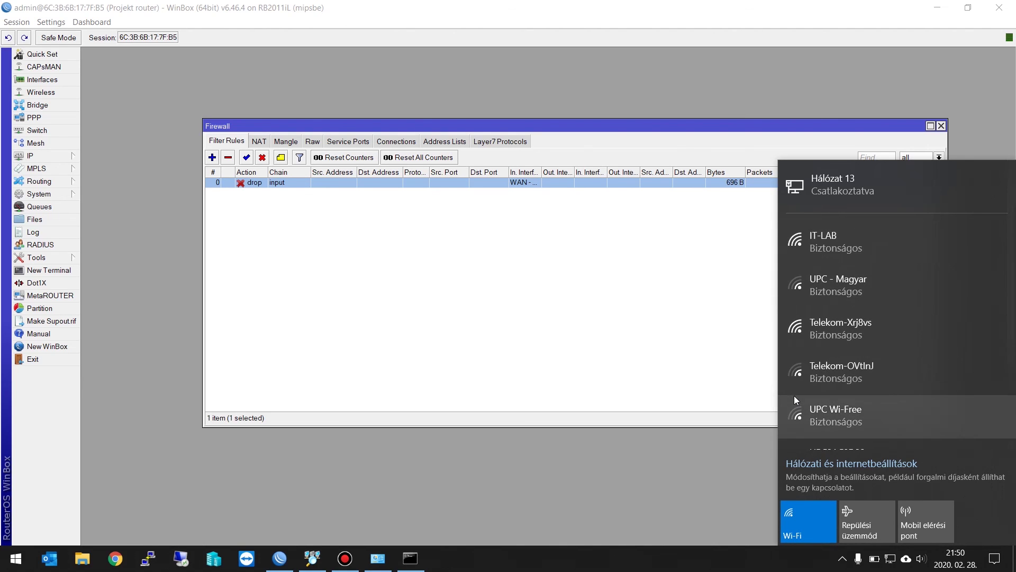
pyautogui.click(811, 240)
pyautogui.click(950, 300)
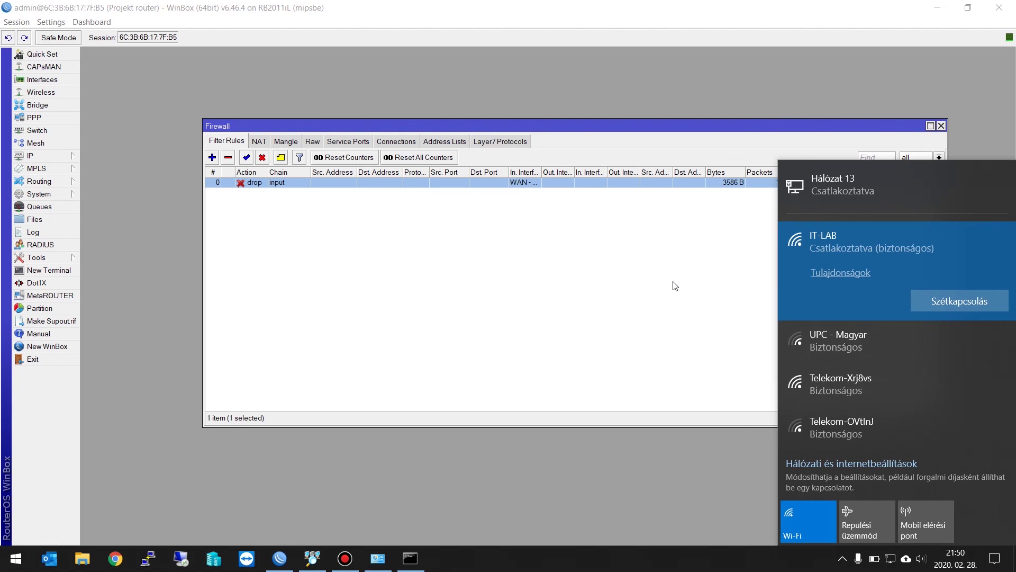
# Step: Switch to the command prompt and start a continuous ping to 192.168.20.254
pyautogui.click(415, 555)
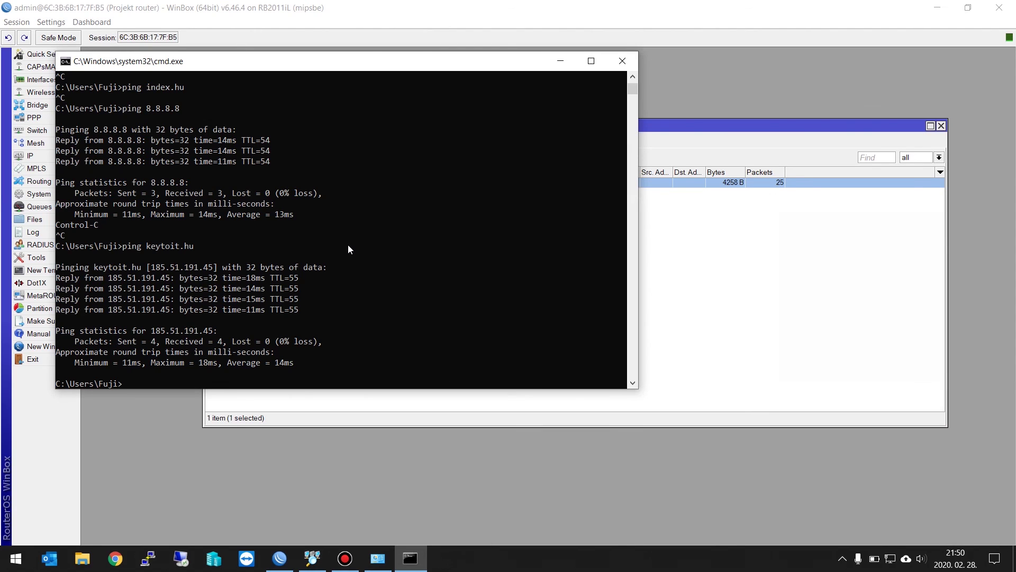
pyautogui.write('ping 192.168.20.254 -t')
pyautogui.press('Return')
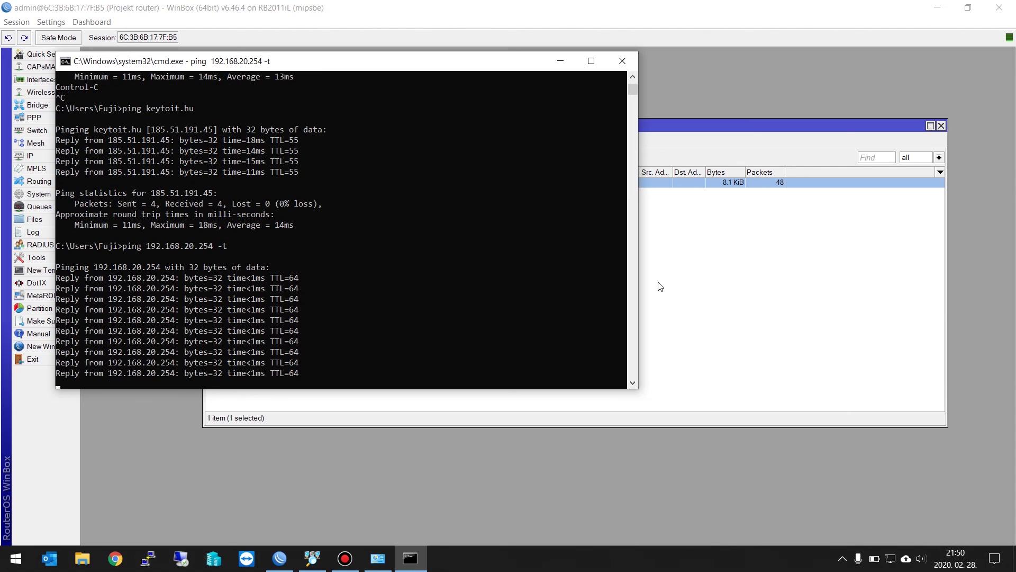
# Step: Check the computer's network connections, restart the continuous ping to 192.168.20.254 from the command prompt, and stop it
pyautogui.click(889, 558)
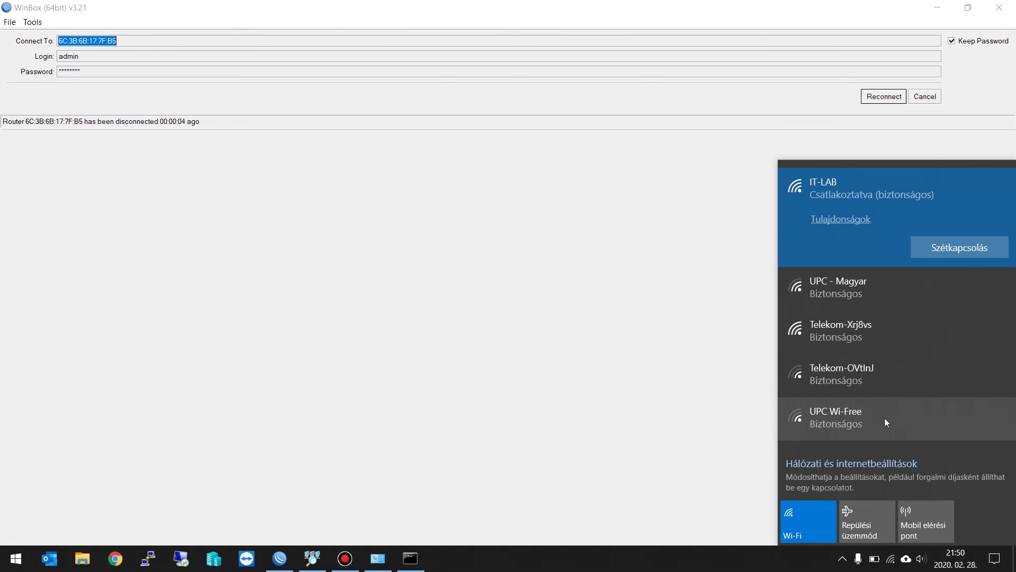
pyautogui.click(410, 561)
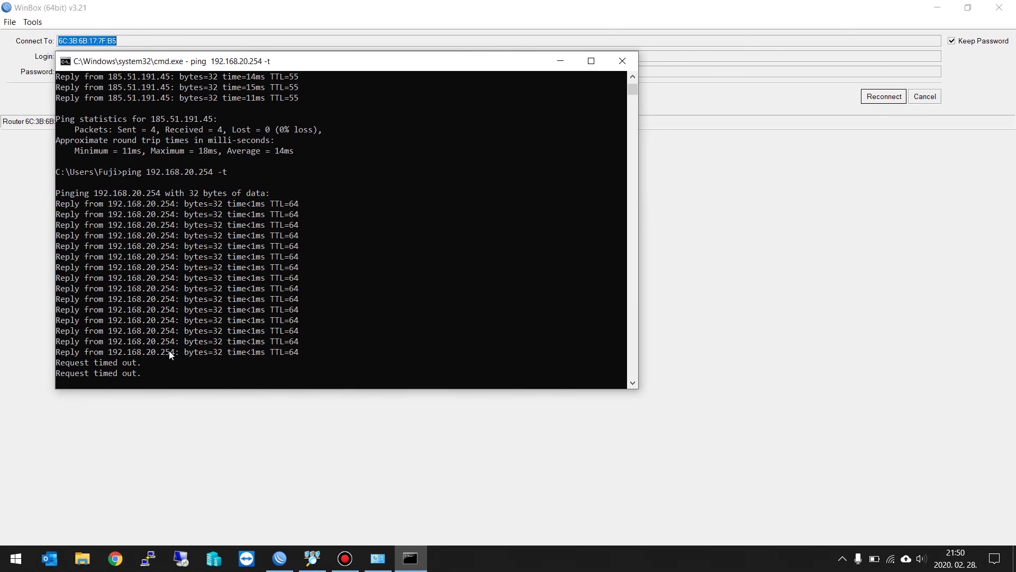
pyautogui.hotkey('ctrl', 'c')
pyautogui.press('Up')
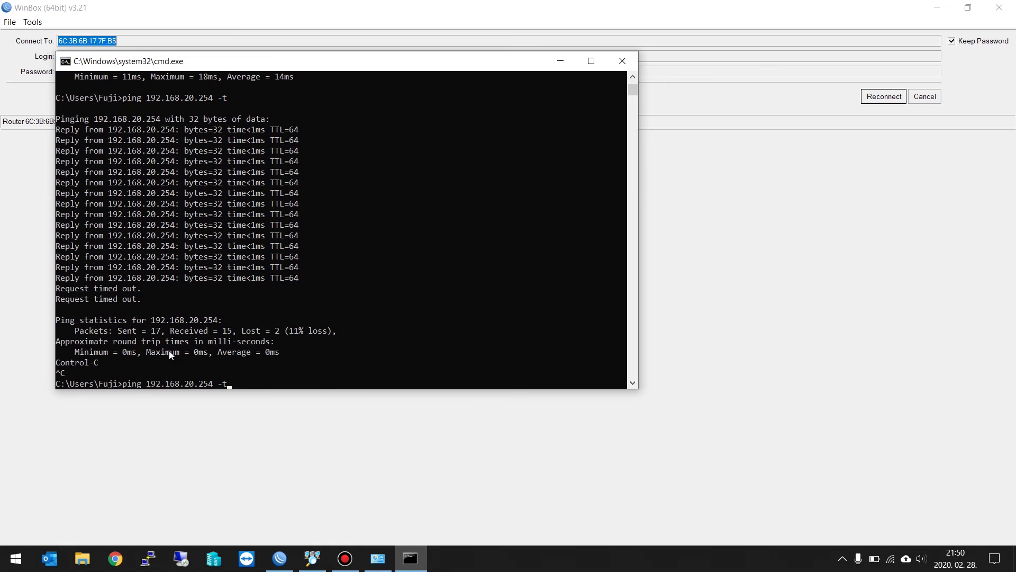
pyautogui.press('Return')
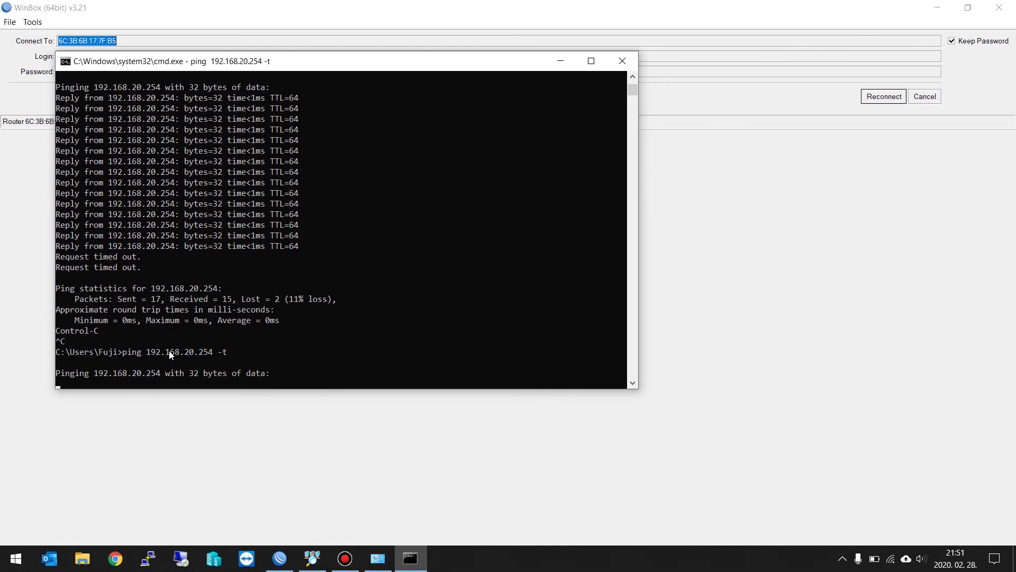
pyautogui.hotkey('ctrl', 'c')
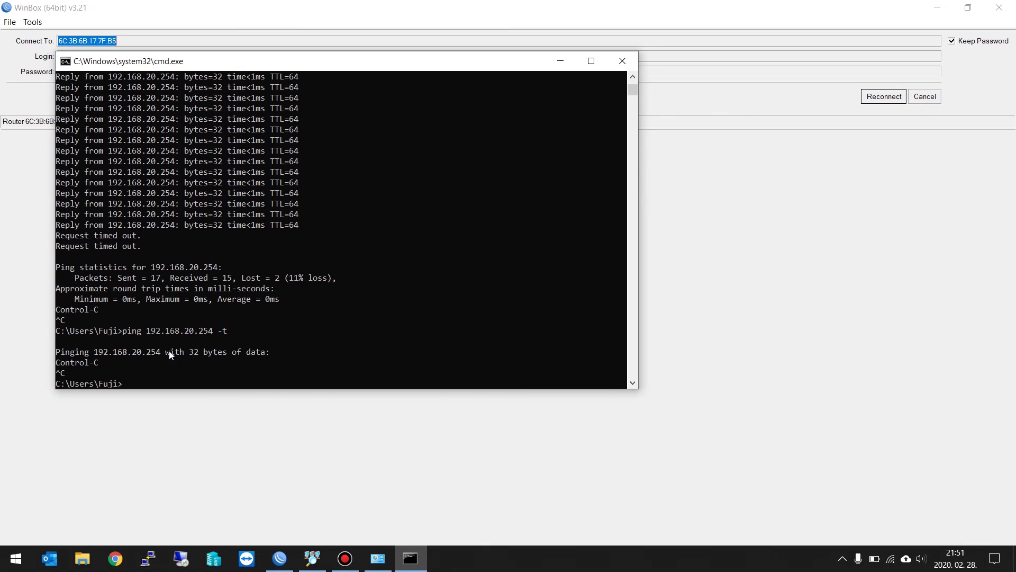
# Step: Recall the continuous ping command for 192.168.20.254 and erase the end of it
pyautogui.write('1')
pyautogui.press('Up')
pyautogui.press('BackSpace')
pyautogui.press('BackSpace')
pyautogui.press('BackSpace')
pyautogui.press('BackSpace')
pyautogui.press('BackSpace')
pyautogui.press('BackSpace')
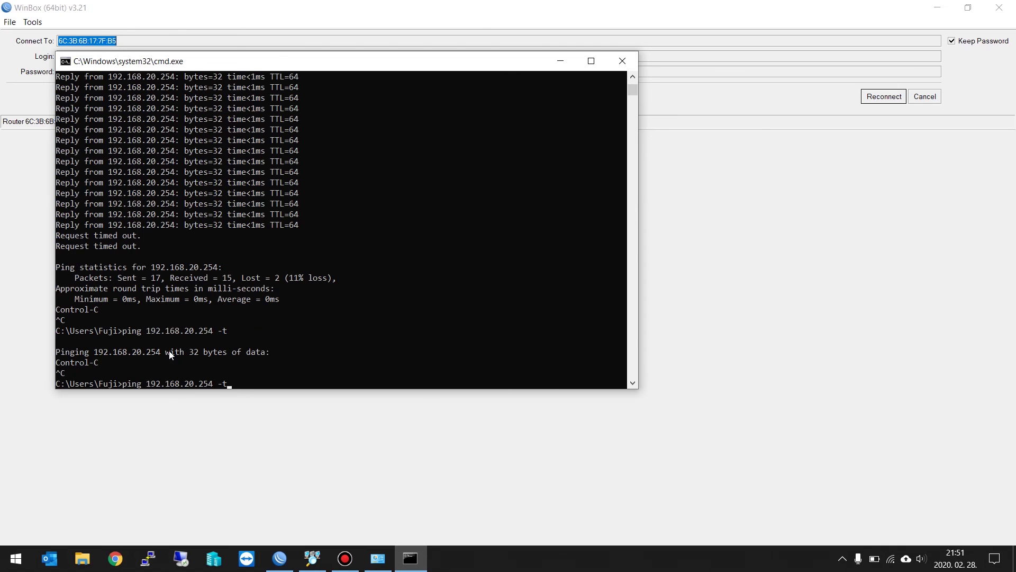